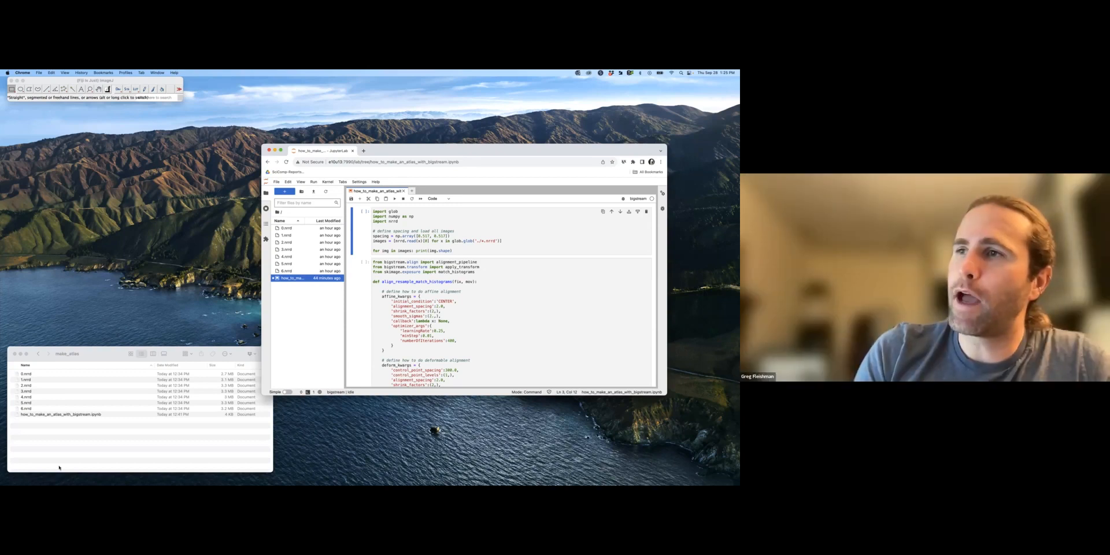
- Open the image files 0.nrrd through 6.nrrd from the make_atlas folder in Fiji
click(118, 357)
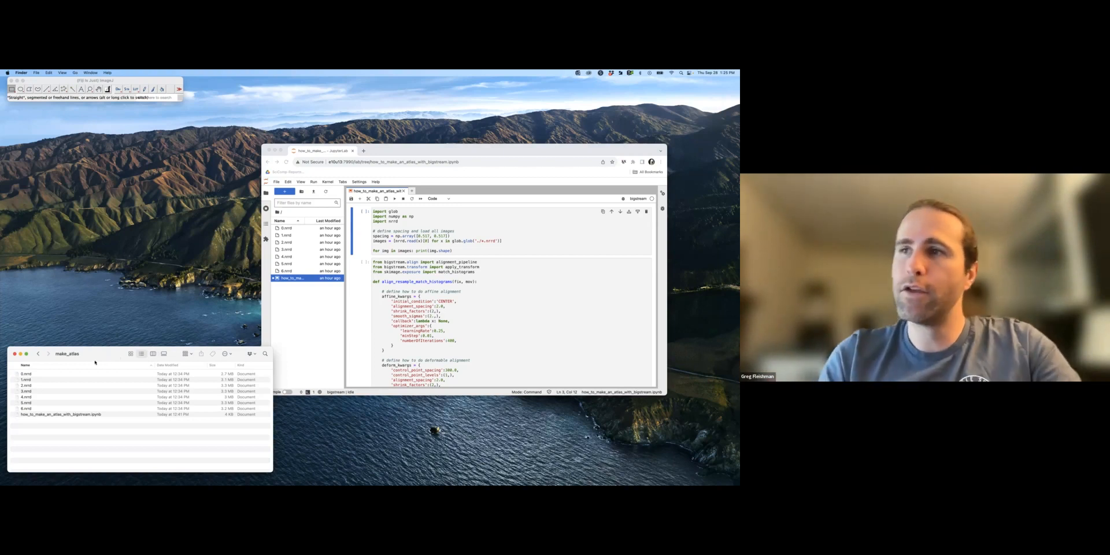
click(52, 374)
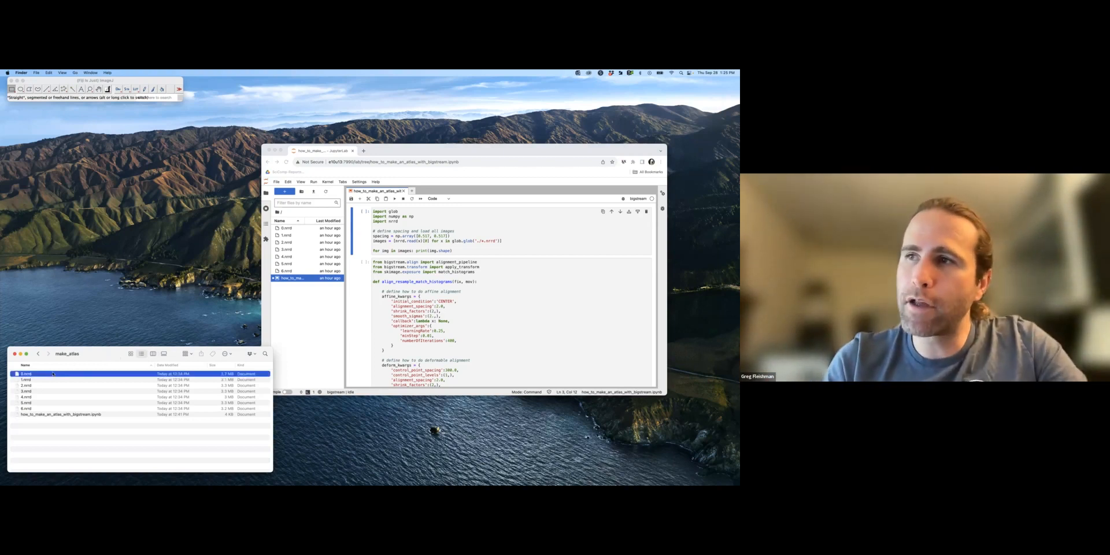
shift+click(28, 409)
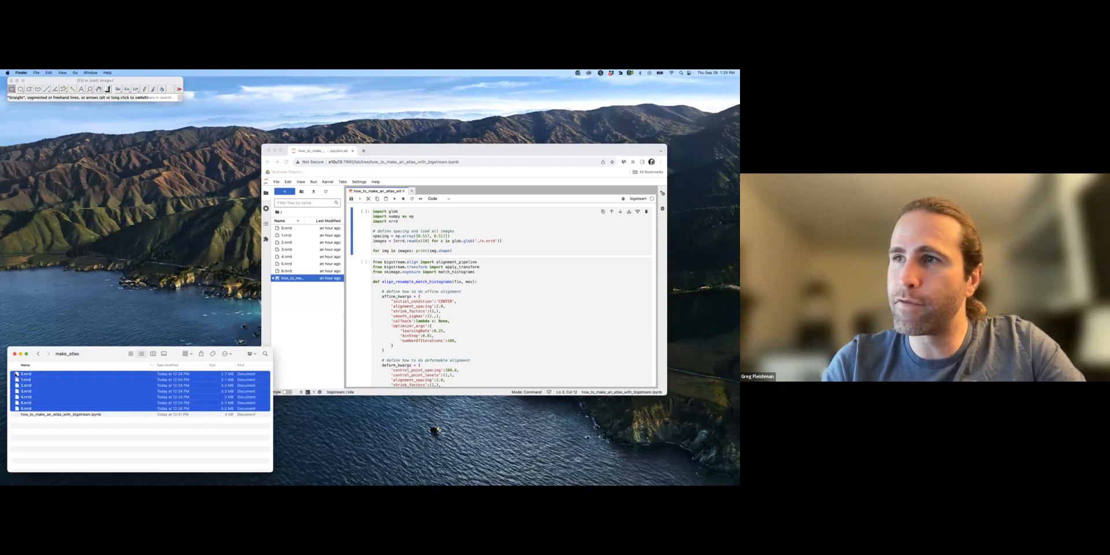
drag(65, 374, 97, 100)
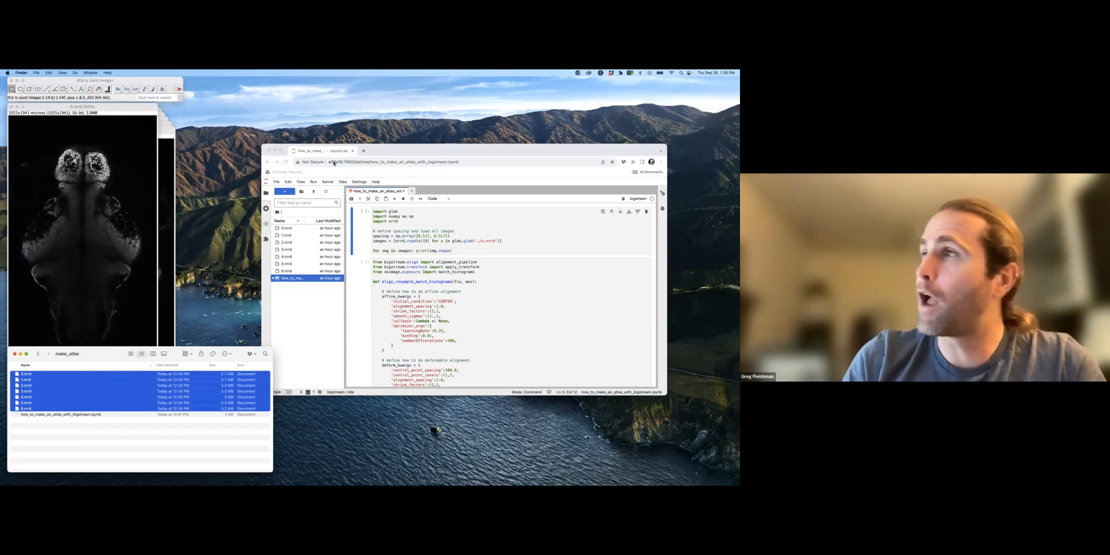
- Spread out the stacked image windows to compare the samples, placing 4.nrrd beside 5.nrrd
drag(87, 110, 111, 142)
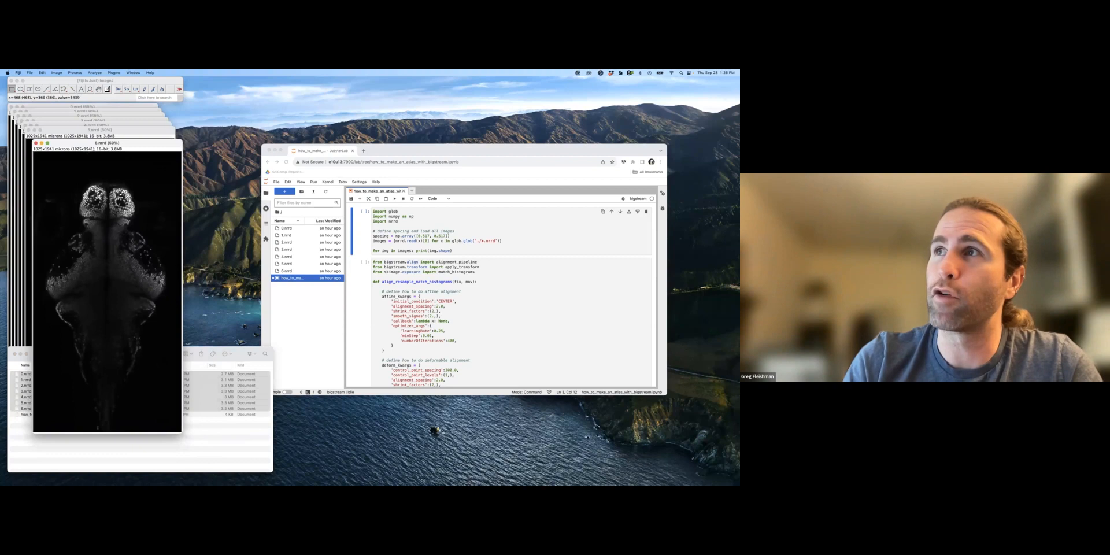
click(91, 129)
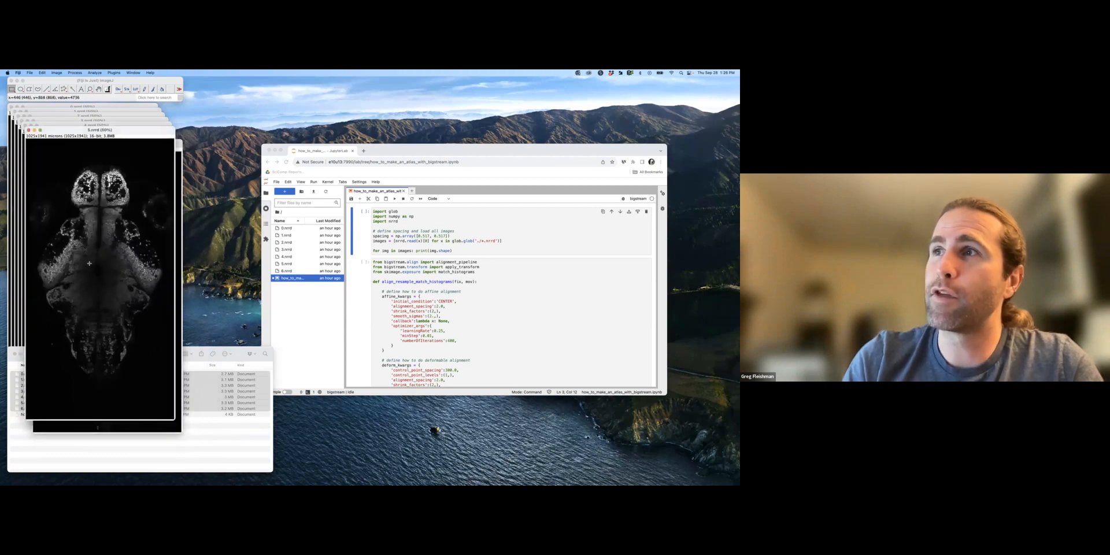
click(81, 124)
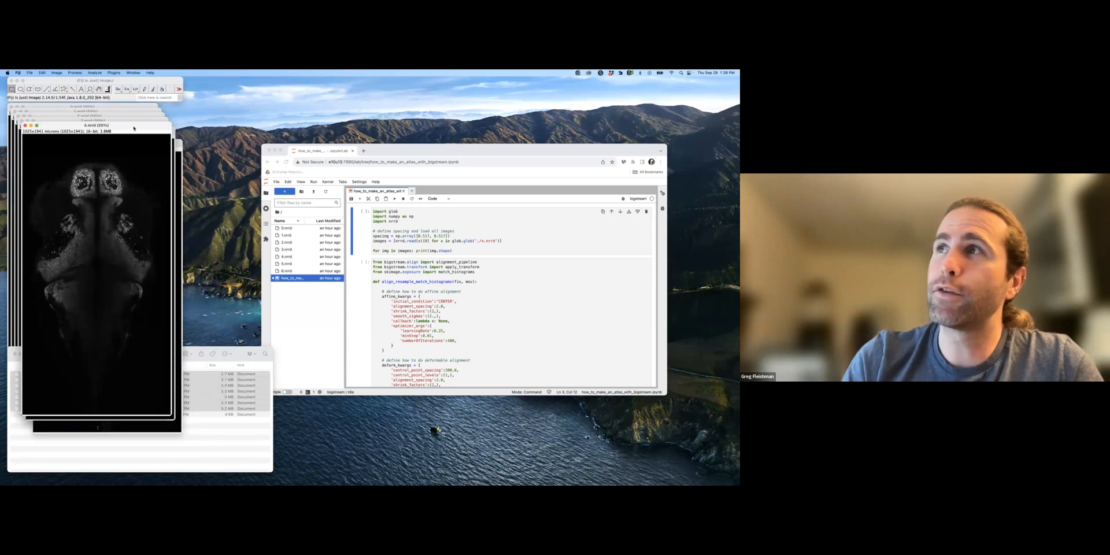
drag(128, 126, 282, 137)
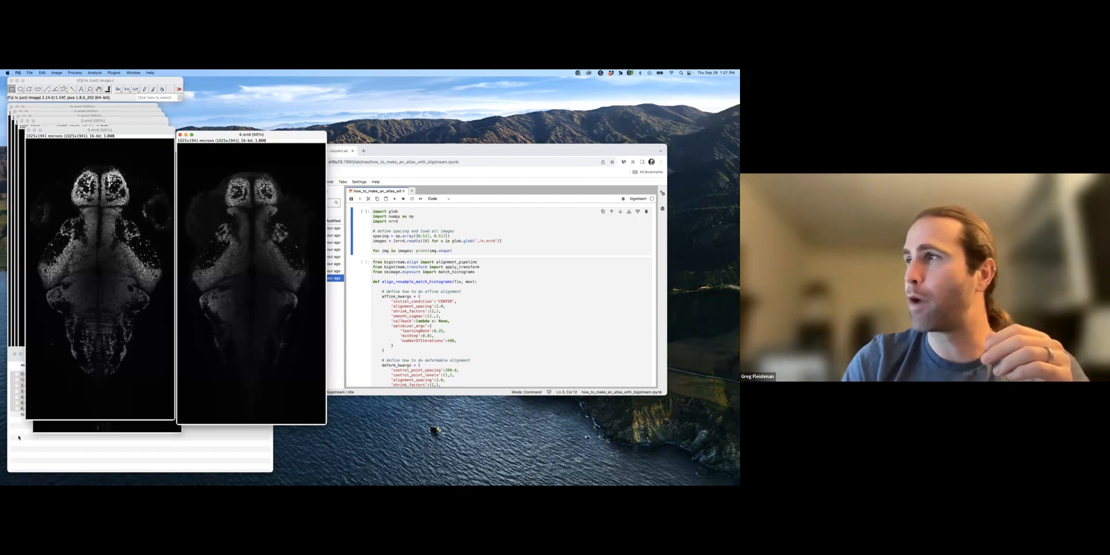
- Bring the Jupyter notebook to the front, review the spacing and image-loading lines in its first cell, and run that cell
drag(391, 147, 298, 113)
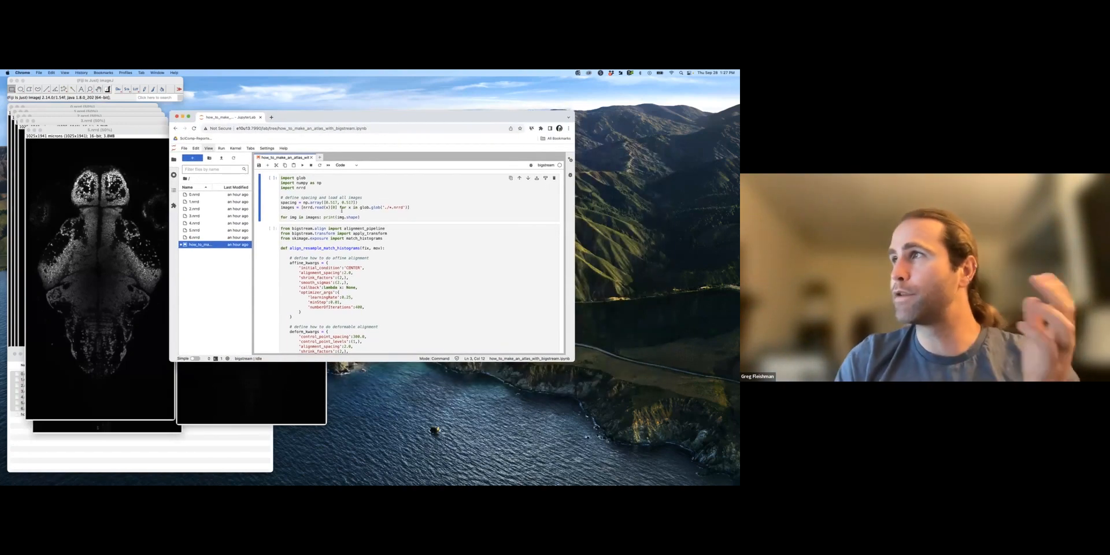
drag(365, 217, 280, 217)
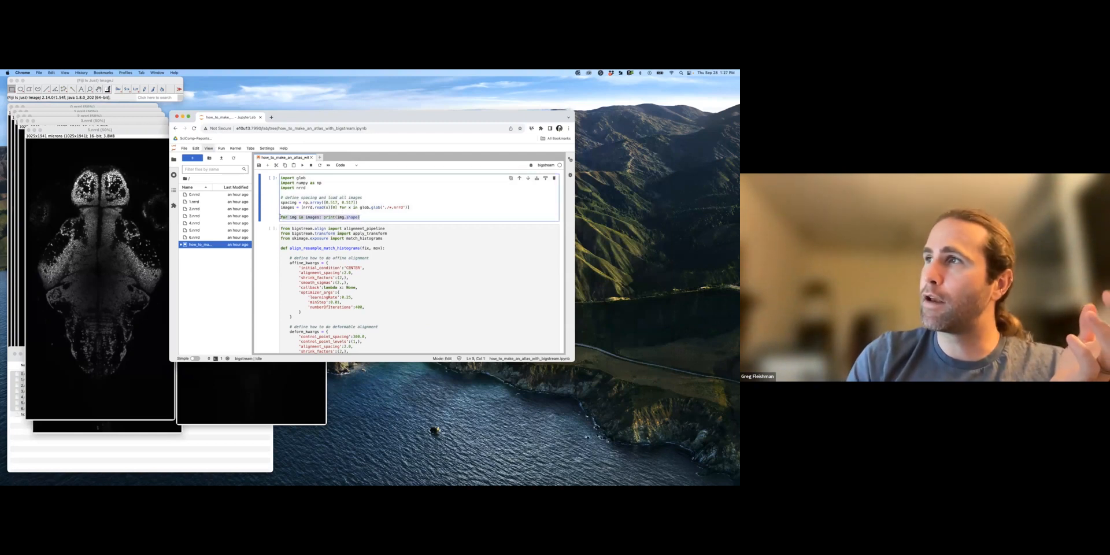
key(Right)
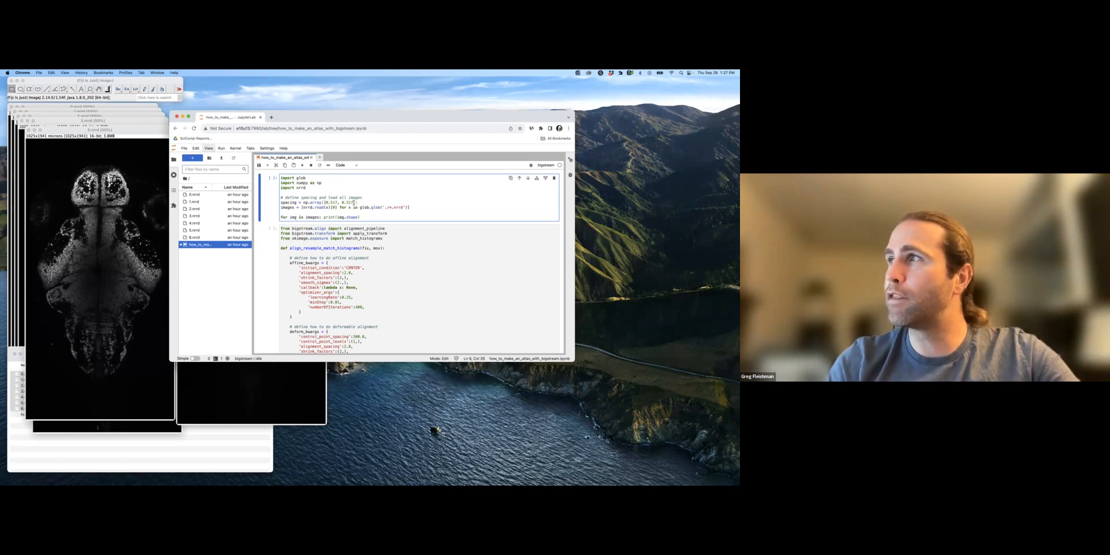
drag(354, 203, 325, 202)
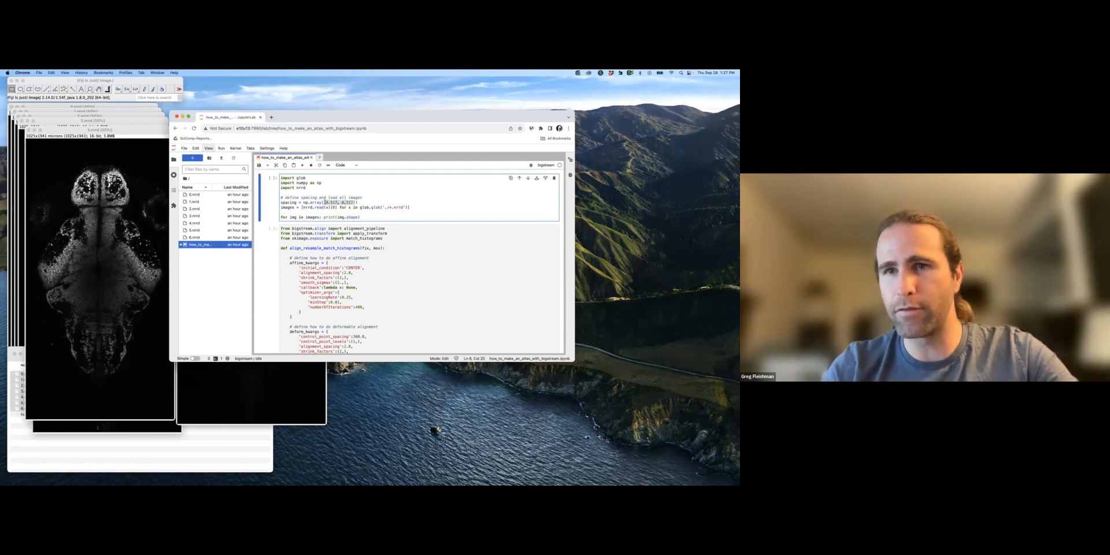
click(338, 202)
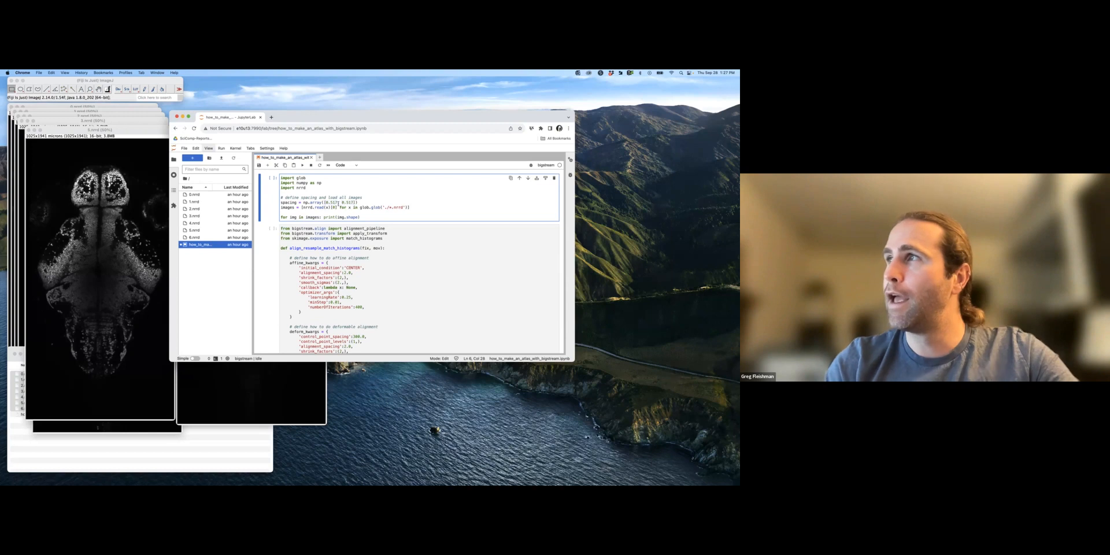
drag(325, 202, 332, 200)
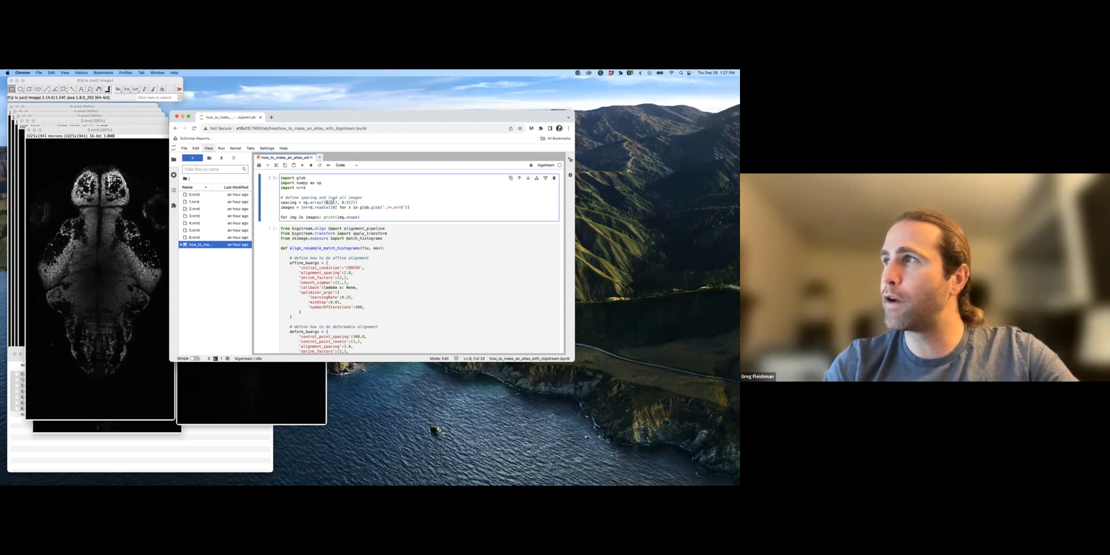
click(337, 203)
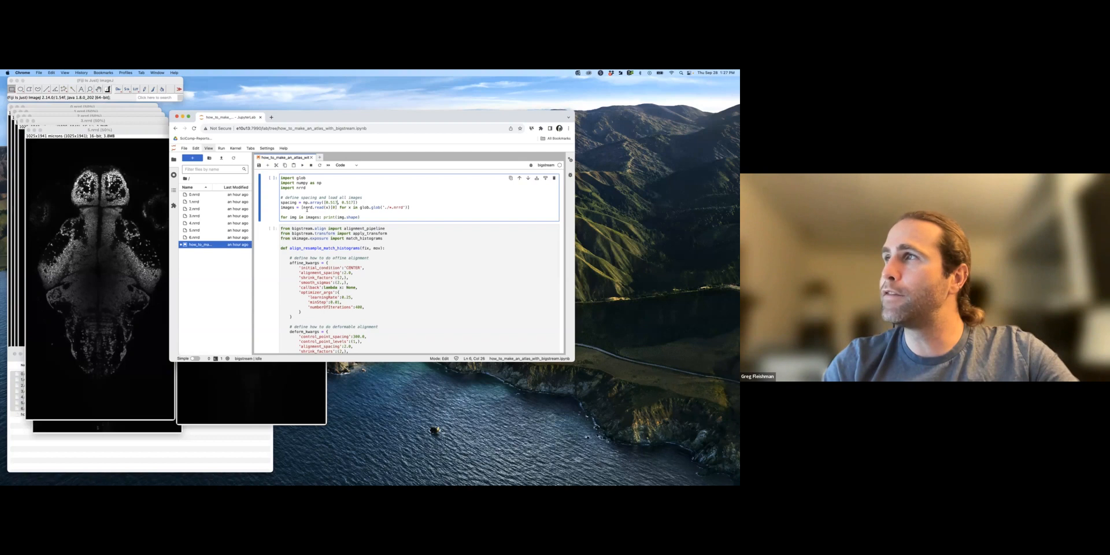
click(304, 207)
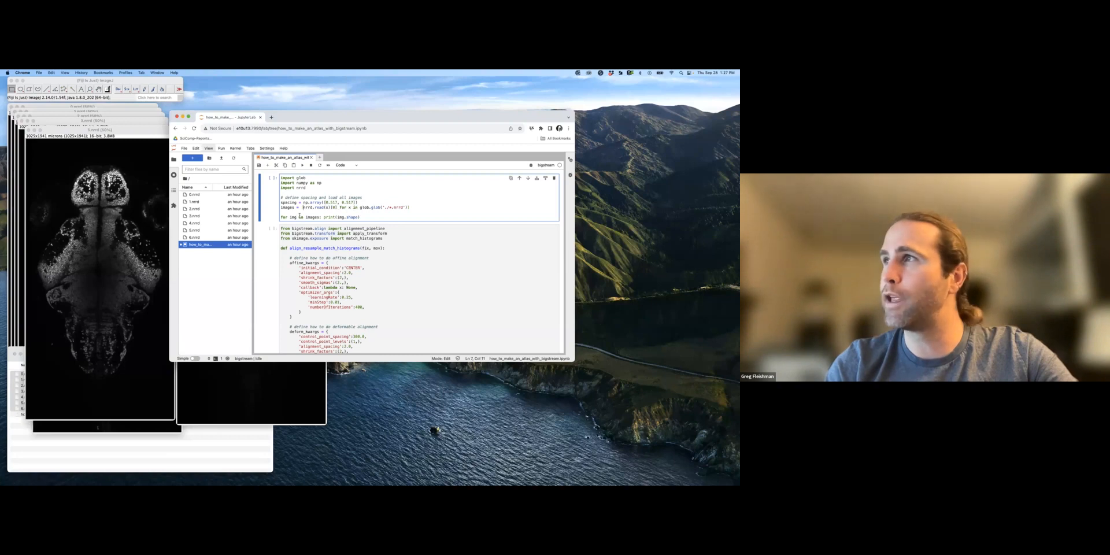
click(361, 217)
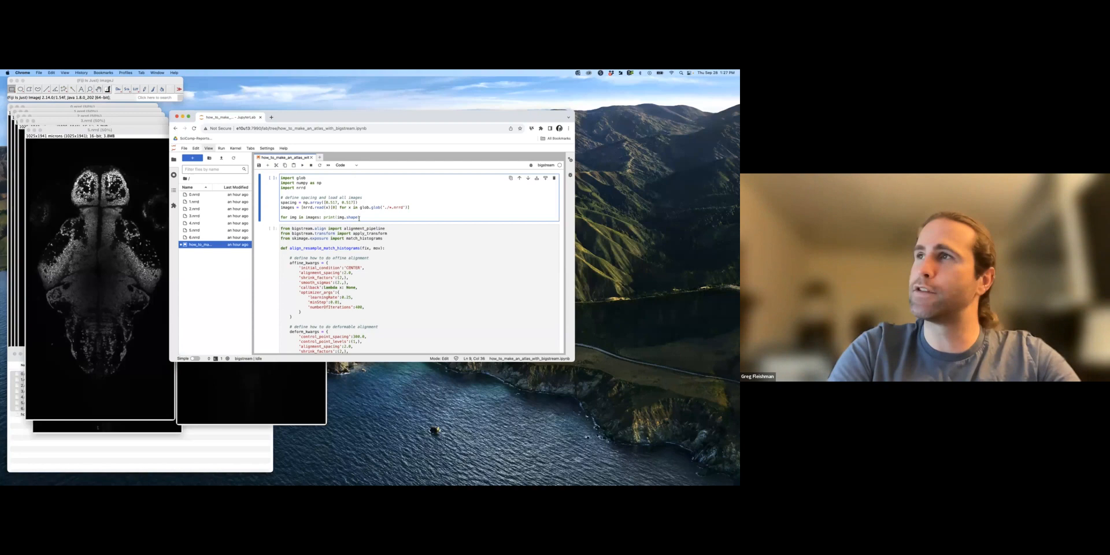
key(shift+Return)
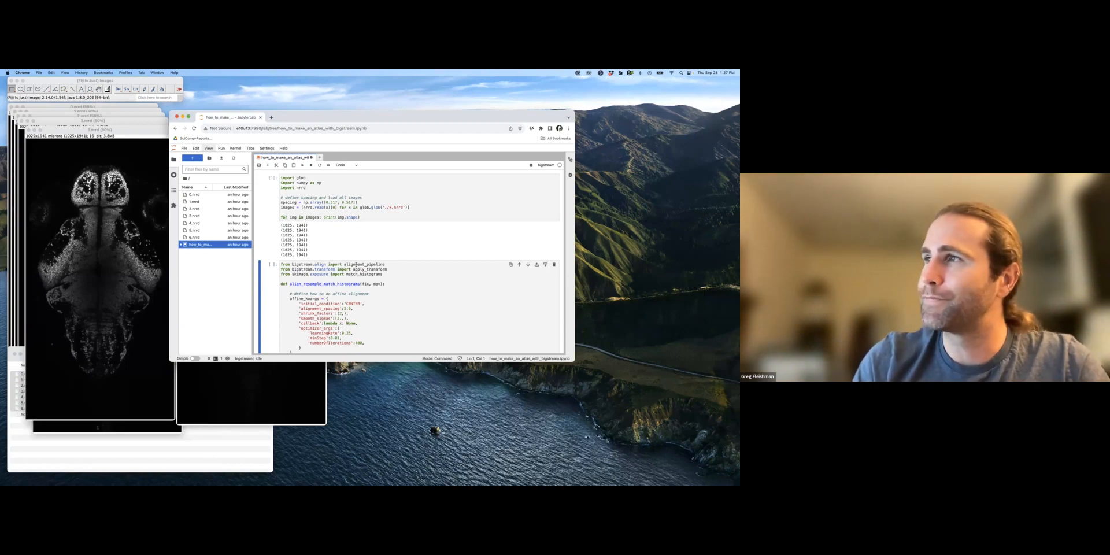
- Go to the beginning of the align_resample_match_histograms function in the second notebook cell
scroll(356, 265, down, 5)
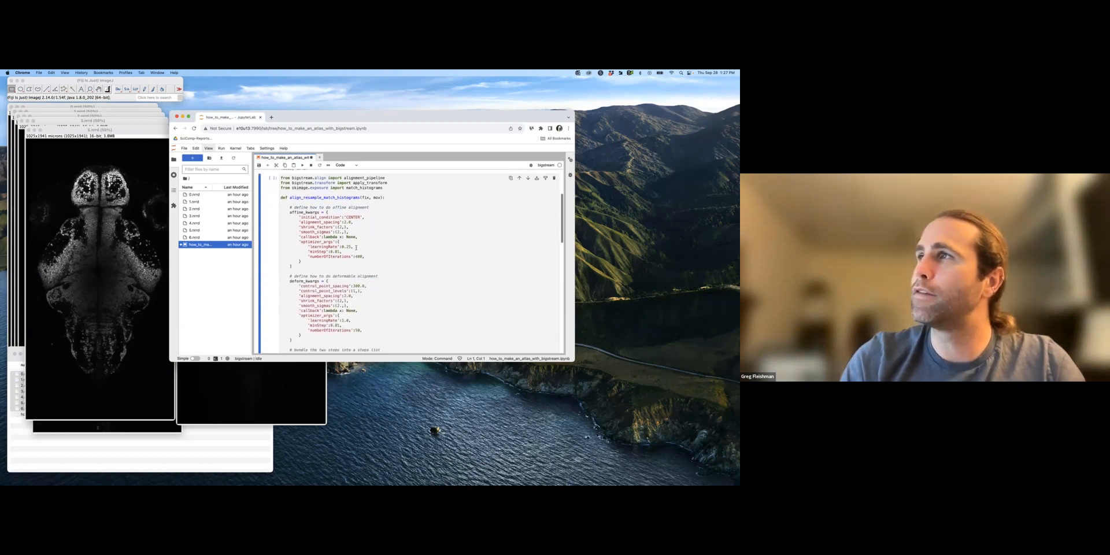
click(280, 197)
click(288, 205)
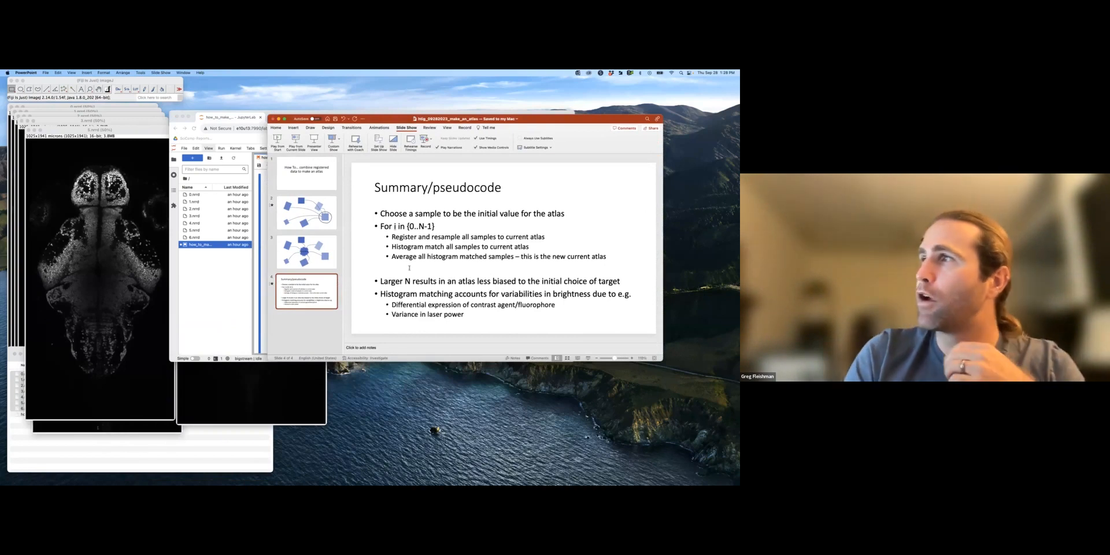
- Highlight the register, resample and histogram-match bullets on the Summary/pseudocode slide in PowerPoint, and minimize the presentation
drag(392, 237, 600, 257)
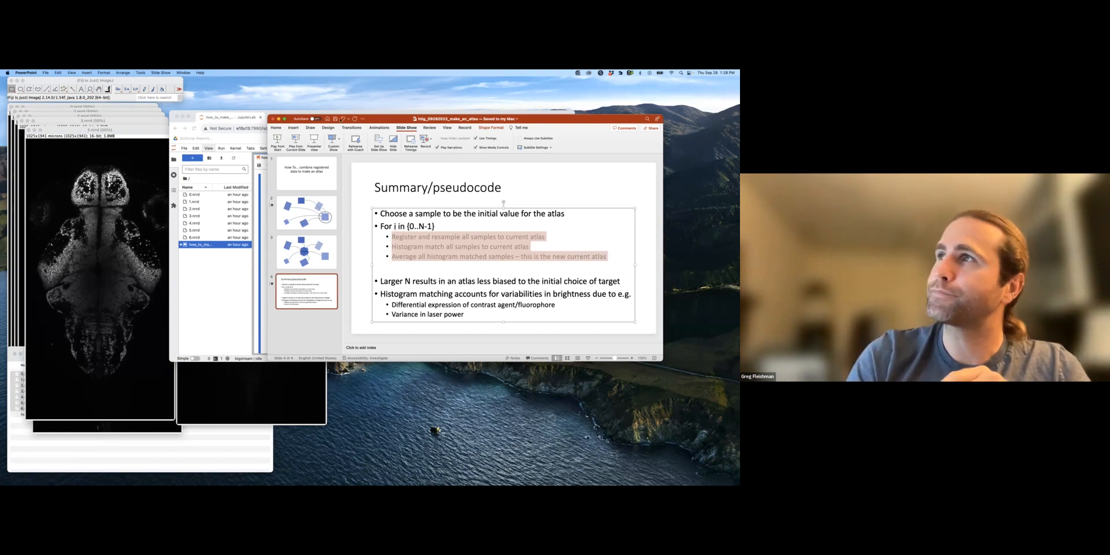
click(433, 255)
drag(392, 237, 523, 248)
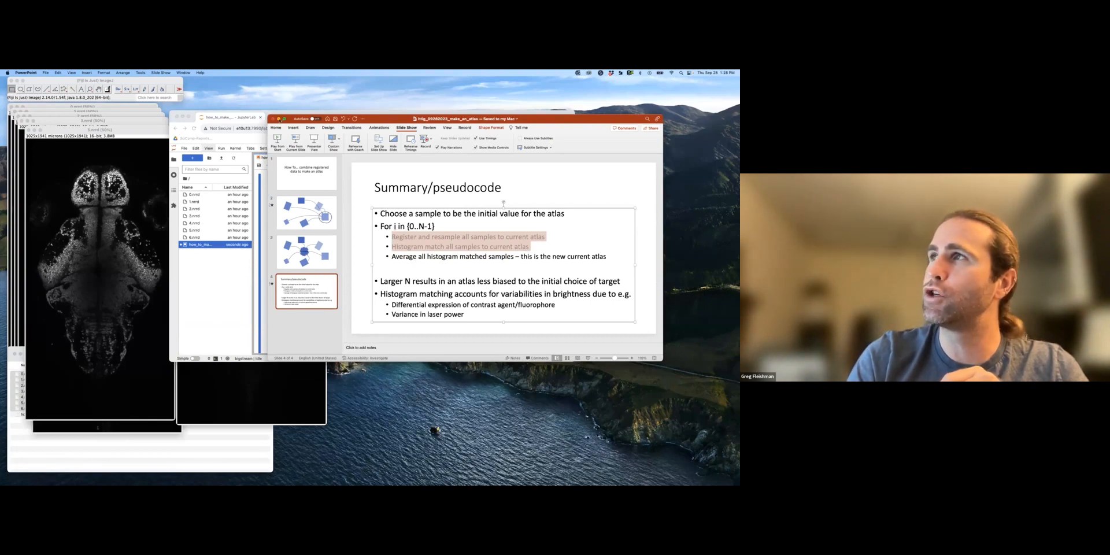
click(278, 119)
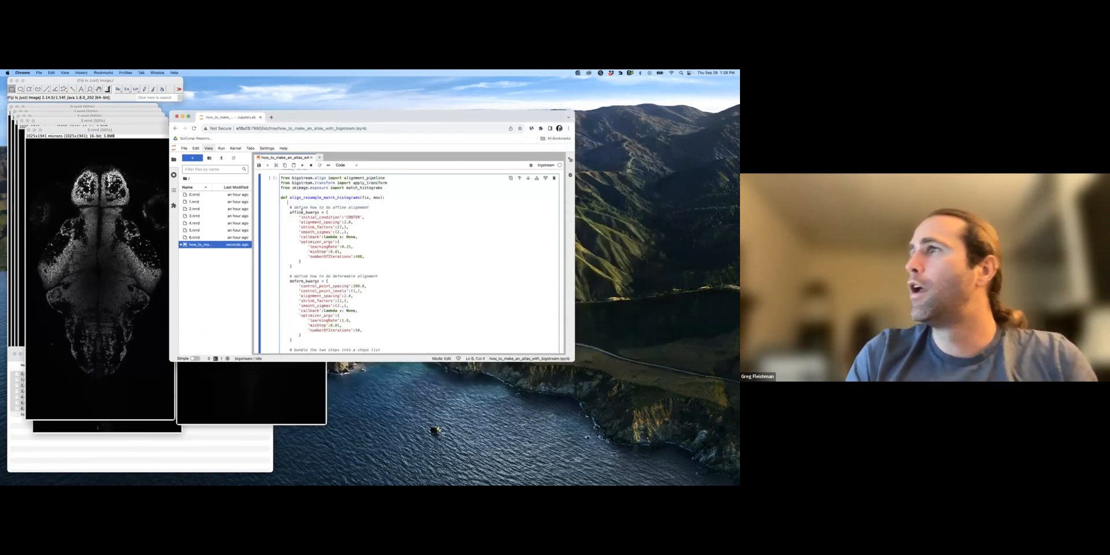
- Examine the affine and deformable alignment settings in the function and how they are bundled into the steps list
scroll(290, 209, down, 2)
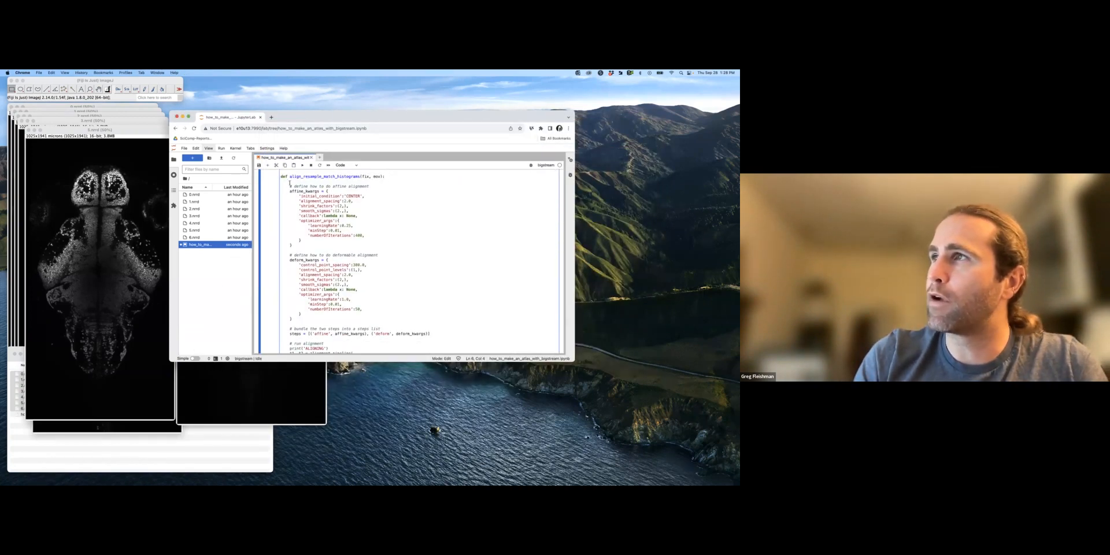
drag(290, 186, 297, 319)
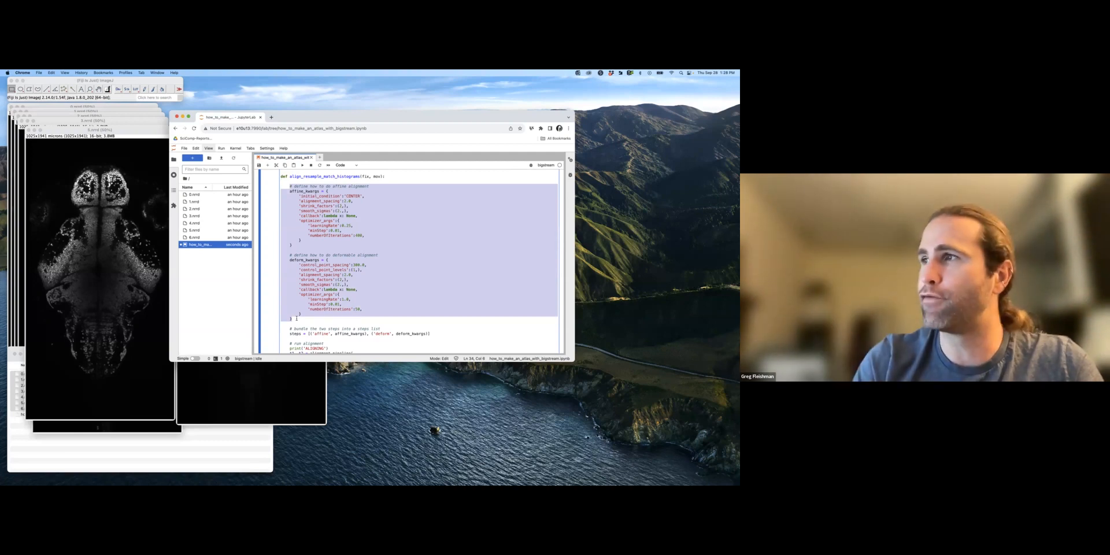
click(297, 319)
scroll(296, 318, down, 3)
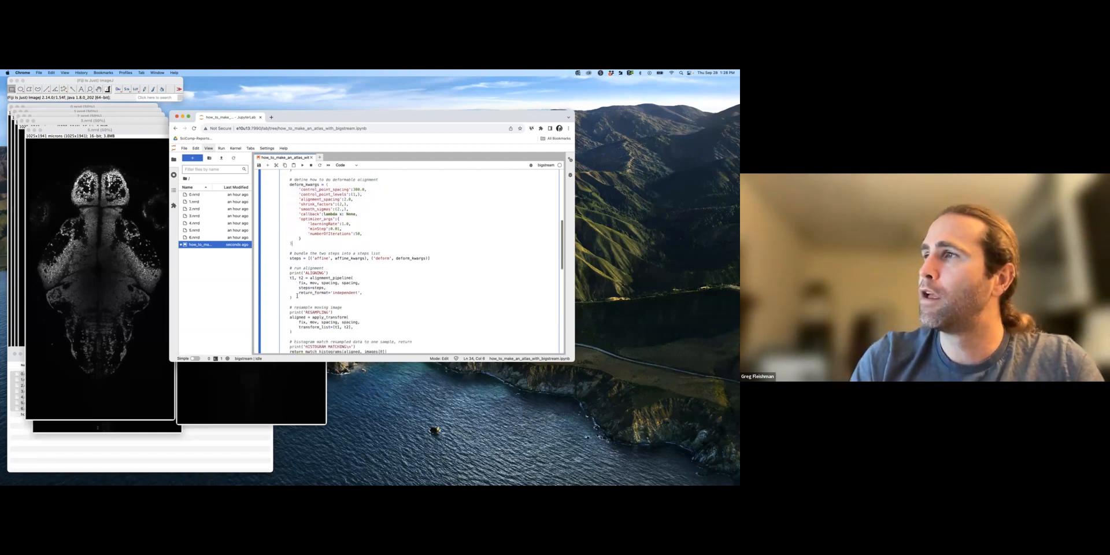
drag(291, 254, 432, 256)
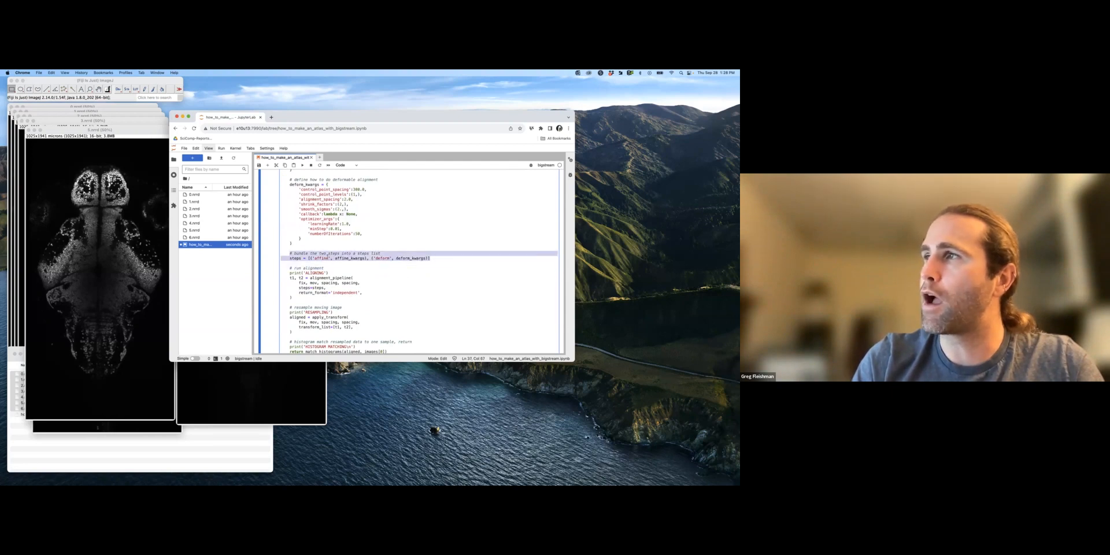
click(329, 259)
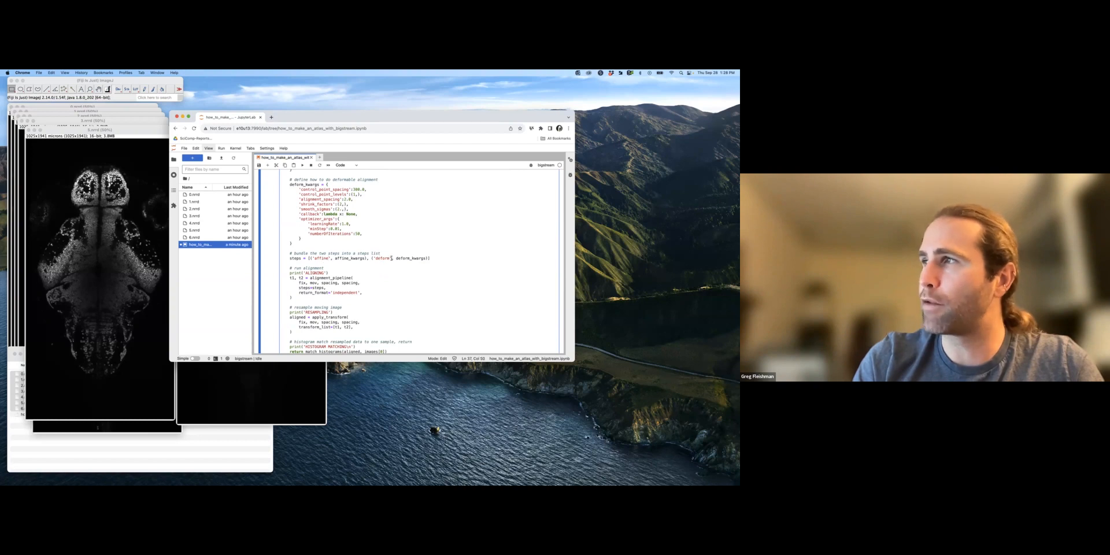
- Examine the alignment_pipeline call: its fix, mov and spacing inputs, the steps and return_format arguments, and the returned t1 and t2 transforms
scroll(349, 267, down, 2)
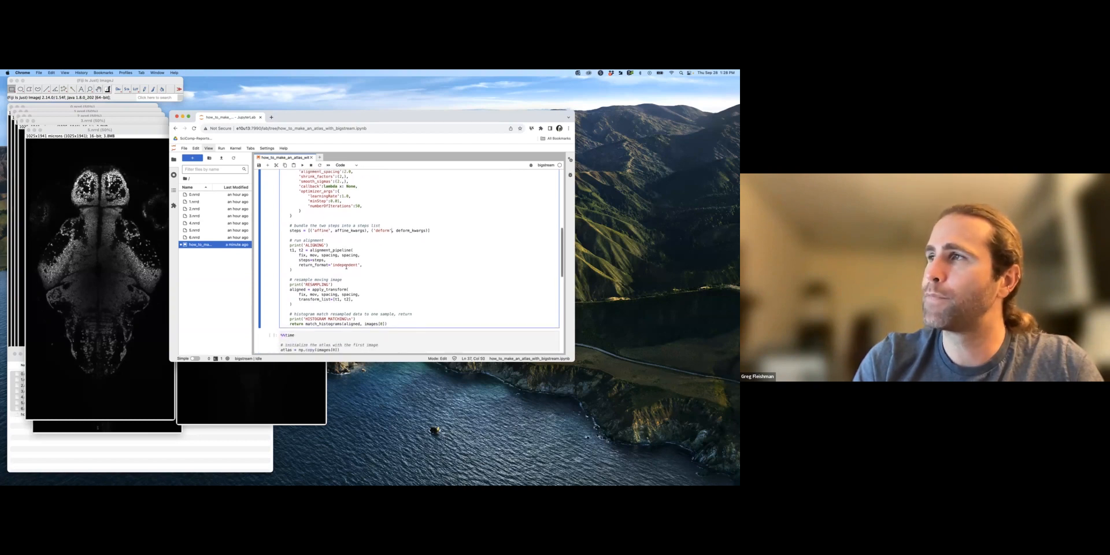
drag(289, 240, 293, 271)
click(298, 257)
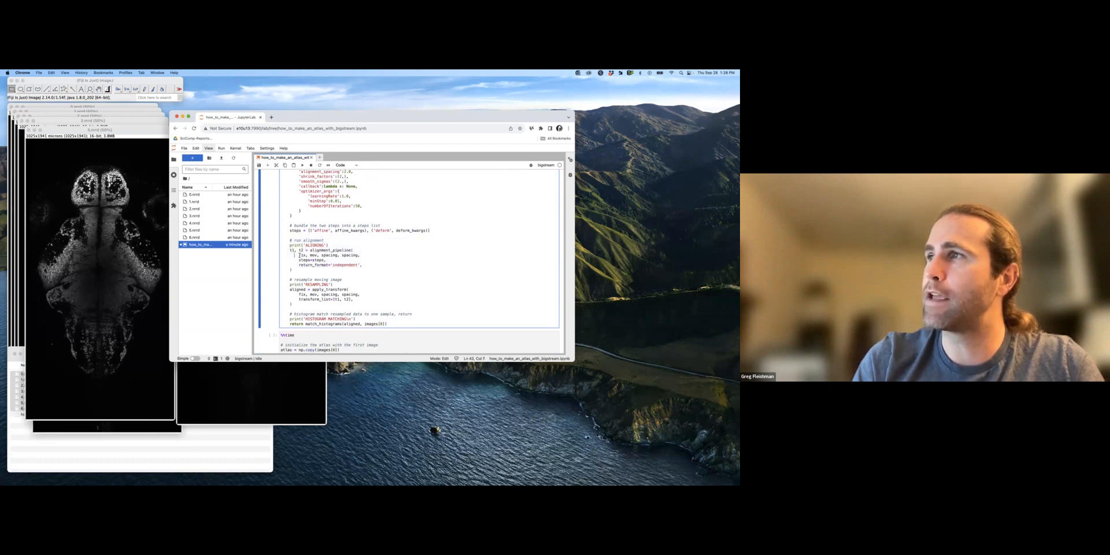
drag(309, 255, 360, 256)
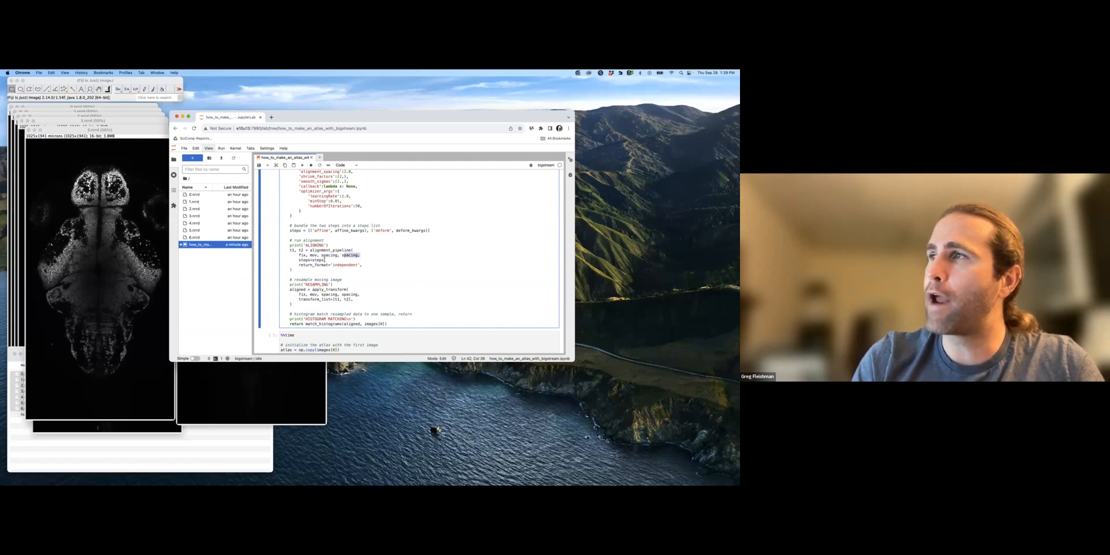
drag(324, 261, 298, 261)
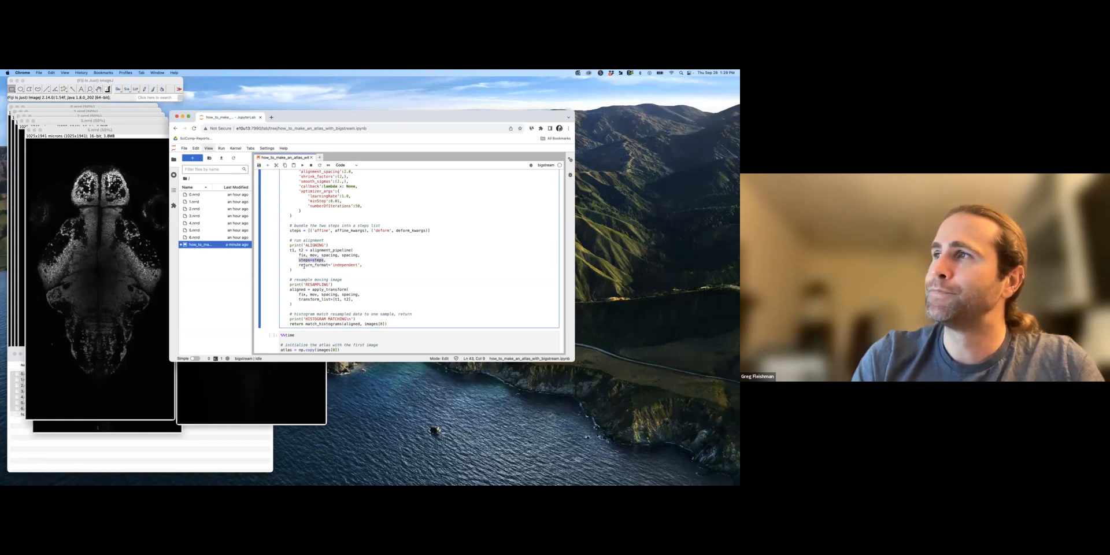
drag(297, 263, 358, 265)
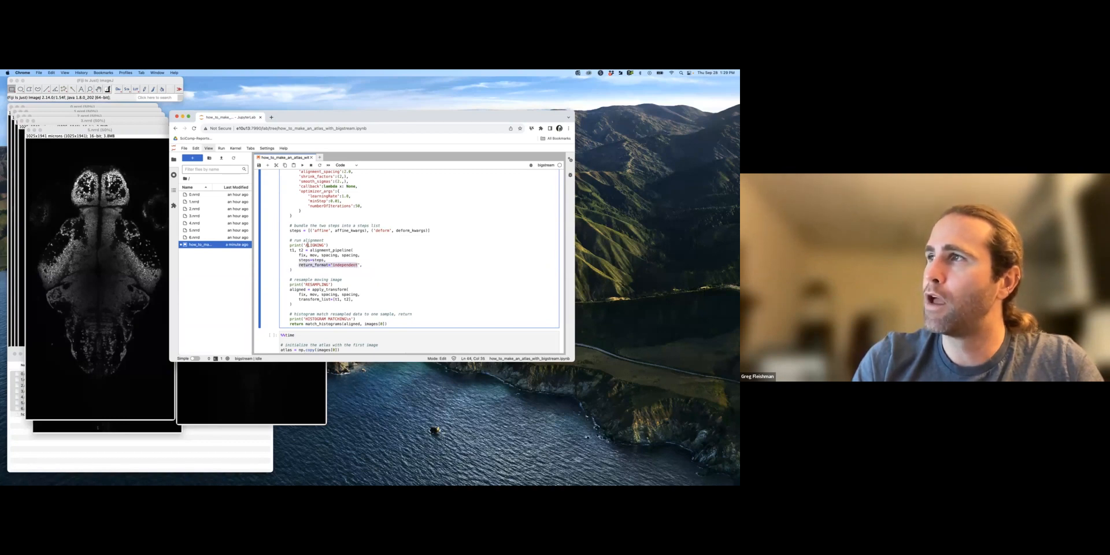
drag(288, 250, 293, 251)
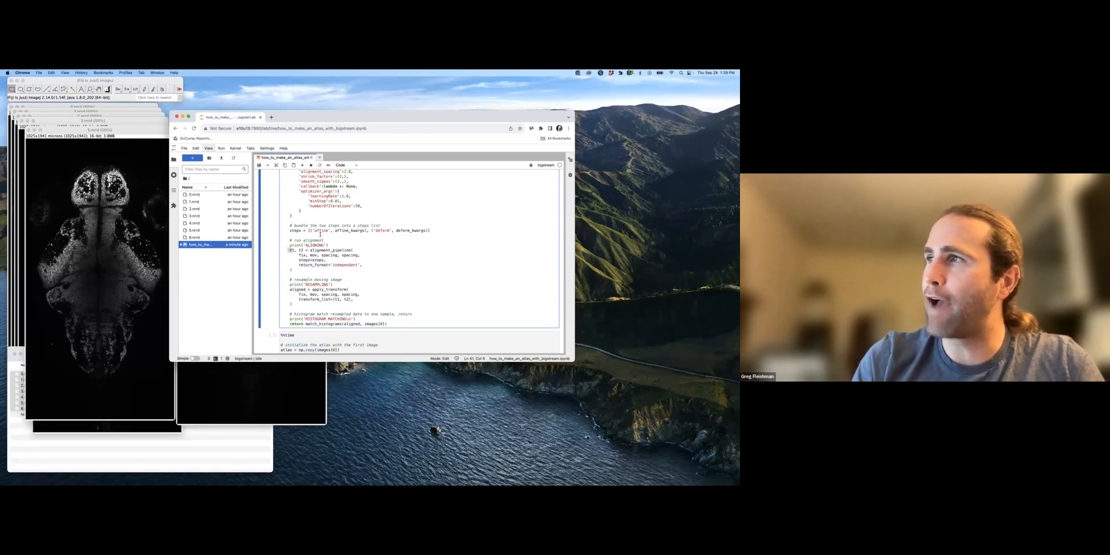
drag(301, 250, 298, 250)
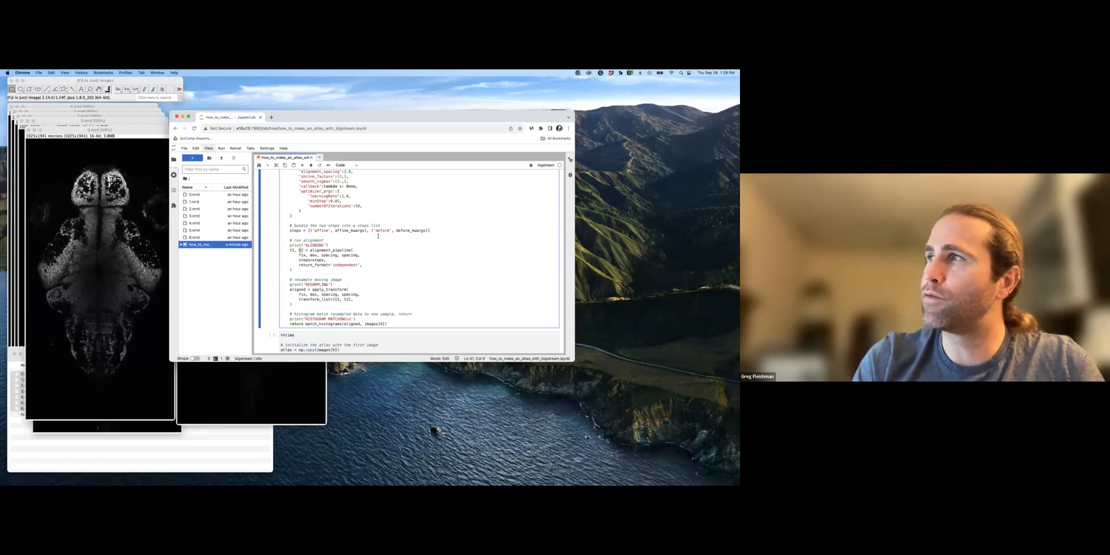
- Examine the apply_transform resampling call: its fix, mov and spacing inputs, the transform_list of t1 and t2, and the aligned output
click(379, 231)
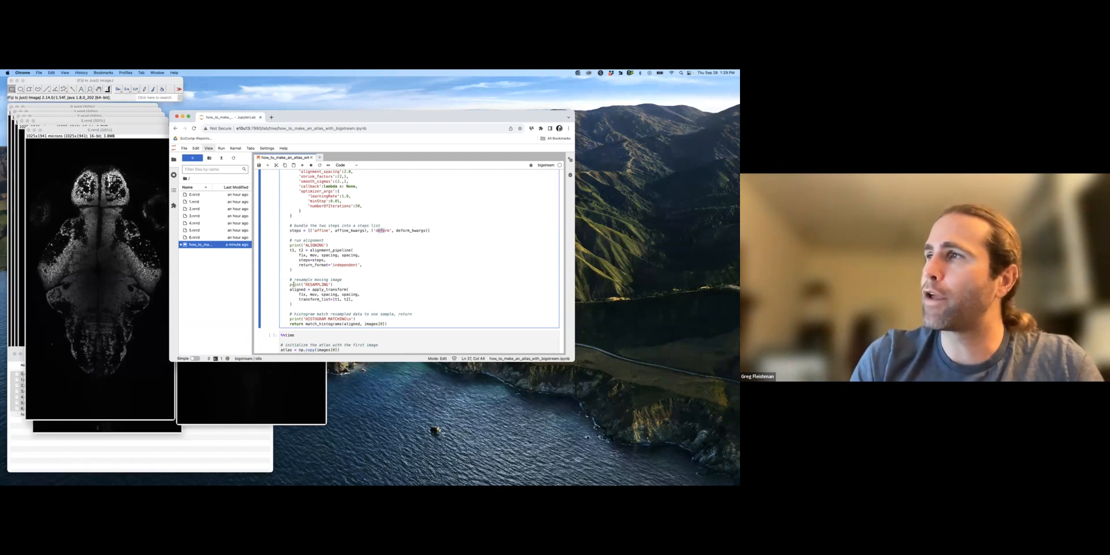
drag(290, 287, 292, 304)
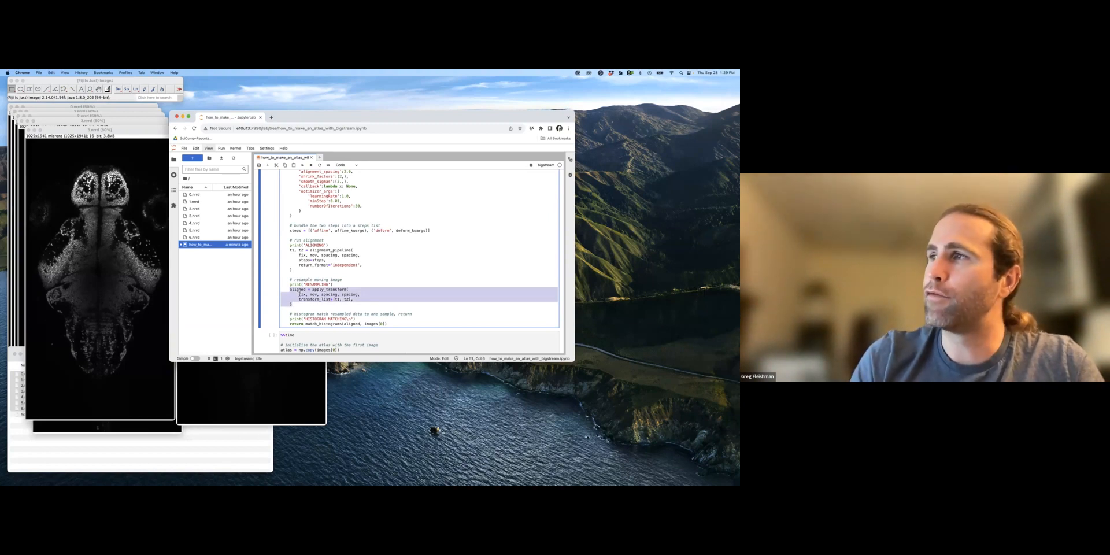
click(316, 295)
click(349, 295)
drag(298, 299, 350, 301)
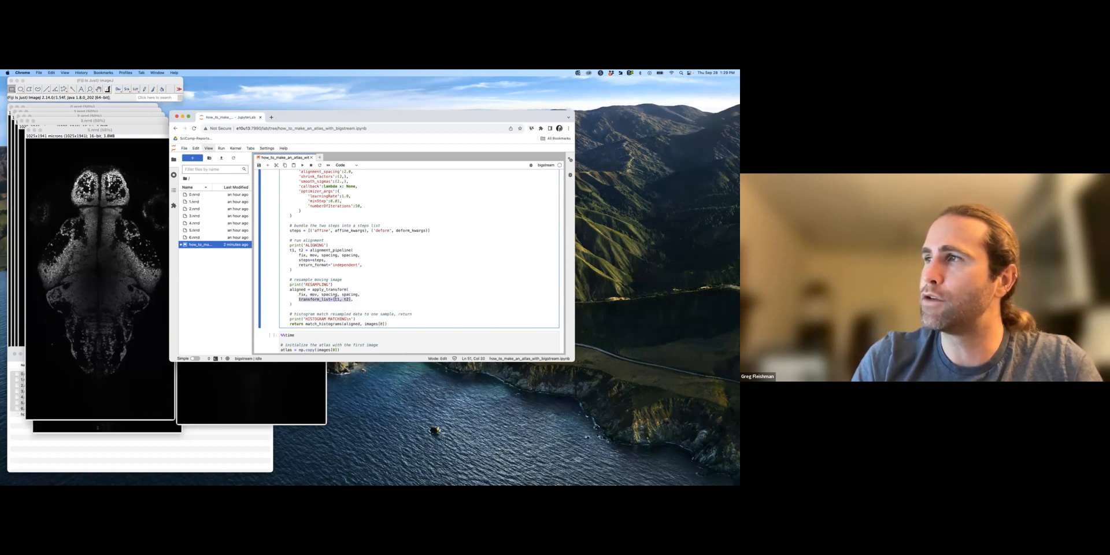
click(306, 289)
drag(306, 289, 288, 288)
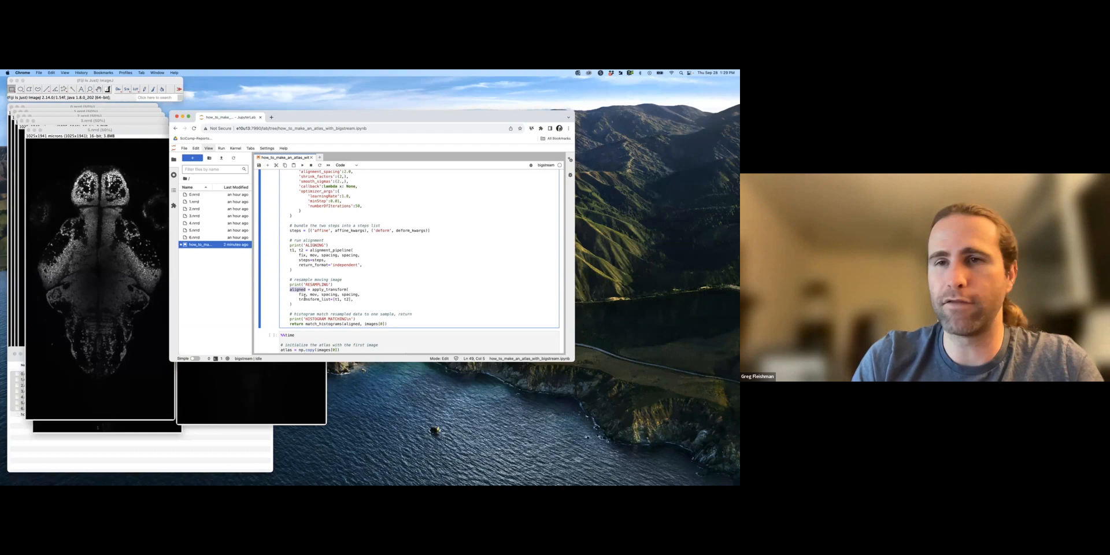
- Examine the function's return line, where match_histograms takes the aligned image and images[0] as the histogram reference
scroll(306, 313, down, 1)
click(306, 318)
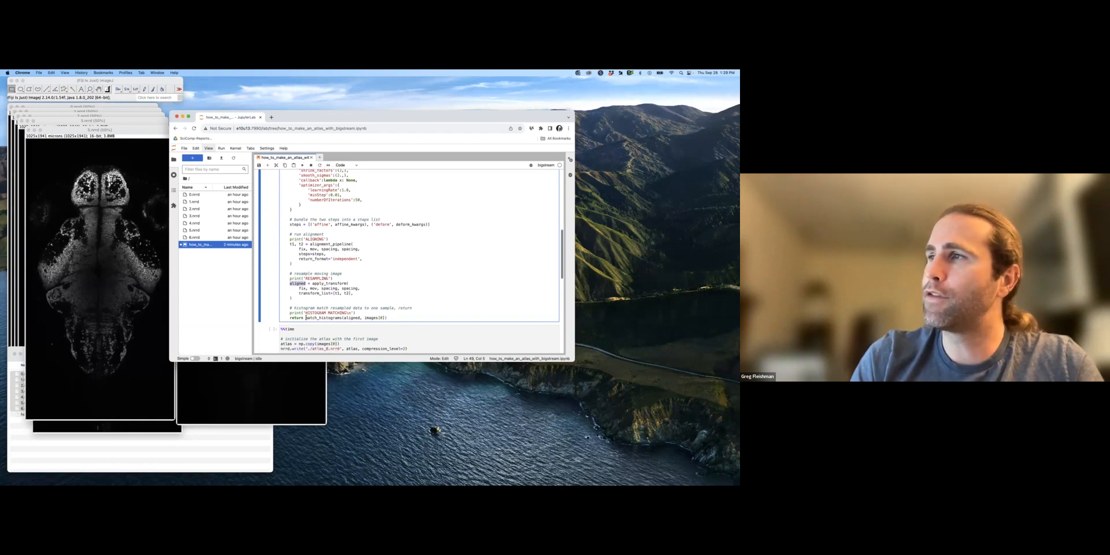
drag(306, 318, 341, 318)
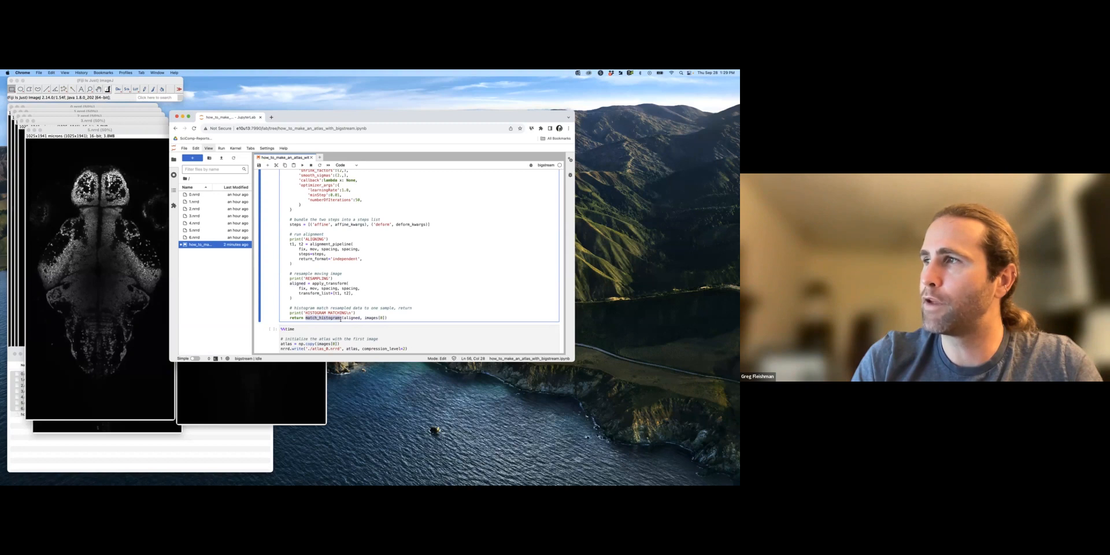
drag(344, 319, 360, 318)
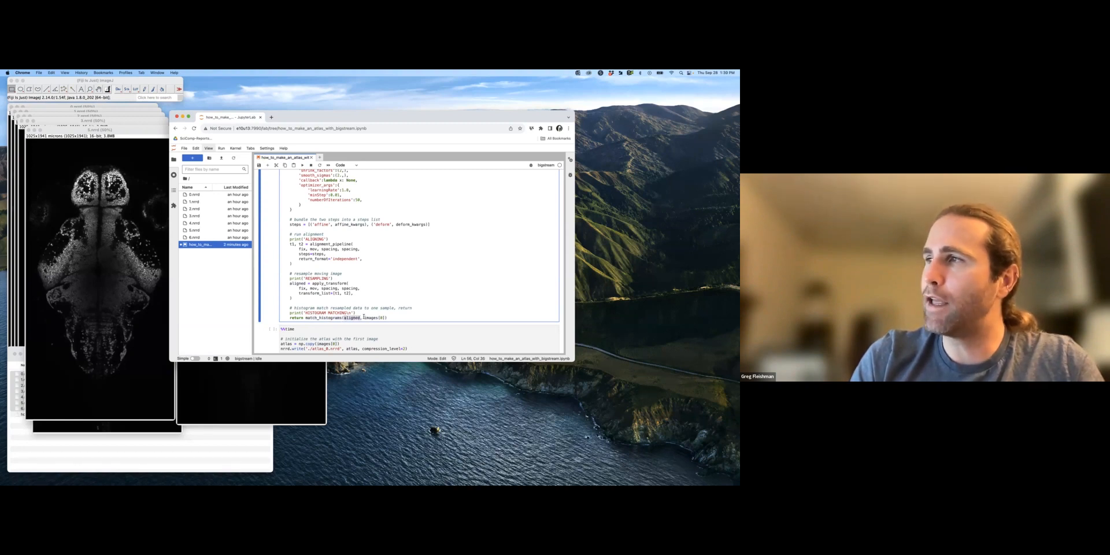
click(365, 317)
drag(381, 317, 383, 318)
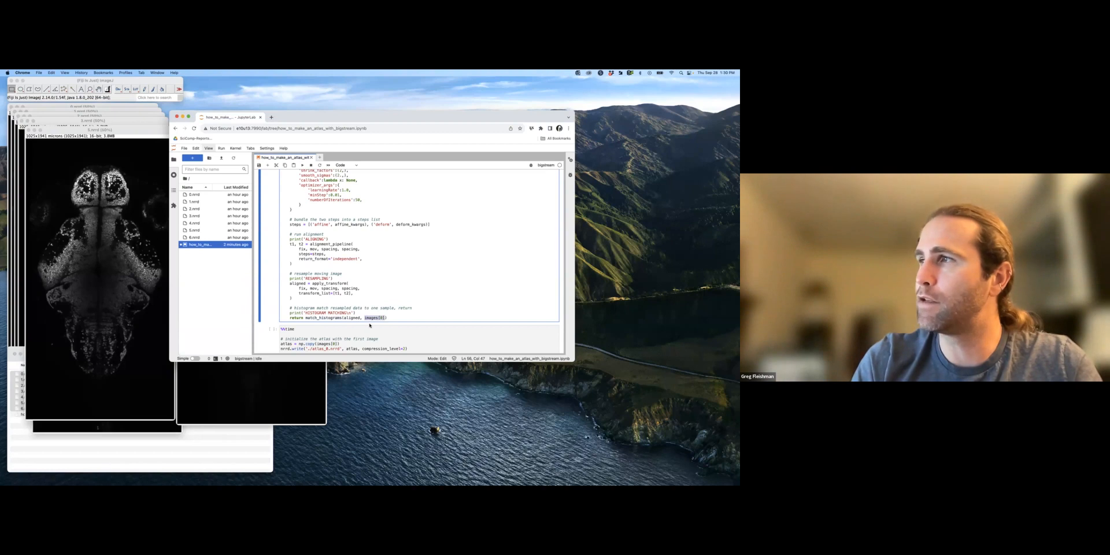
- Review the image-loading cell and the end of the function, and switch to Fiji with the 0.nrrd image in front
scroll(371, 325, up, 5)
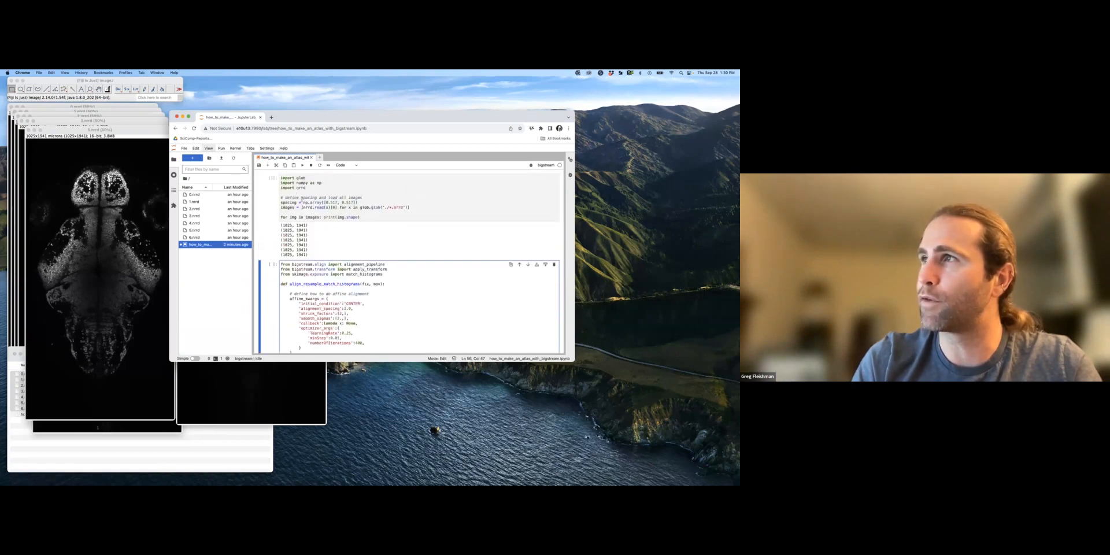
scroll(302, 207, down, 6)
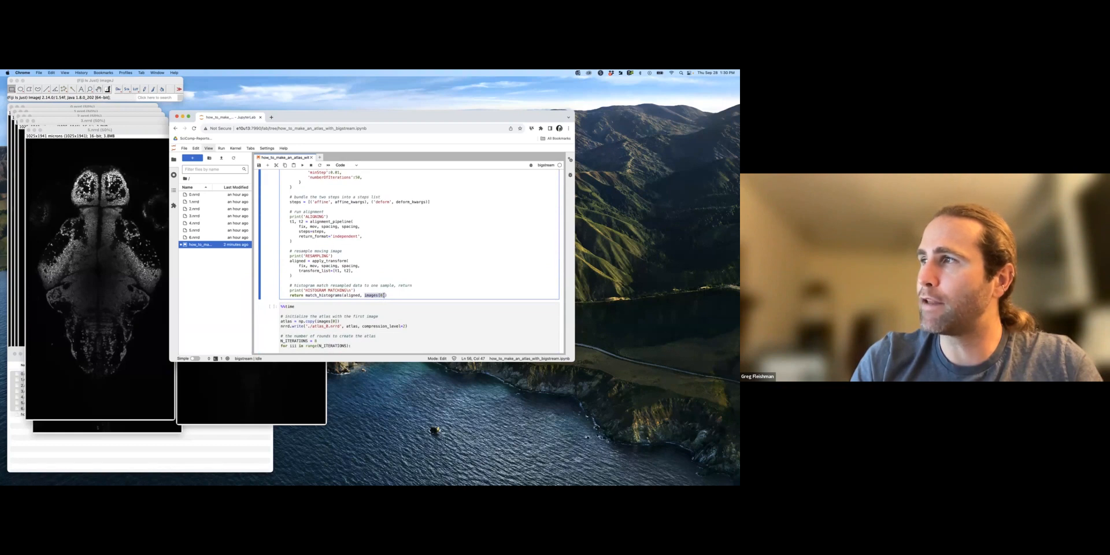
click(69, 106)
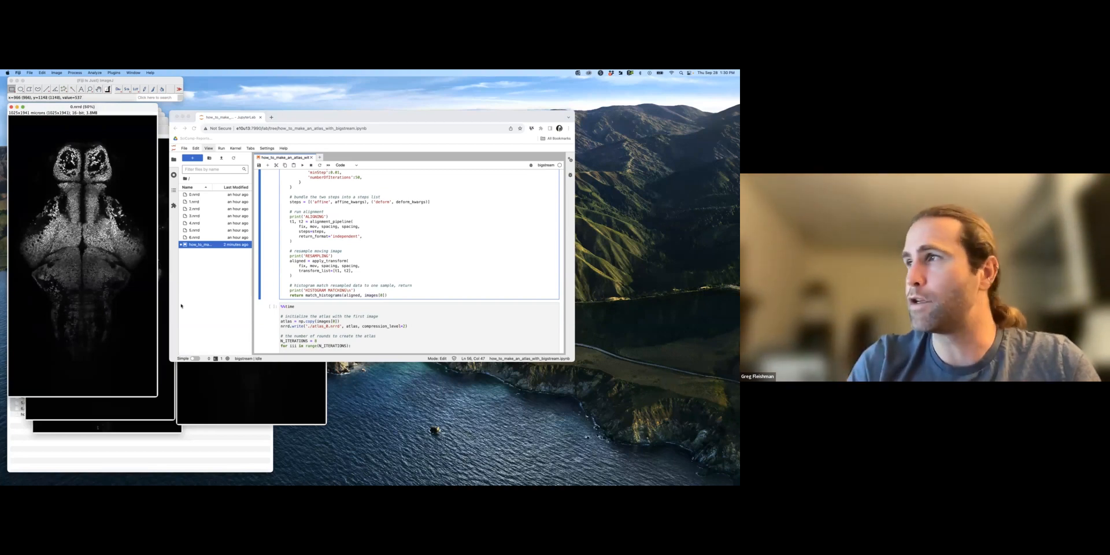
- Run the cell that defines align_resample_match_histograms in the notebook, and go to the atlas iteration cell below it
click(291, 275)
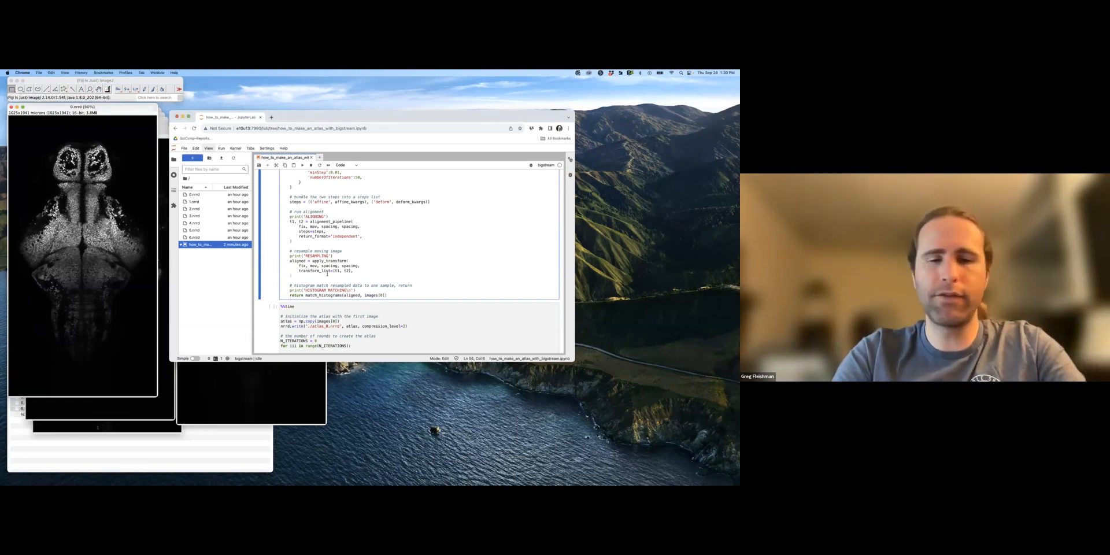
key(shift+Return)
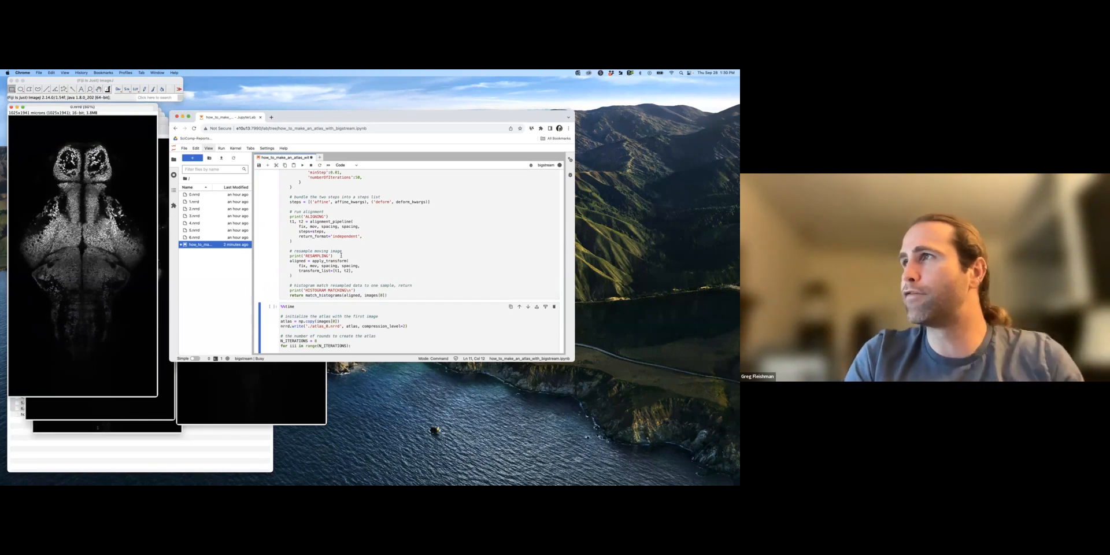
scroll(318, 249, up, 10)
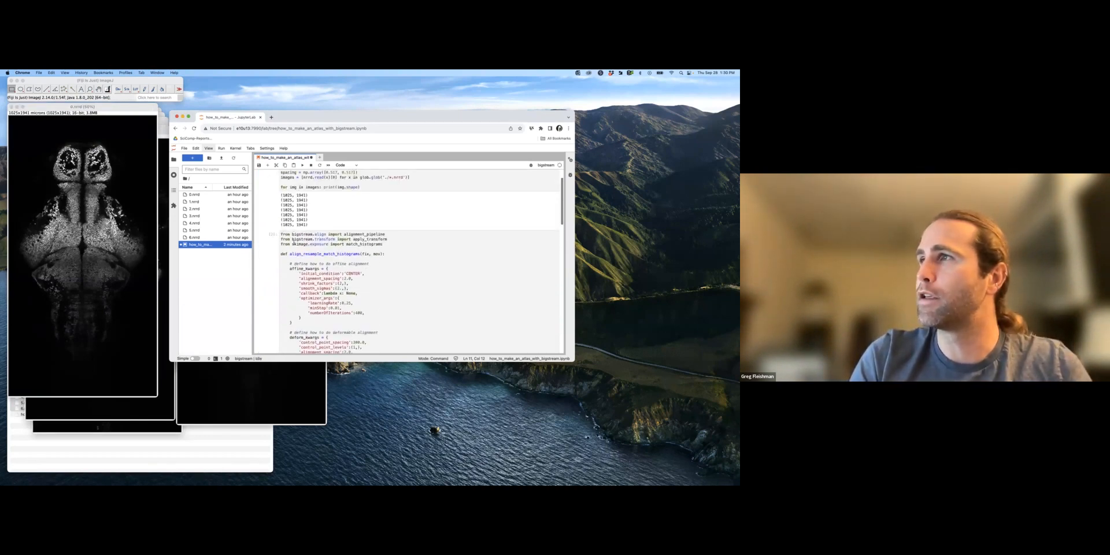
scroll(312, 255, down, 10)
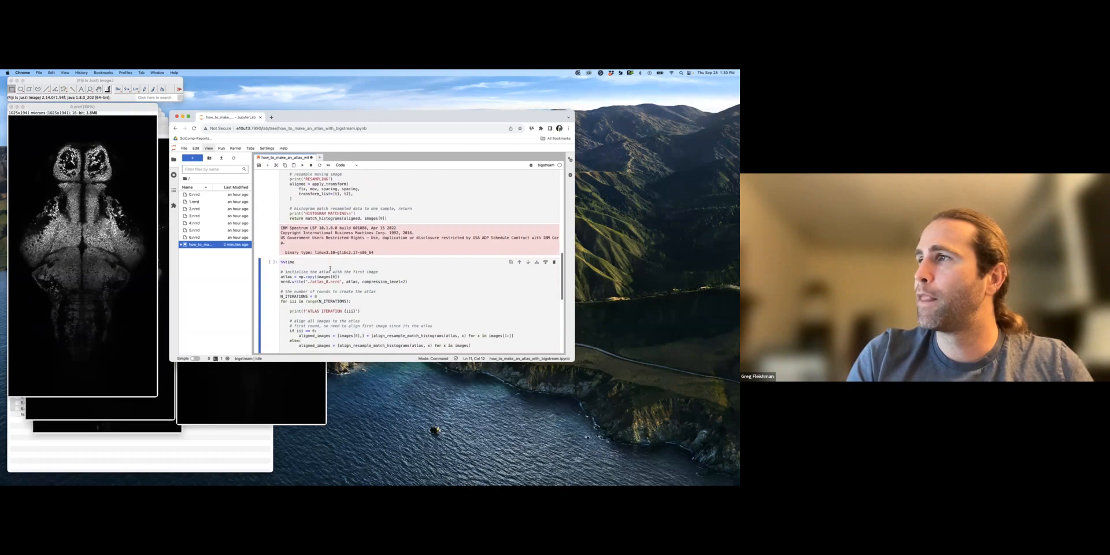
scroll(324, 255, down, 1)
scroll(313, 231, down, 4)
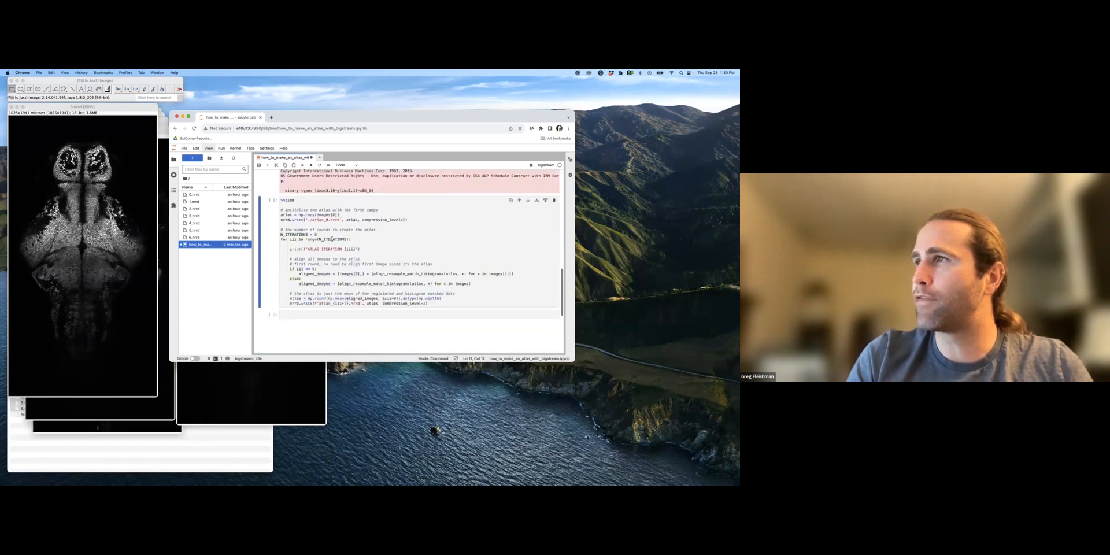
click(303, 253)
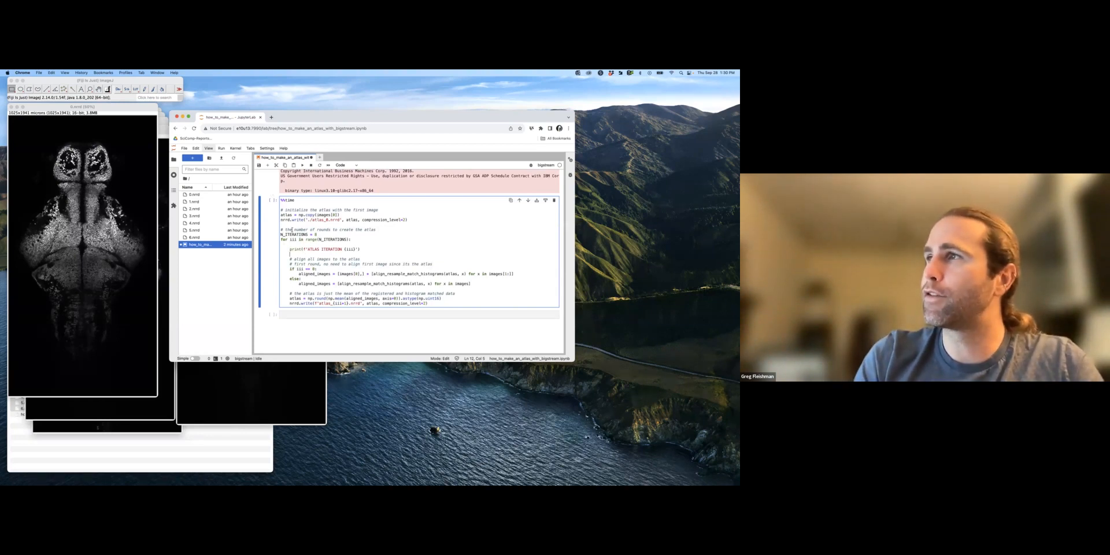
- Switch to the PowerPoint Summary/pseudocode slide, highlight the averaging bullet and the "For i in {0..N-1}" line, and minimize the presentation
mouse_move(300, 481)
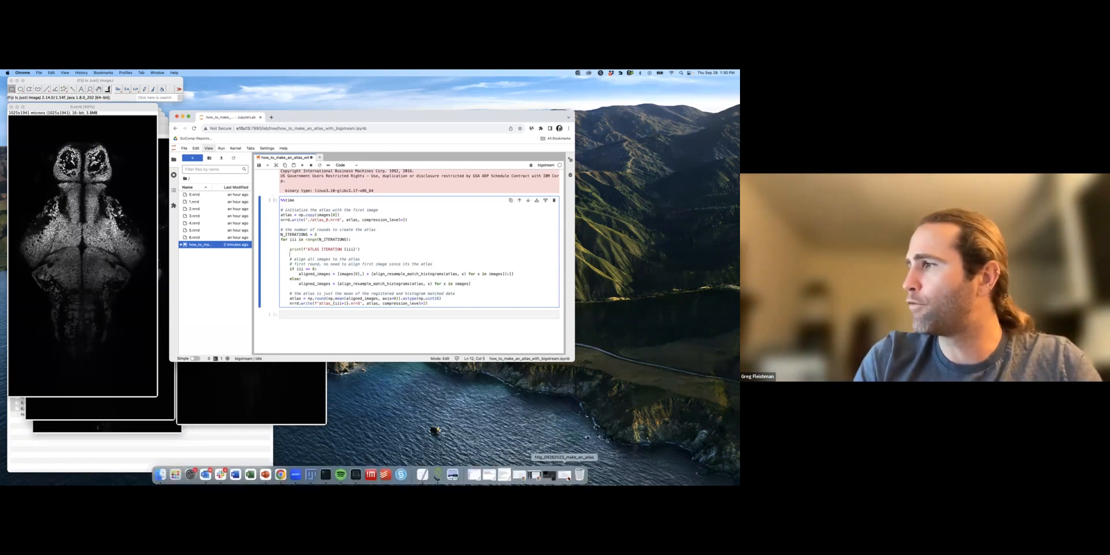
click(565, 475)
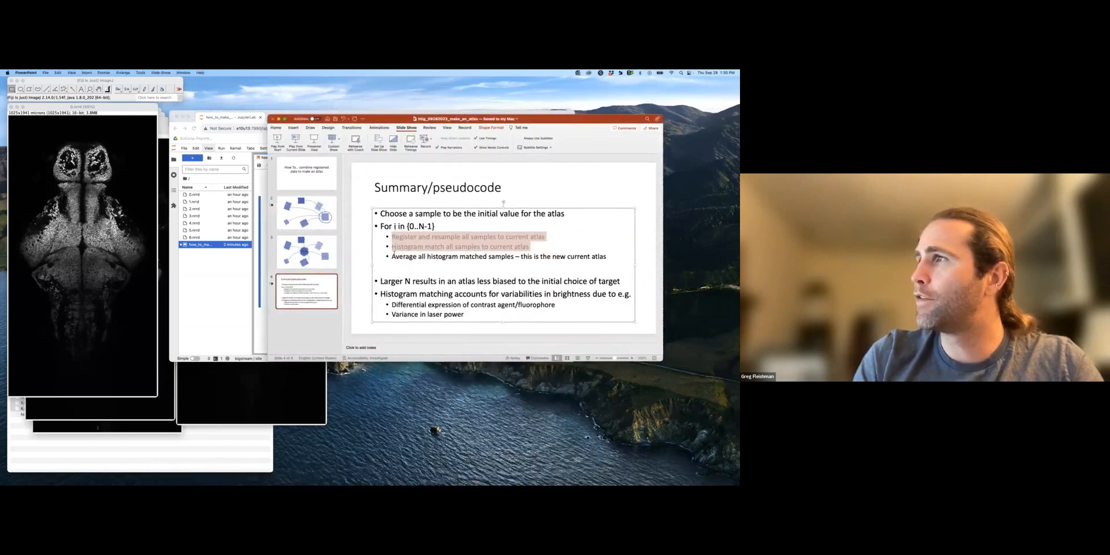
click(391, 256)
drag(391, 256, 605, 257)
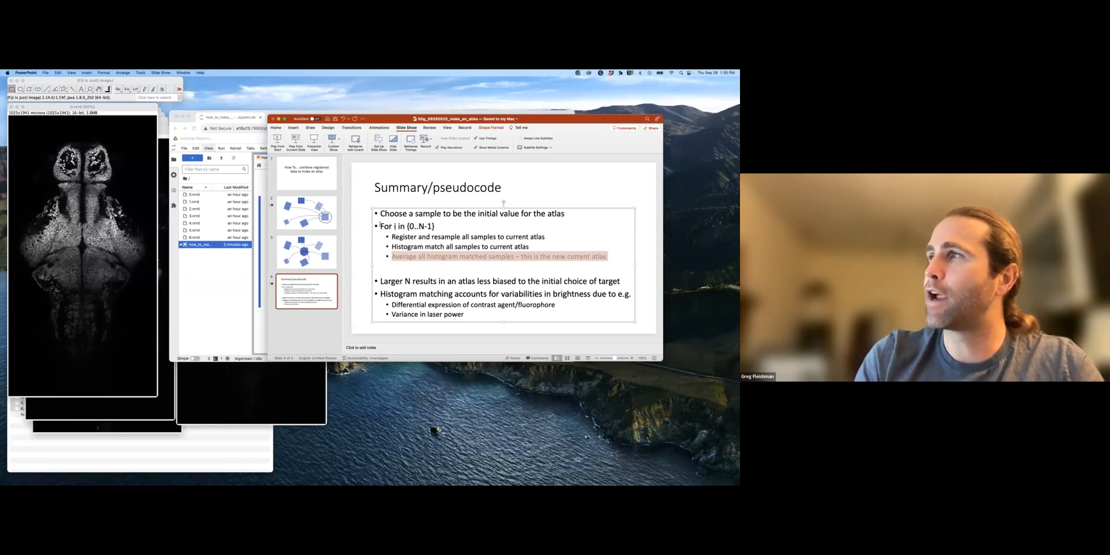
click(381, 226)
drag(380, 226, 437, 227)
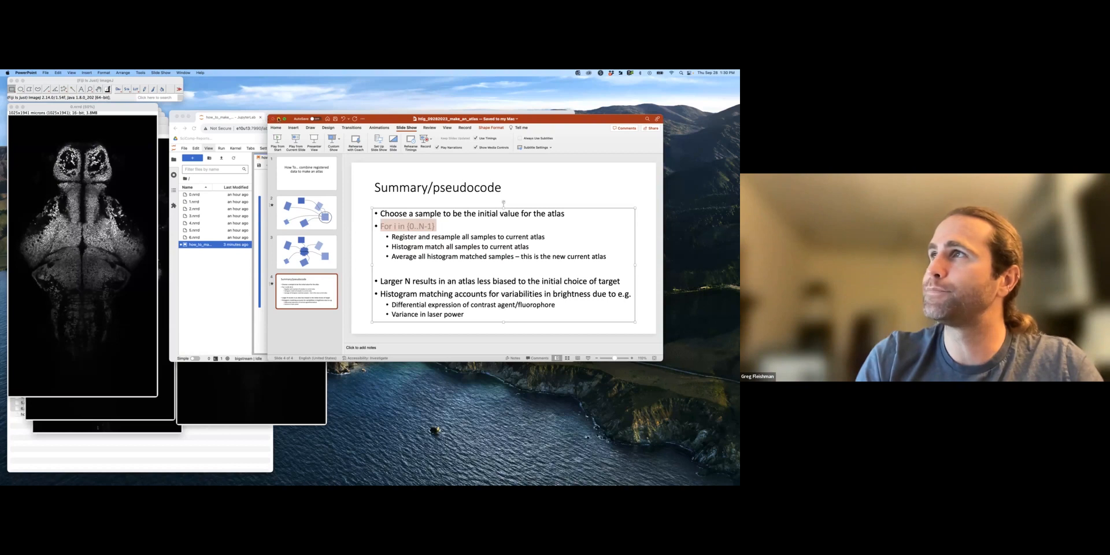
click(279, 119)
- Examine how the atlas cell initializes atlas from images[0] with np.copy and writes it out with nrrd.write
click(309, 225)
click(346, 216)
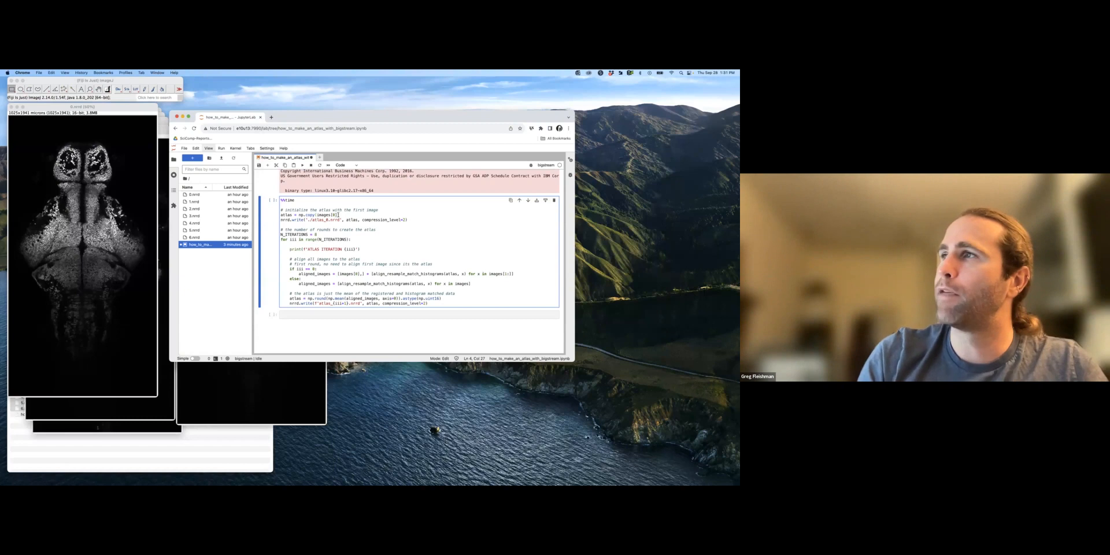
drag(341, 214, 279, 215)
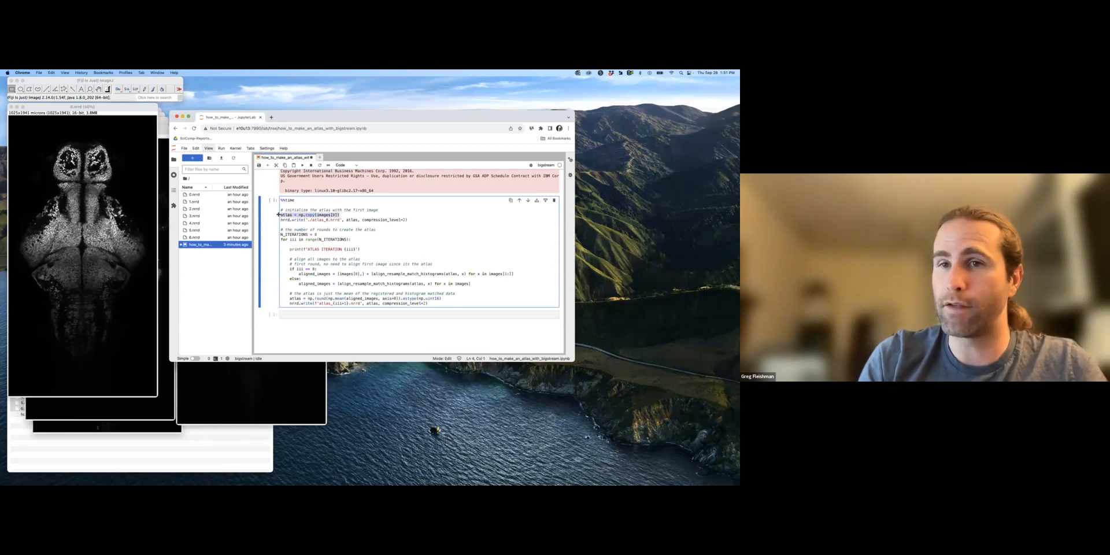
click(290, 215)
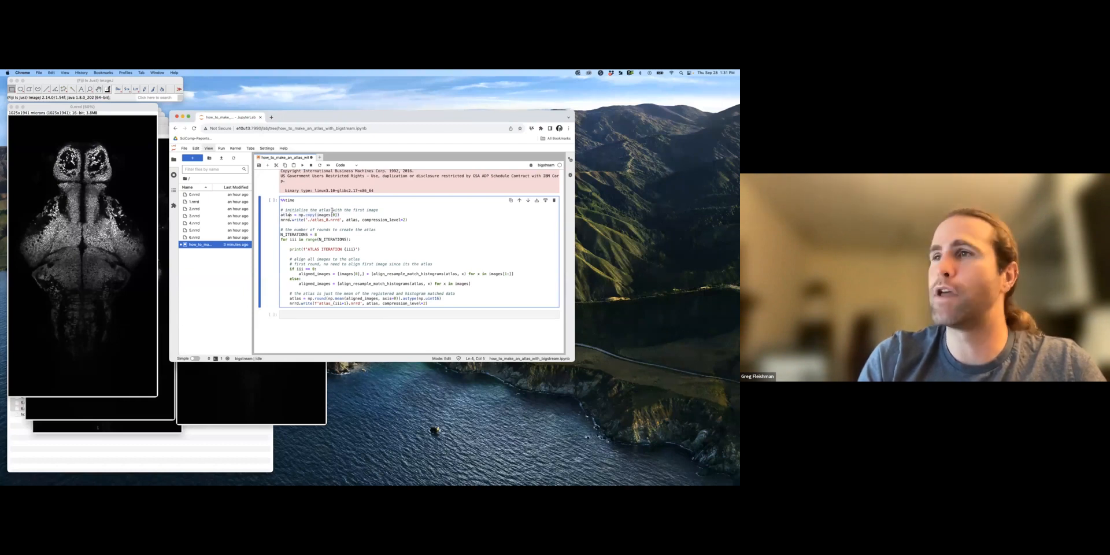
click(408, 220)
drag(407, 220, 278, 220)
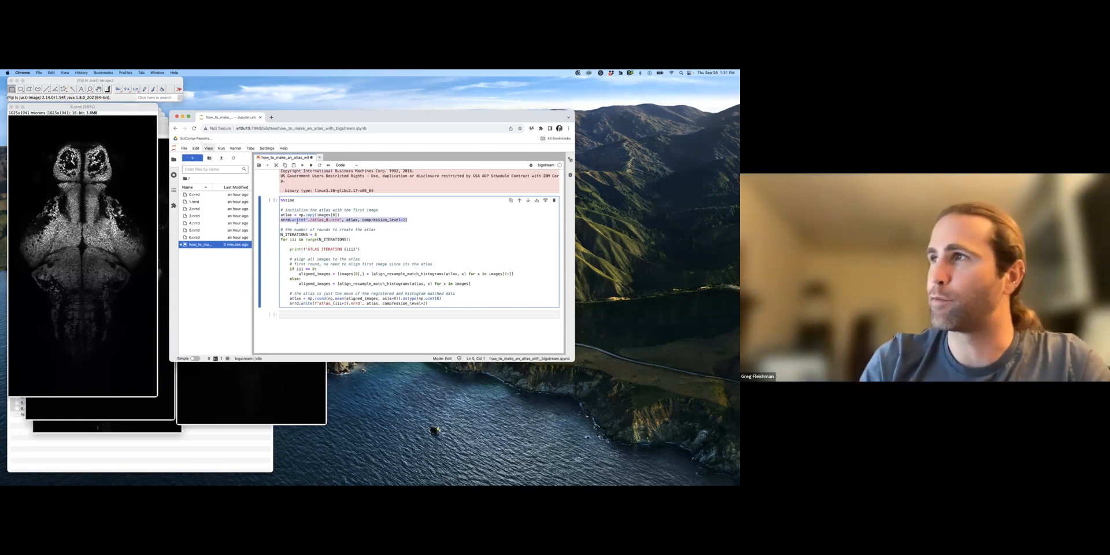
- Examine the N_ITERATIONS setting, the for loop over its range, and the print statement for each atlas iteration
click(325, 236)
drag(322, 235, 279, 235)
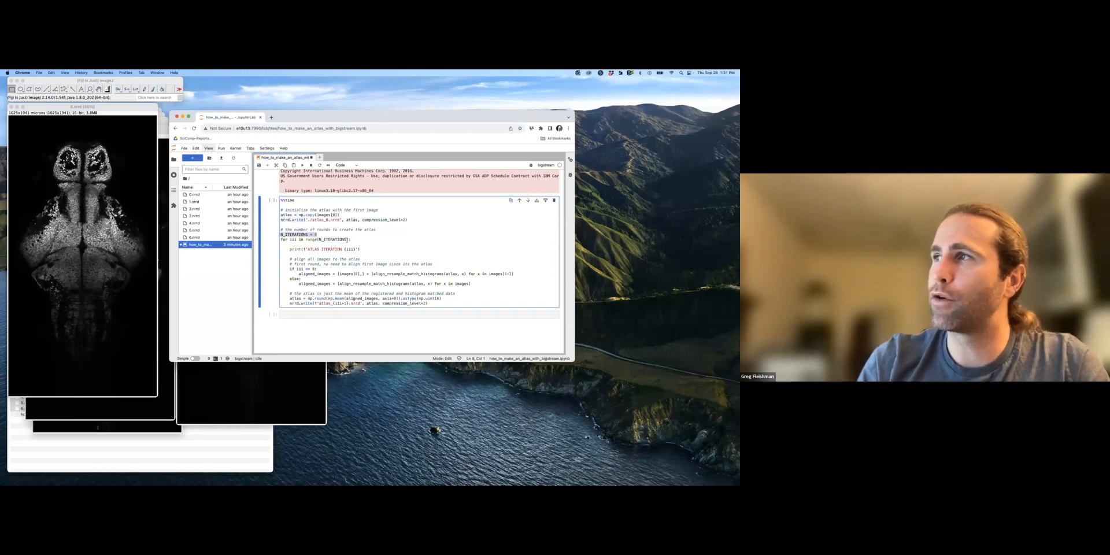
click(350, 239)
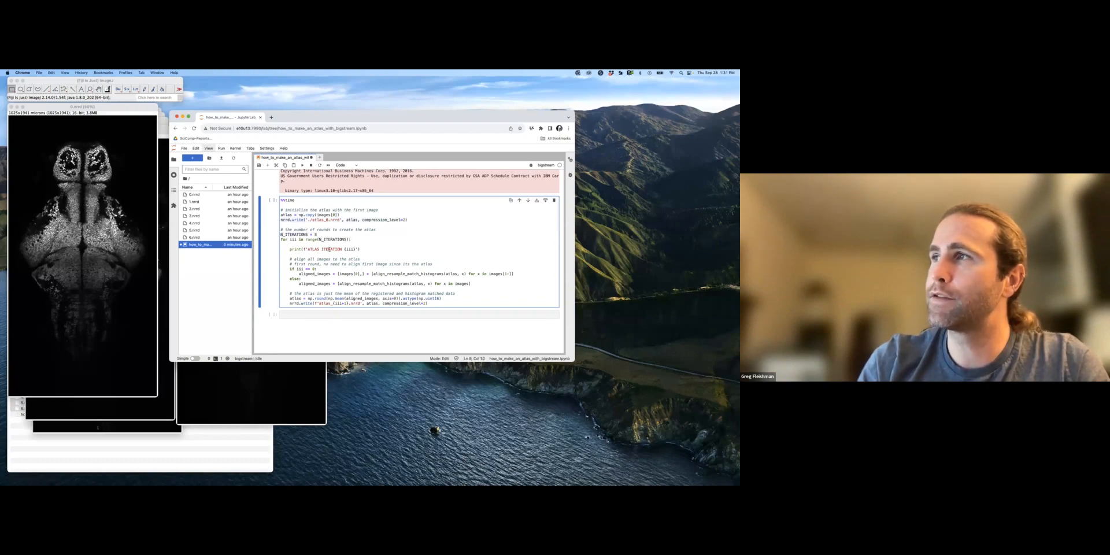
drag(290, 249, 324, 250)
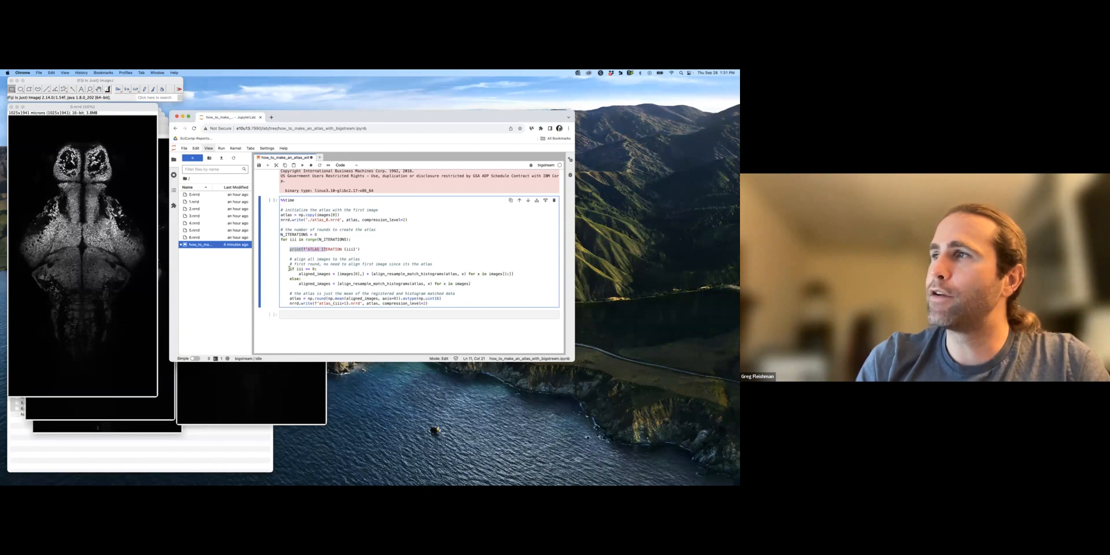
- Examine the first-round condition and the else branch that calls align_resample_match_histograms with the atlas and each x in images
drag(289, 269, 313, 266)
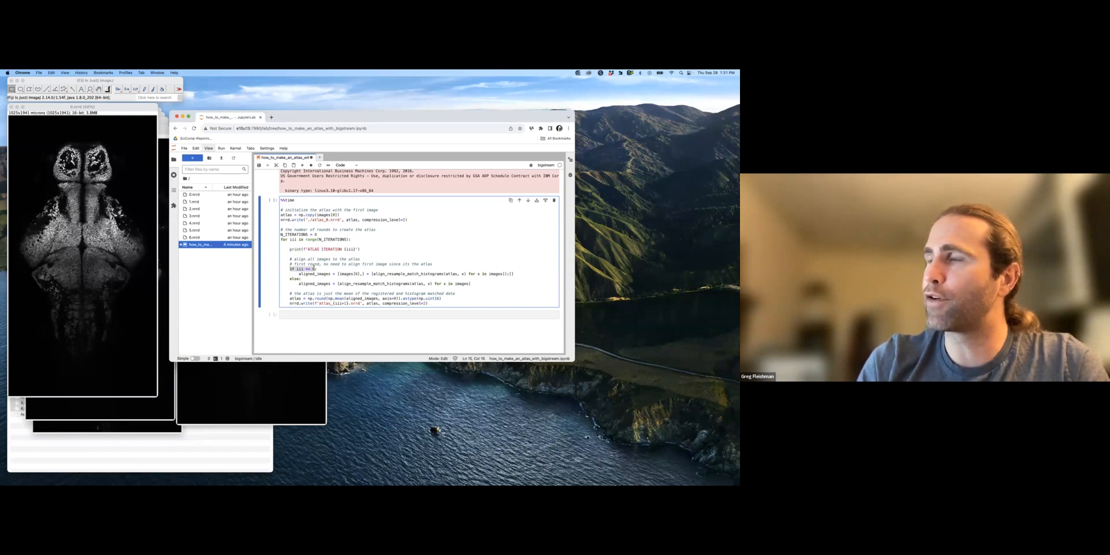
click(298, 284)
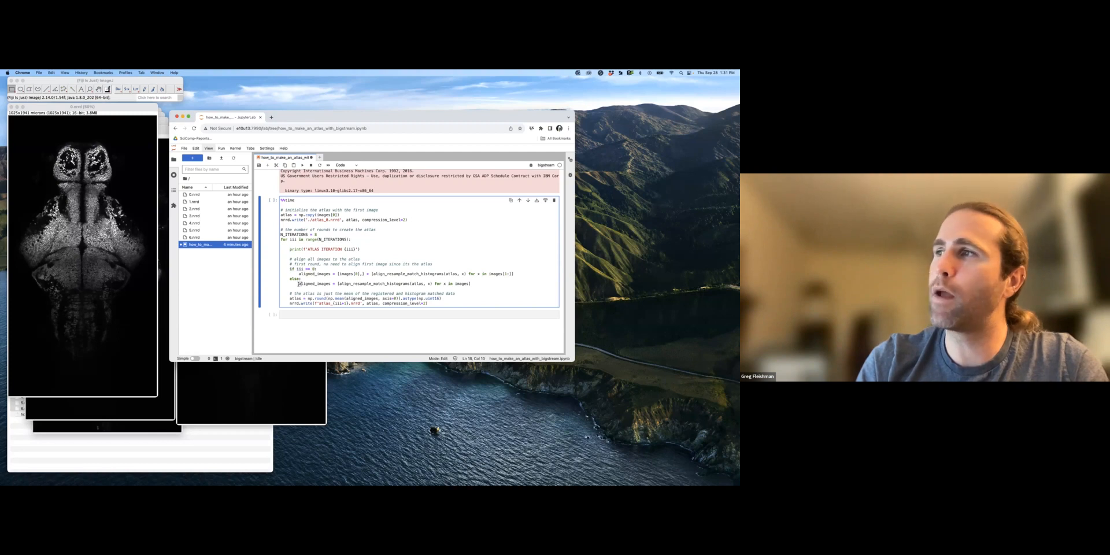
click(339, 283)
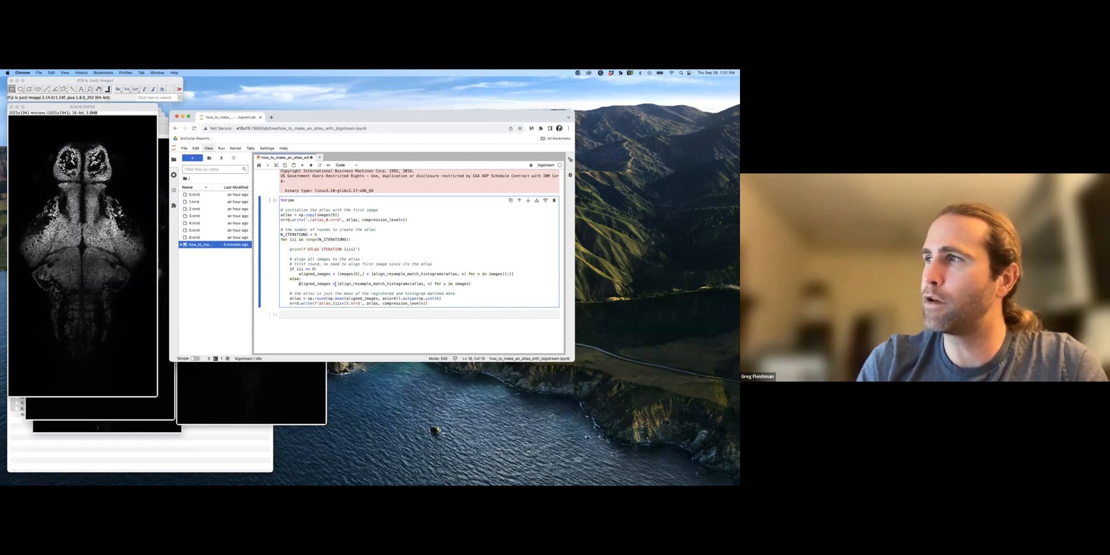
drag(357, 284, 410, 284)
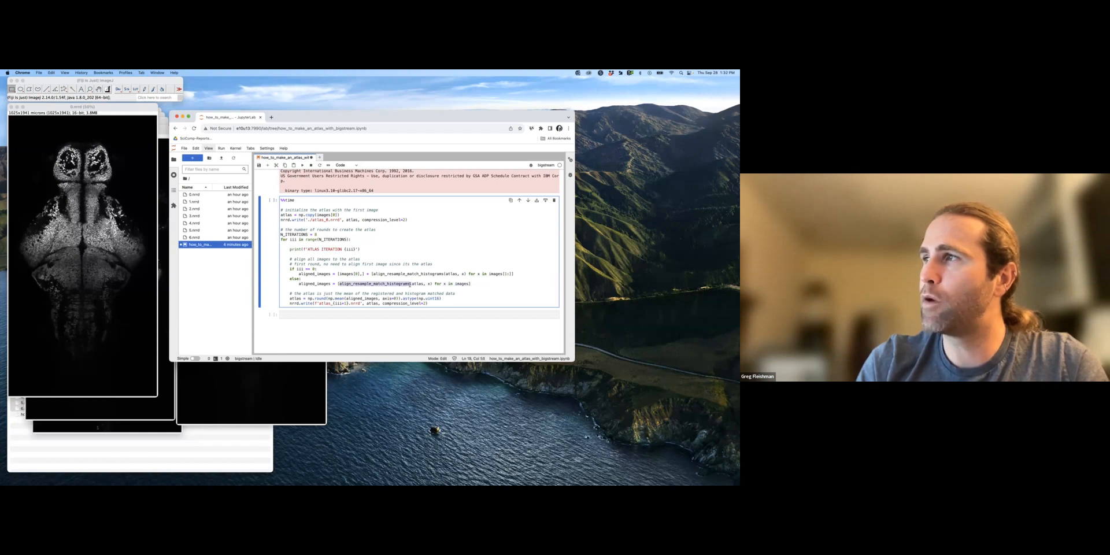
drag(412, 284, 425, 284)
click(430, 283)
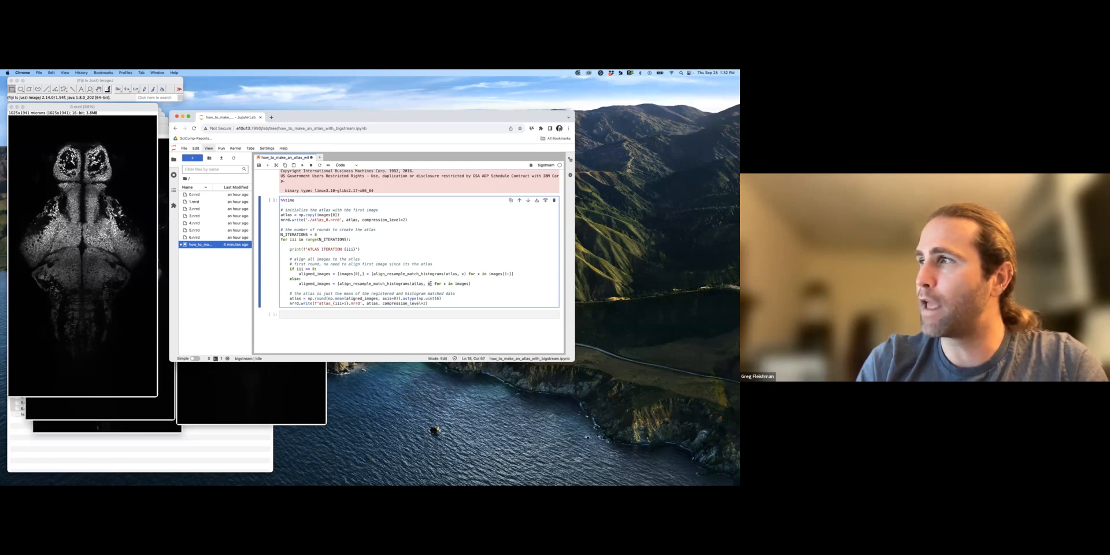
drag(431, 284, 467, 283)
click(473, 284)
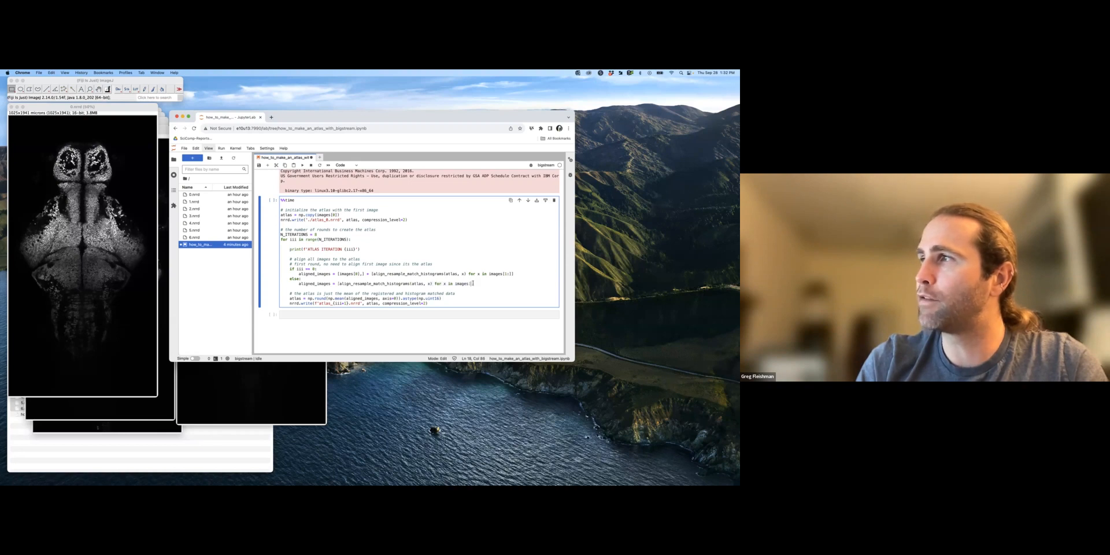
key(BackSpace)
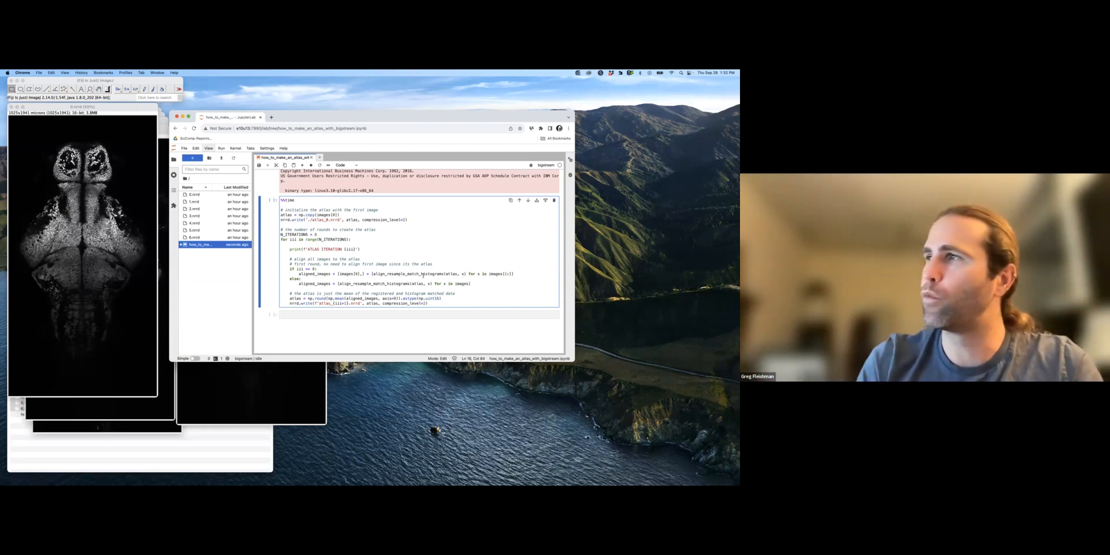
- Examine how the atlas is recomputed as the rounded mean of aligned_images and written to a numbered nrrd file each iteration
click(306, 269)
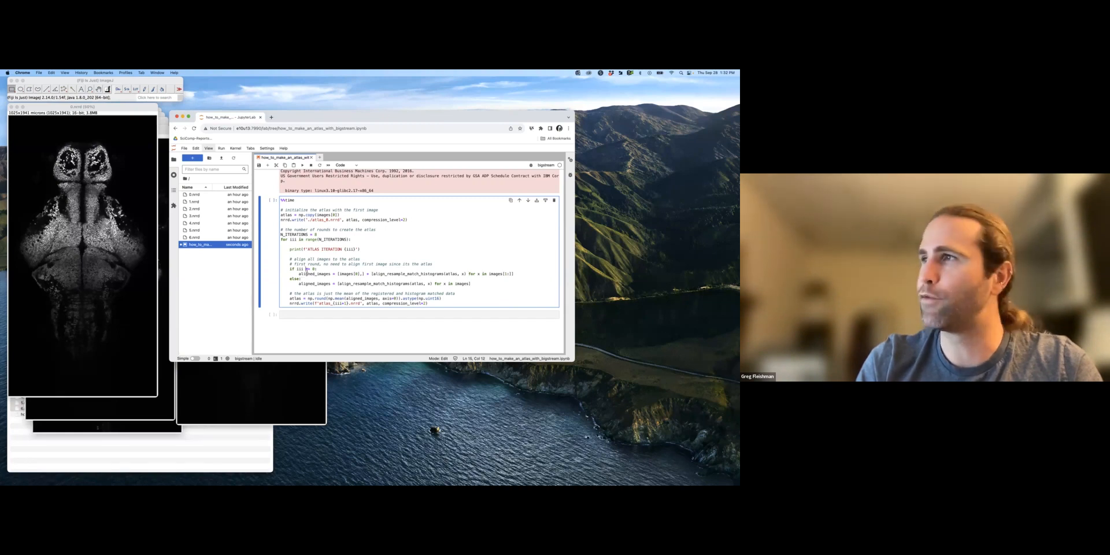
click(303, 289)
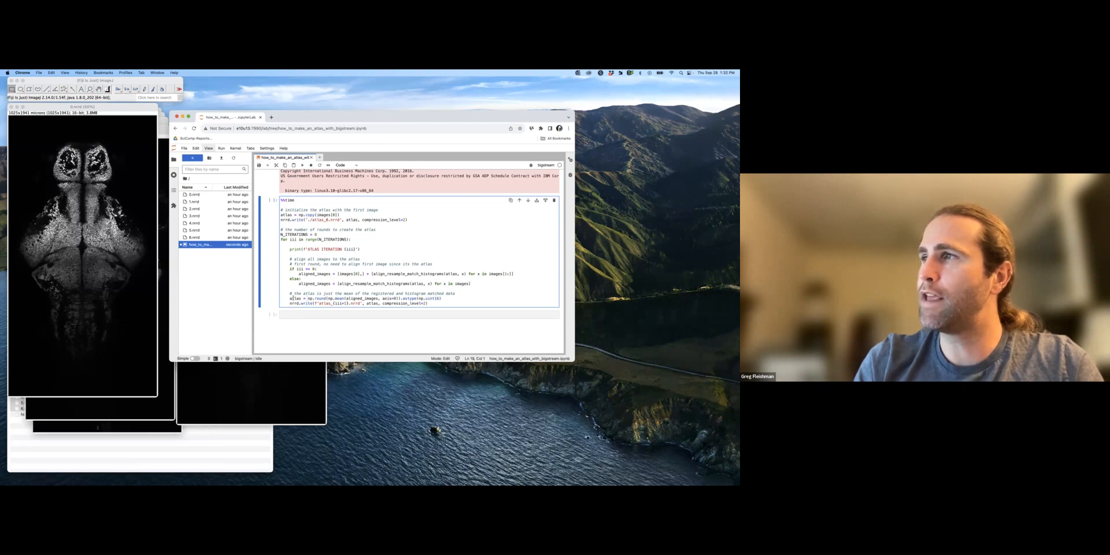
drag(291, 298, 446, 298)
click(378, 299)
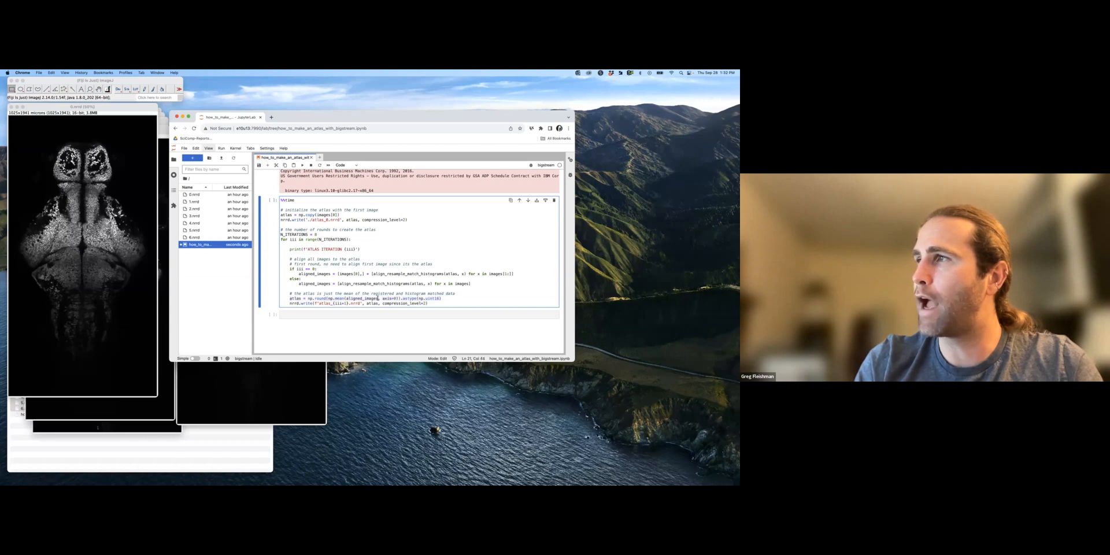
shift+click(349, 297)
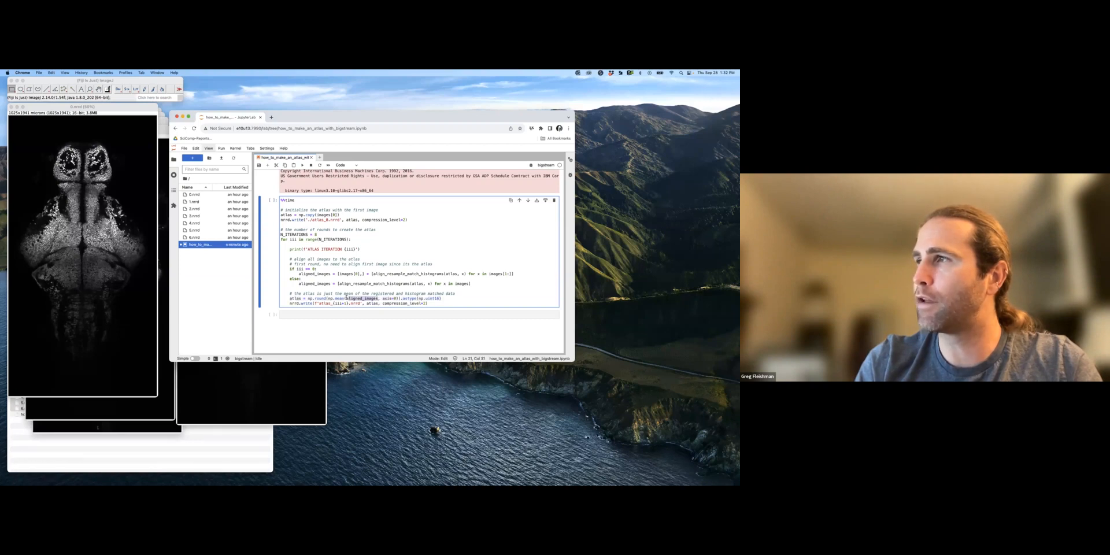
drag(347, 298, 347, 298)
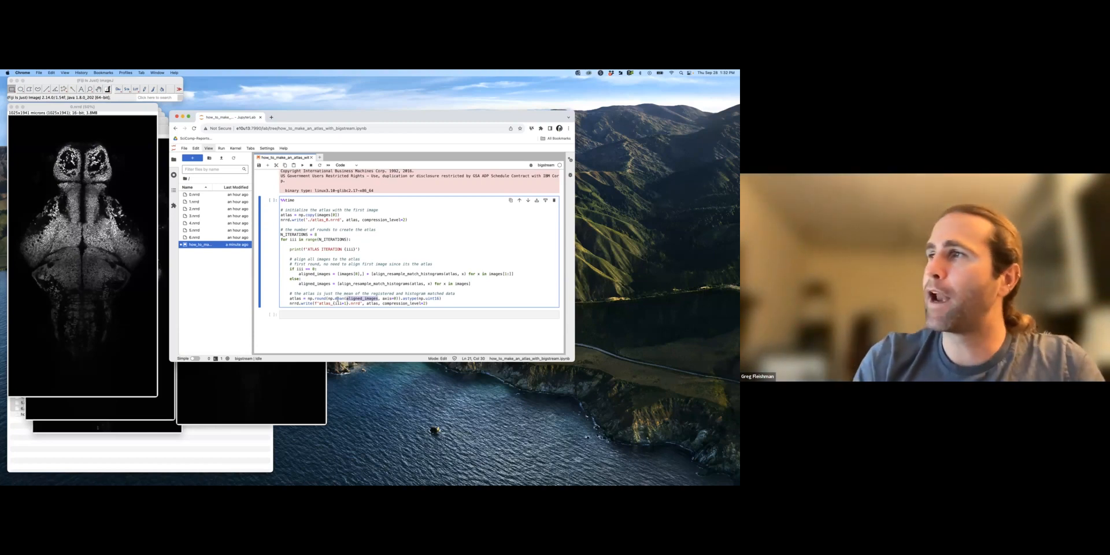
click(339, 299)
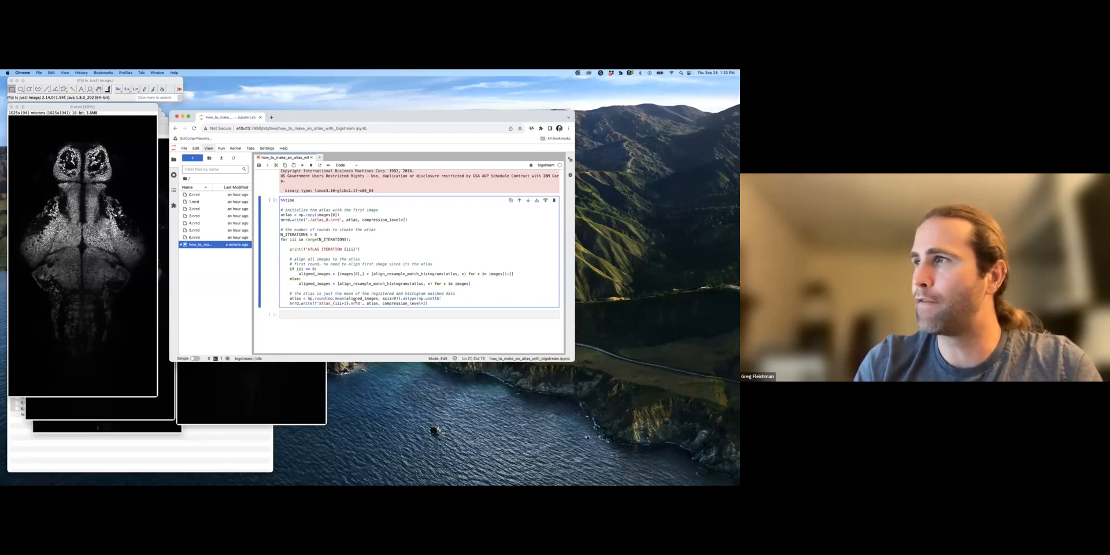
drag(347, 303, 319, 303)
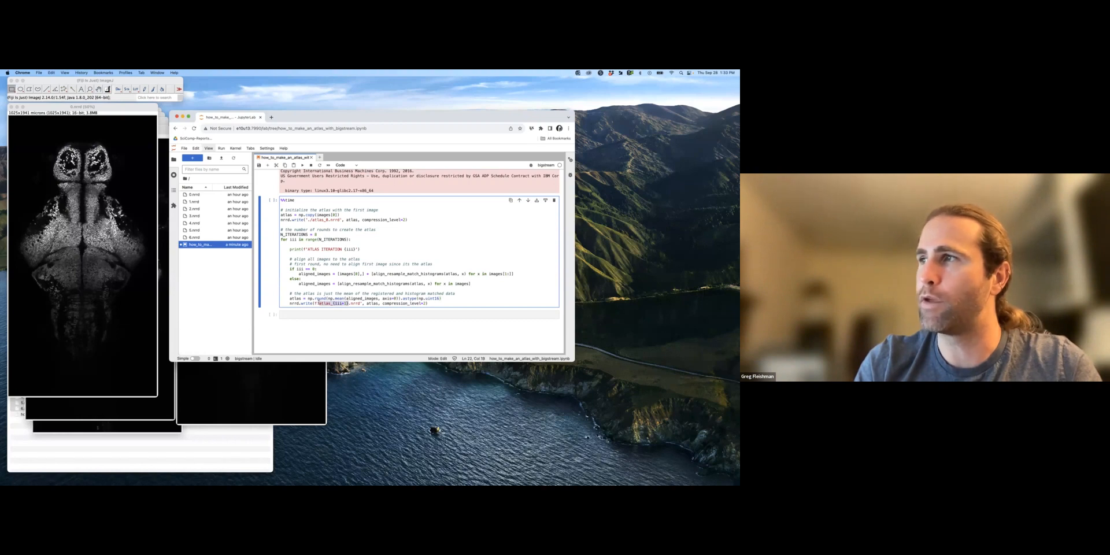
- Run the atlas-building cell and follow its output as the alignments progress
click(341, 288)
key(shift+Return)
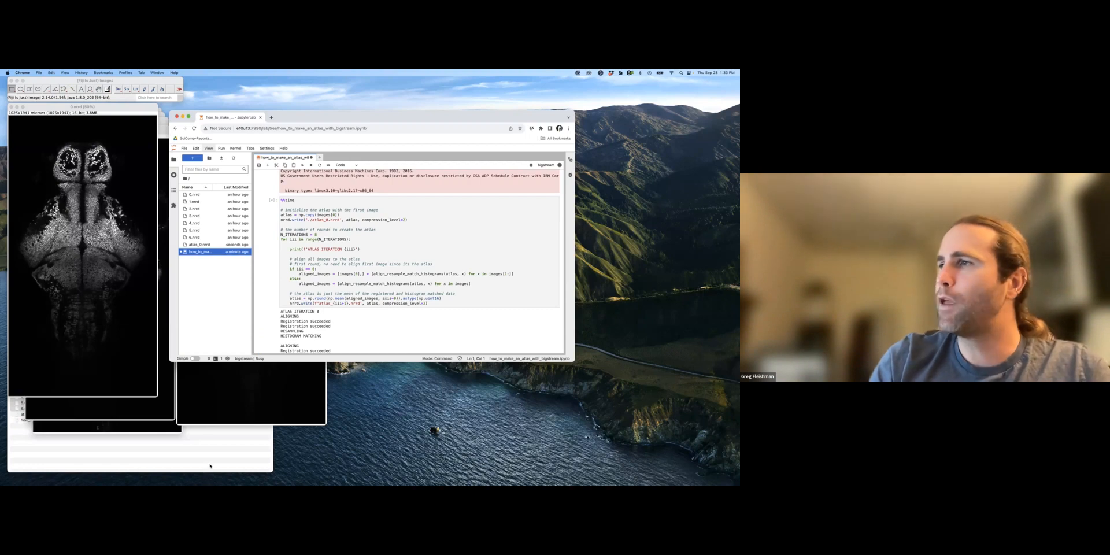
scroll(344, 326, down, 4)
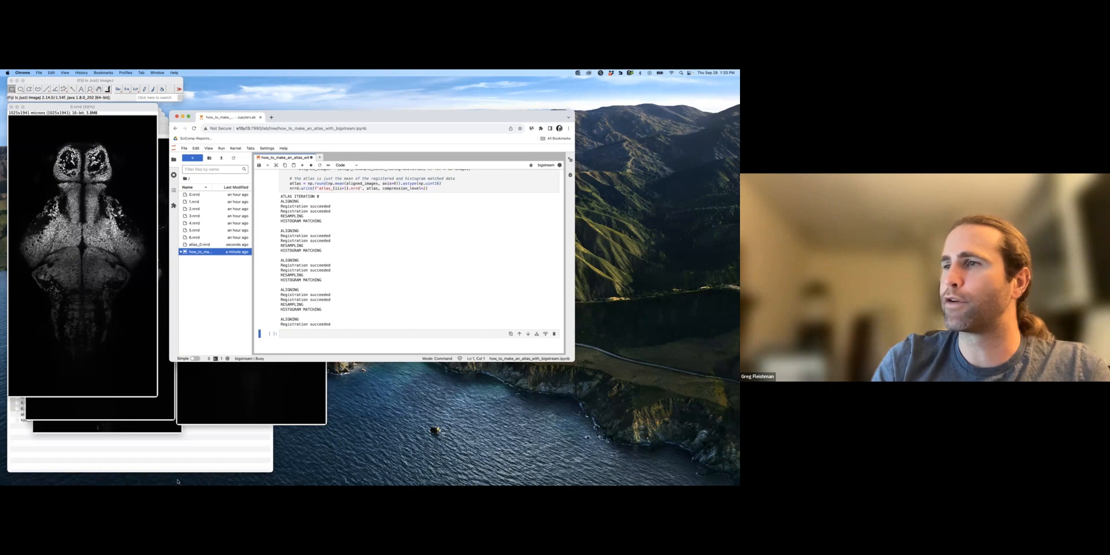
- Switch to the make_atlas folder in Finder and compare the atlas_0.nrrd and 0.nrrd entries
click(197, 459)
click(38, 436)
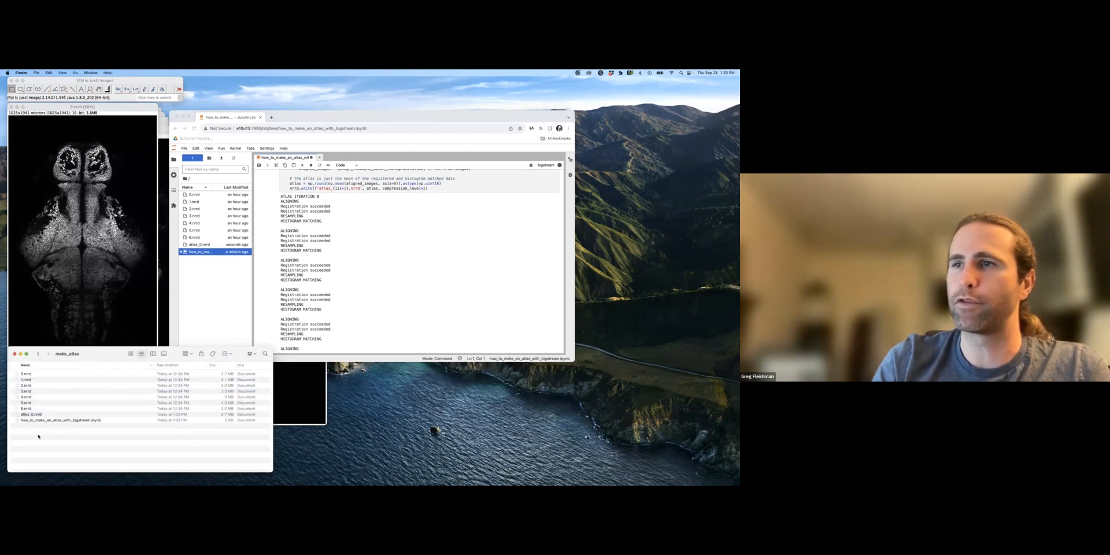
click(27, 415)
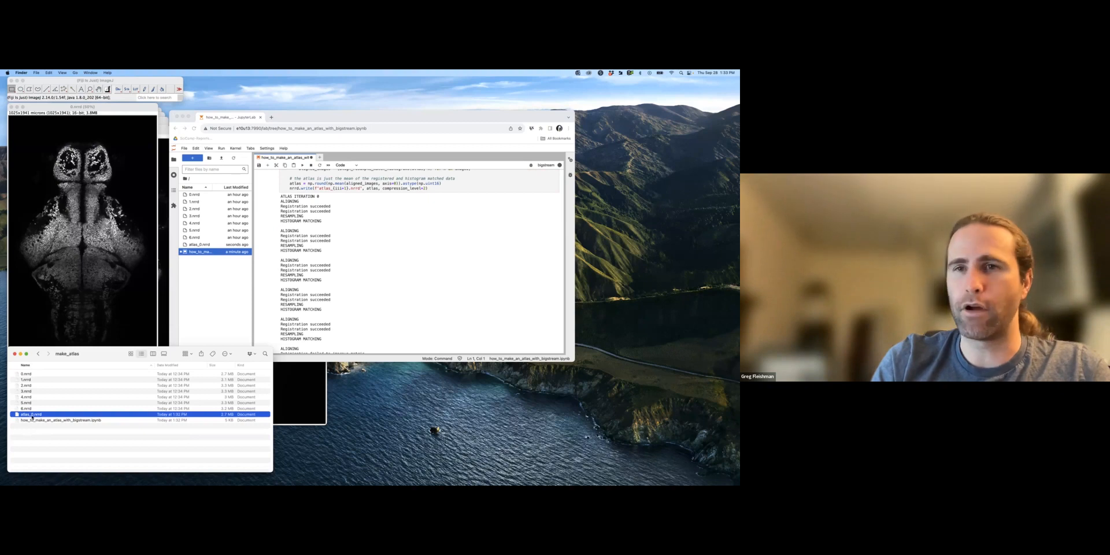
click(28, 374)
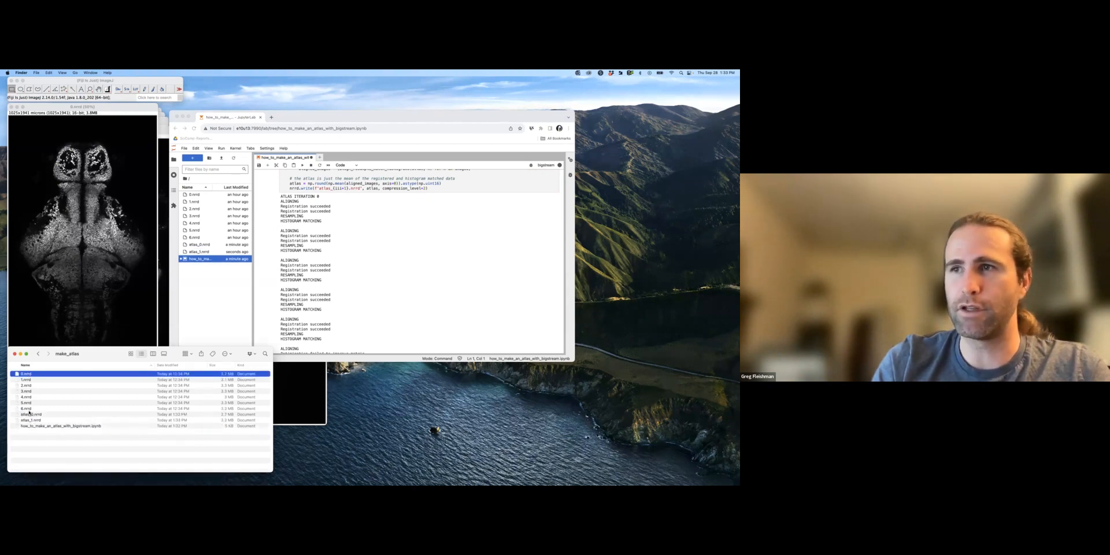
- Move the notebook's browser window aside, shrink it to clear desktop space, and show the latest cell output
drag(318, 122, 483, 90)
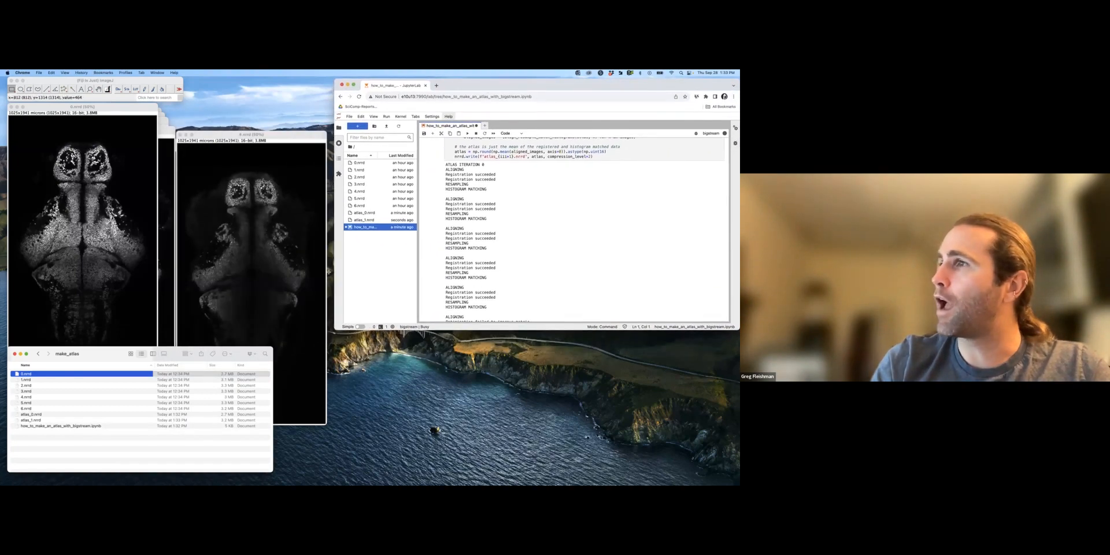
drag(335, 328, 485, 281)
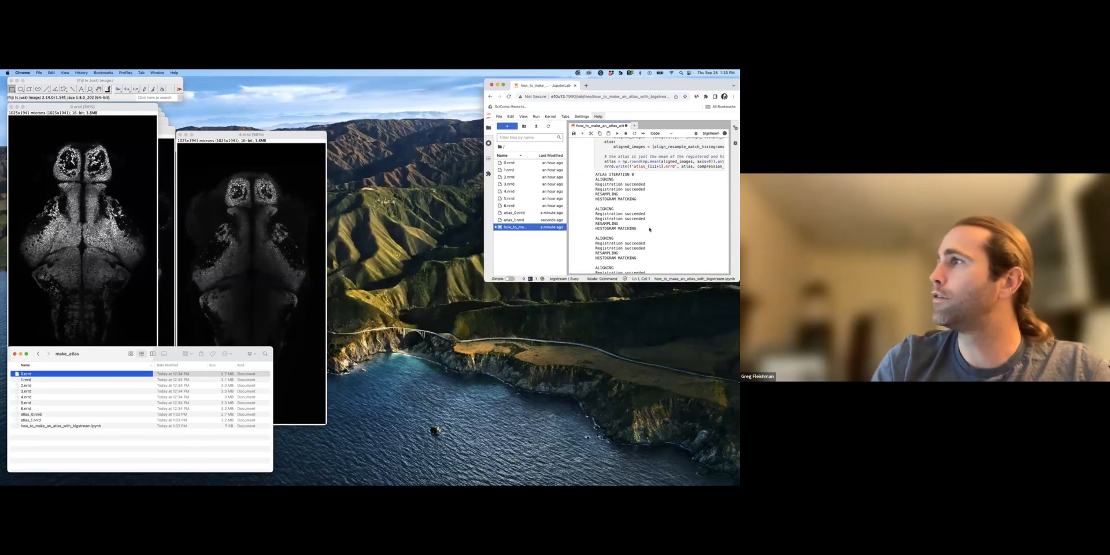
scroll(650, 229, down, 15)
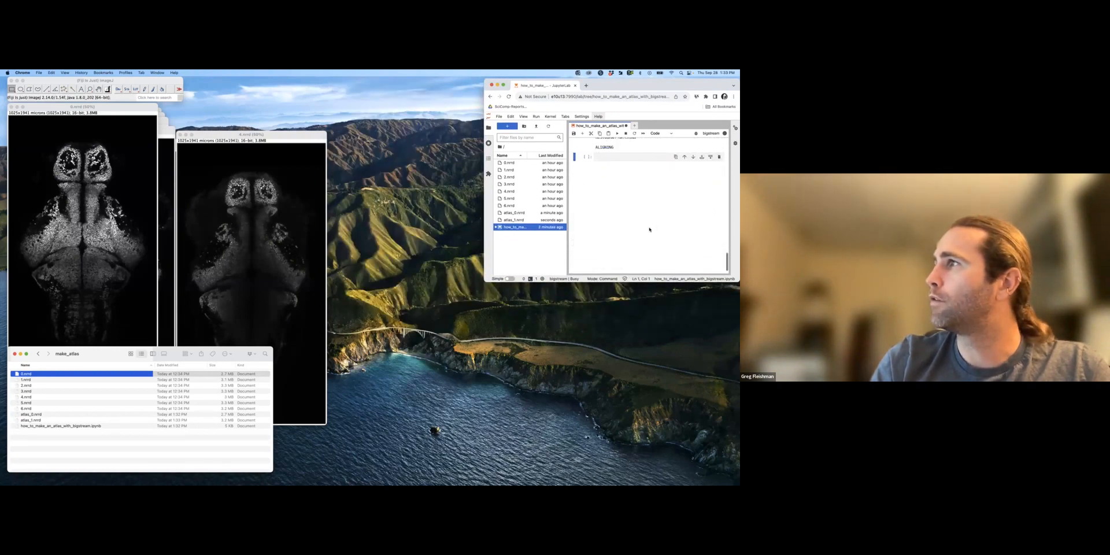
- Place the 0.nrrd and 1.nrrd image windows side by side near the screen's upper edge, zoomed out to 16.7%
drag(120, 109, 294, 73)
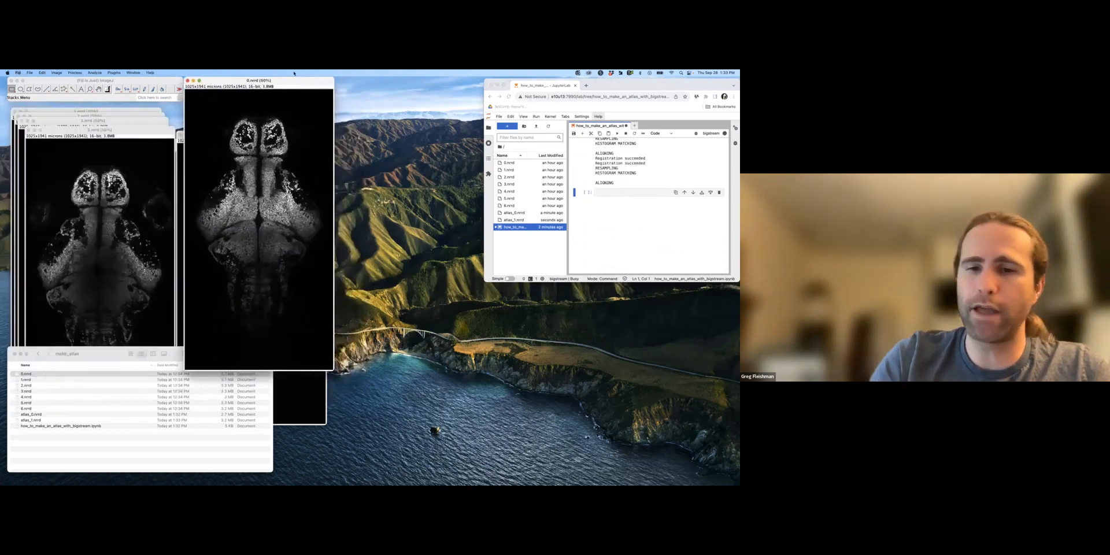
key(minus)
key(minus)
key(minus)
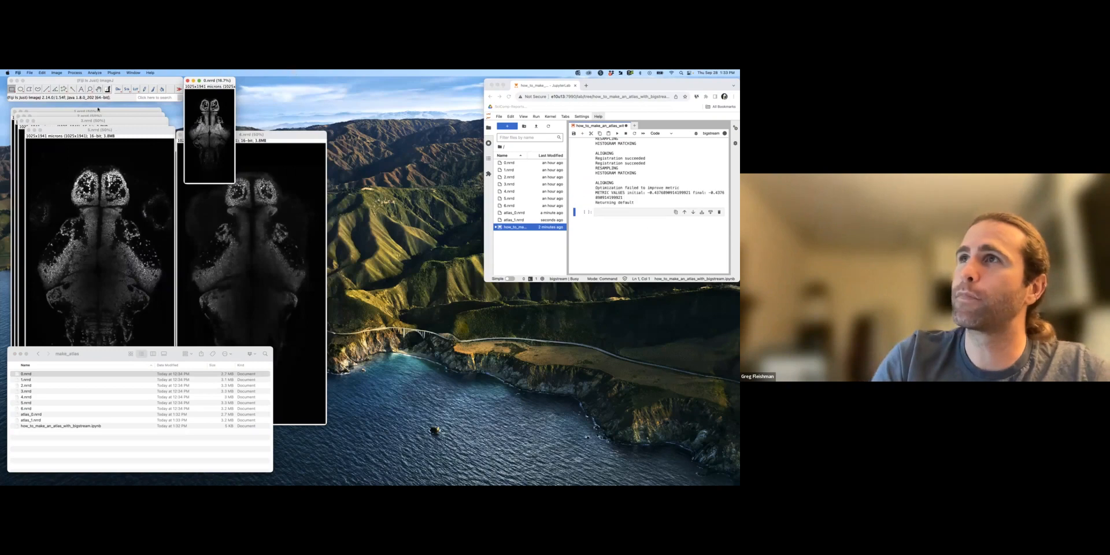
drag(96, 110, 314, 72)
key(minus)
key(minus)
key(minus)
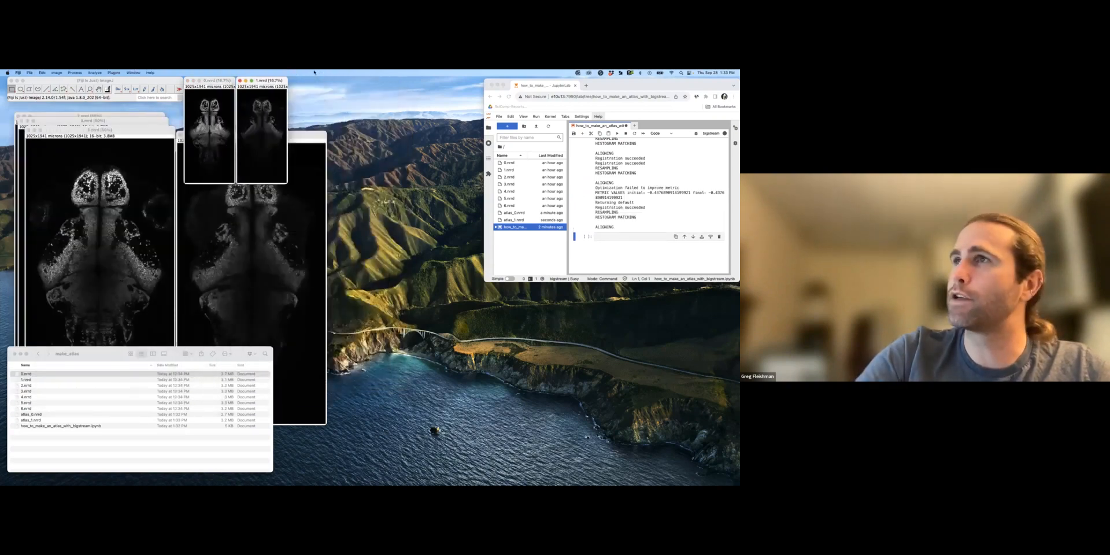
- Line up the third and fourth input image windows beside 1.nrrd in the same row, zoomed out to 16.7%
drag(111, 115, 380, 72)
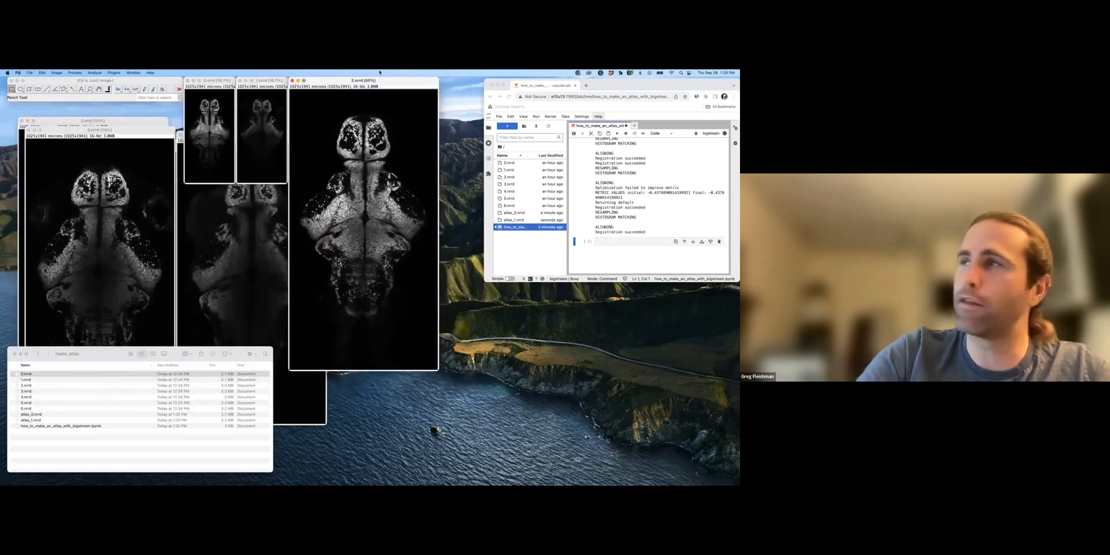
key(minus)
key(minus)
key(minus)
key(minus)
drag(150, 121, 496, 131)
drag(458, 98, 454, 73)
key(minus)
key(minus)
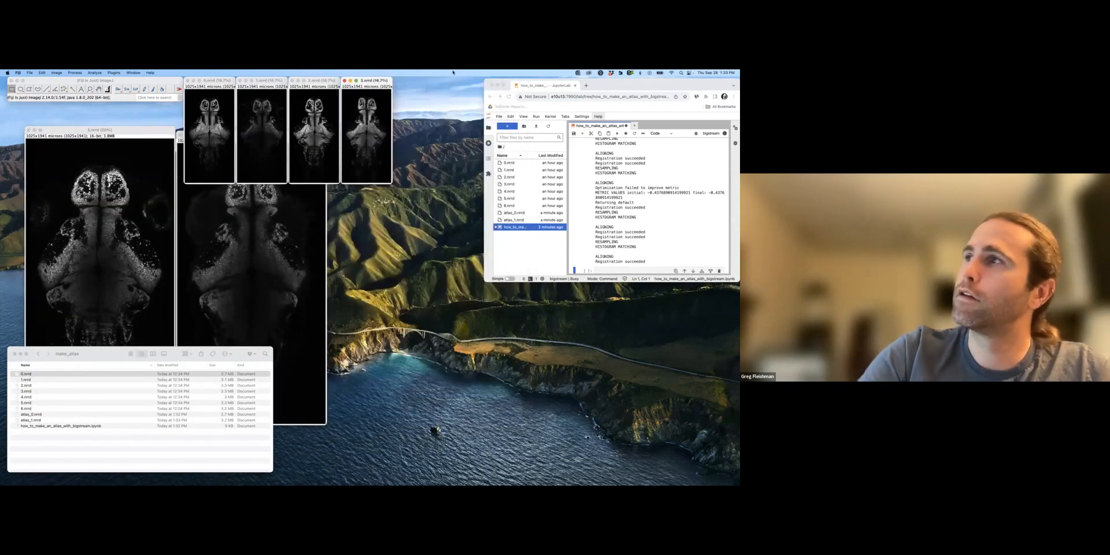
- Add the 5.nrrd image window to the end of the row, zoomed out to 16.7%
drag(122, 133, 483, 83)
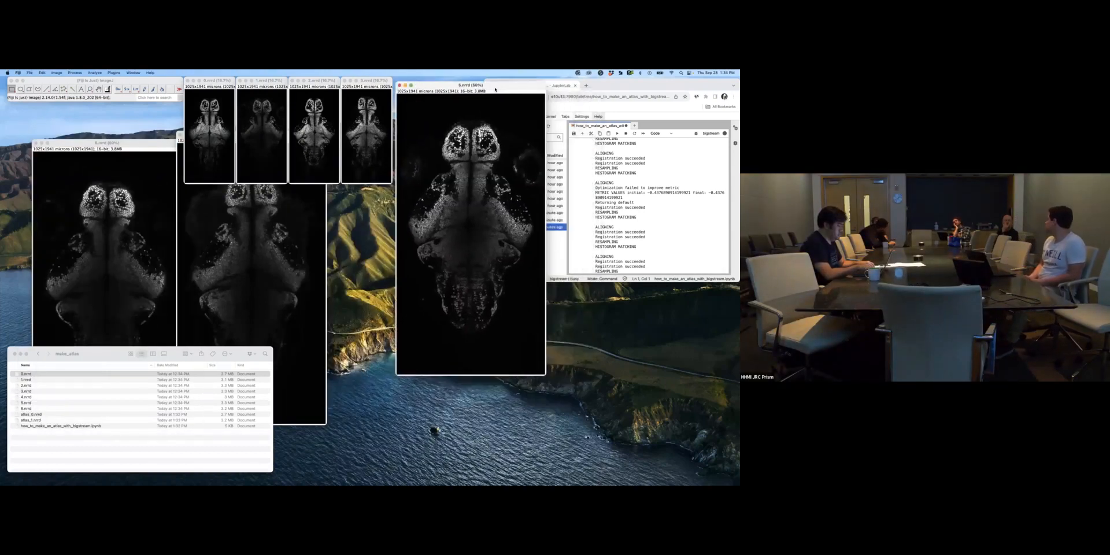
key(minus)
key(minus)
key(minus)
key(minus)
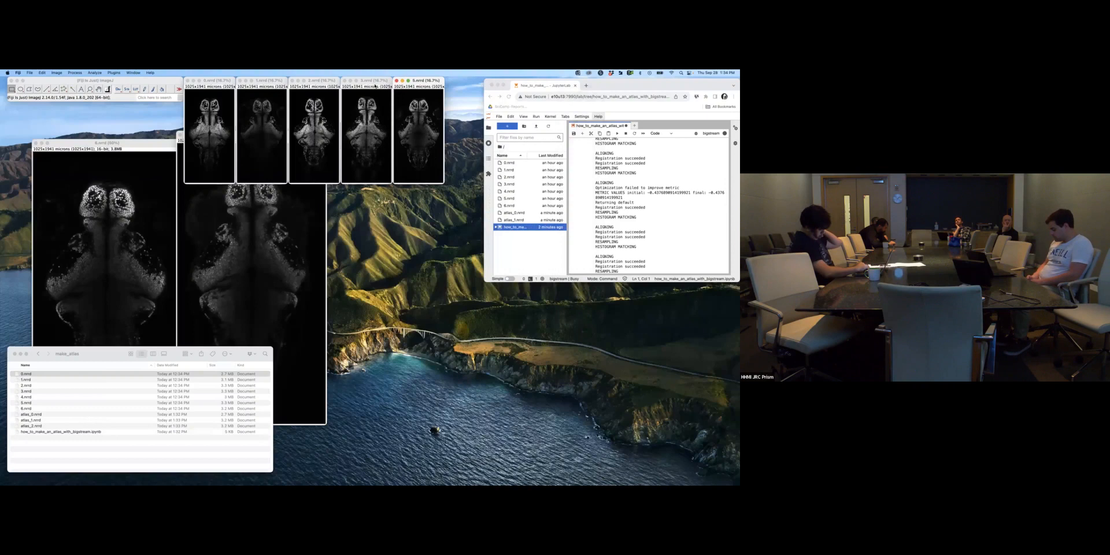
- Move the two remaining input image windows to the end of the row and zoom both out to match the others
click(139, 146)
mouse_move(139, 146)
mouse_down()
mouse_move(222, 160)
mouse_move(136, 161)
mouse_up()
click(263, 134)
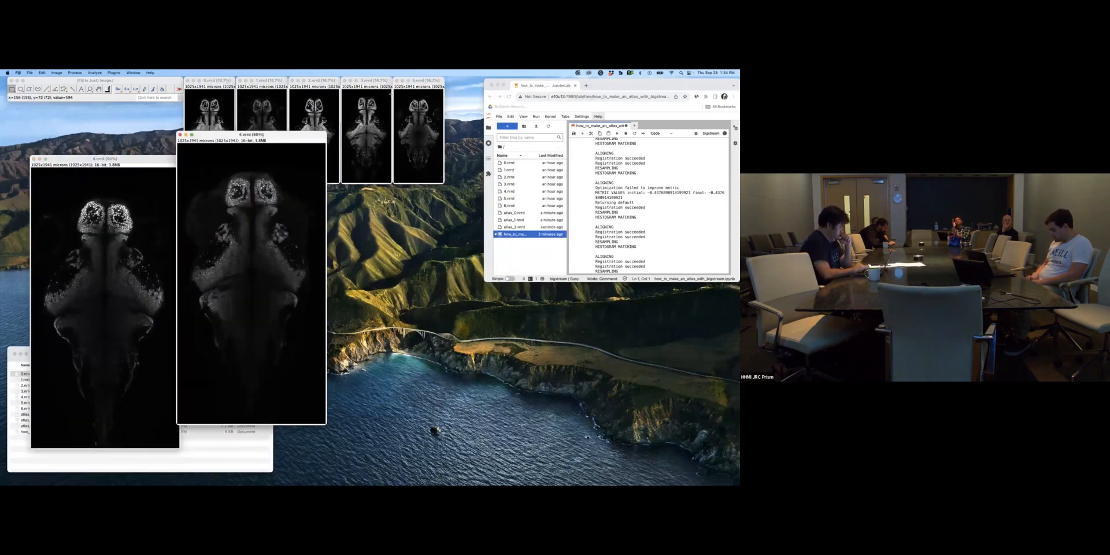
drag(282, 139, 549, 81)
key(minus)
key(minus)
key(minus)
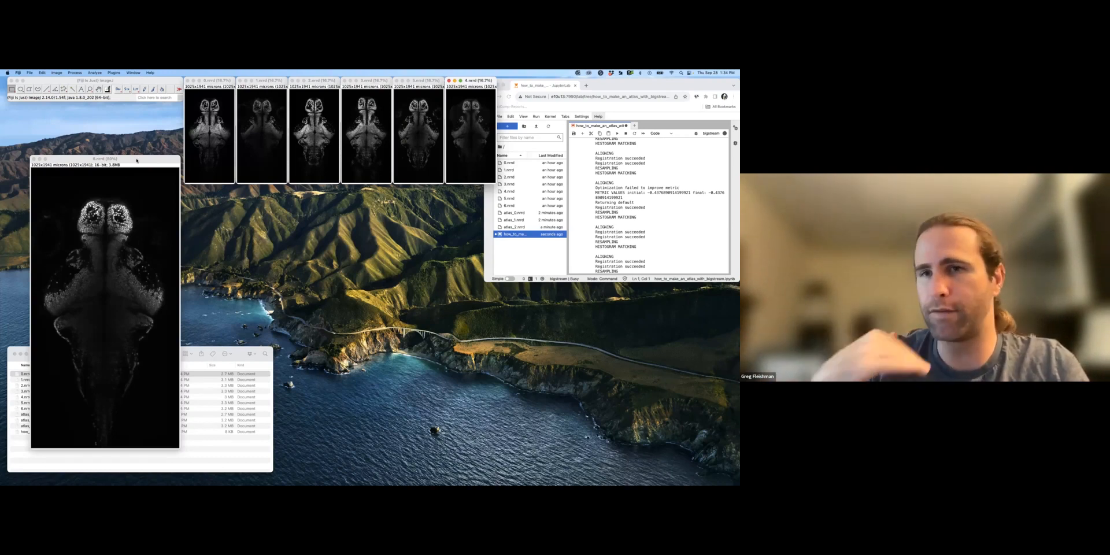
drag(97, 158, 605, 81)
key(minus)
key(minus)
key(minus)
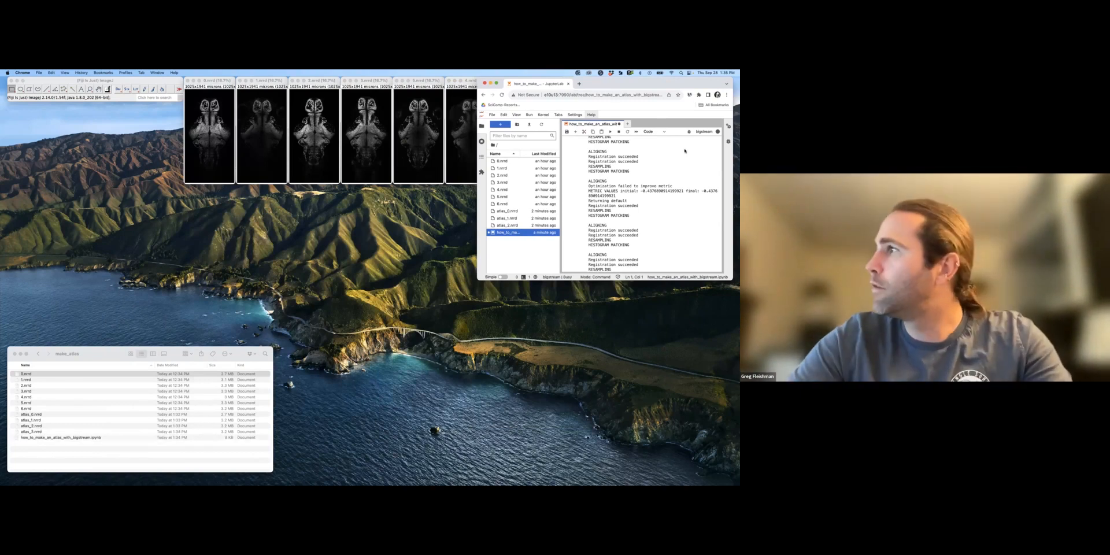
- Check the notebook's iteration output and open atlas_0.nrrd, atlas_1.nrrd and atlas_2.nrrd from the make_atlas folder in Fiji
scroll(682, 162, down, 10)
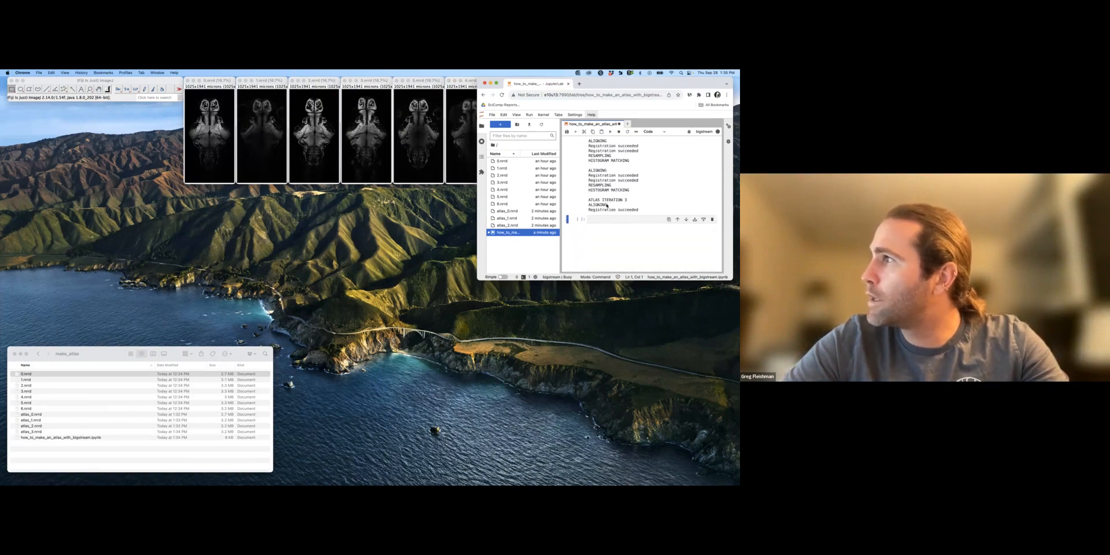
click(95, 362)
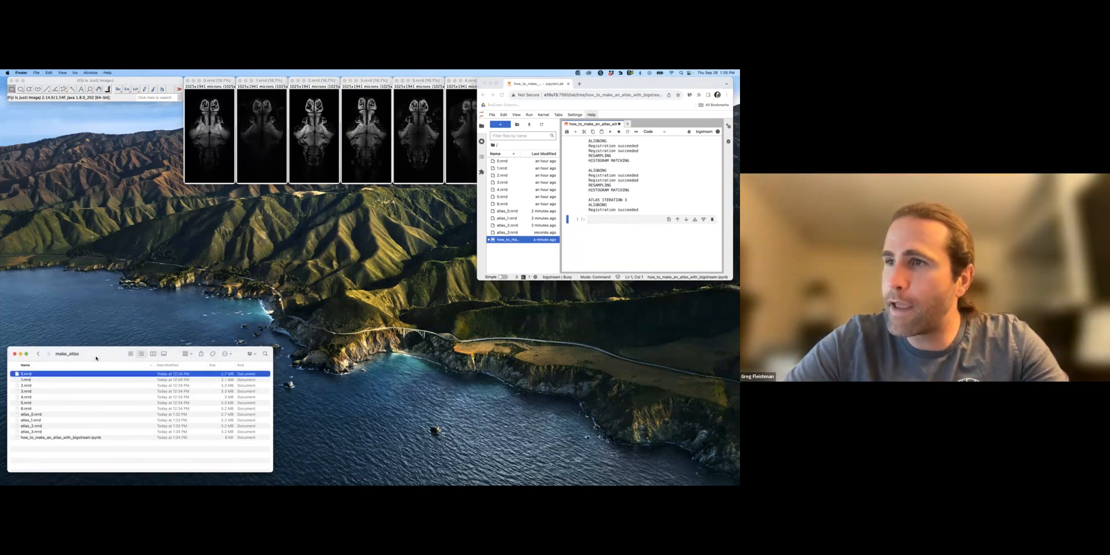
click(32, 415)
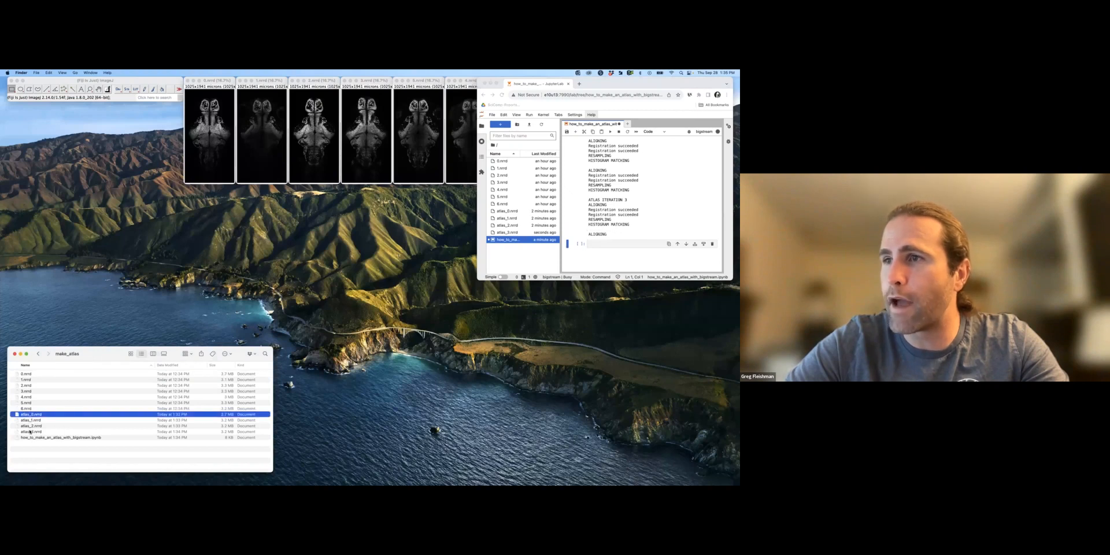
shift+click(31, 426)
drag(16, 414, 67, 98)
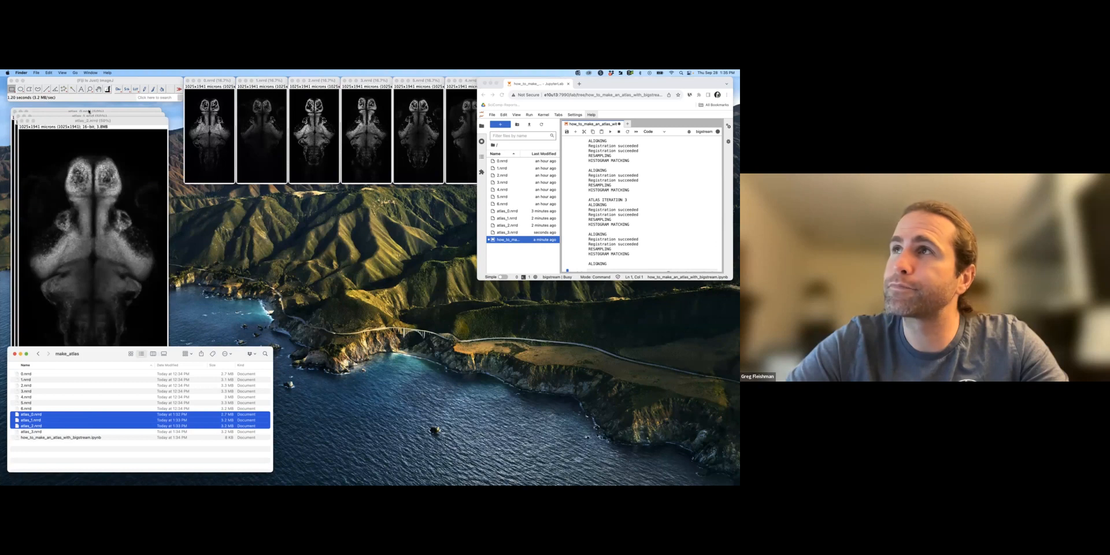
- Arrange the atlas_0, atlas_1 and atlas_2 windows side by side beneath the input images, zoomed out to 25%
drag(89, 110, 259, 187)
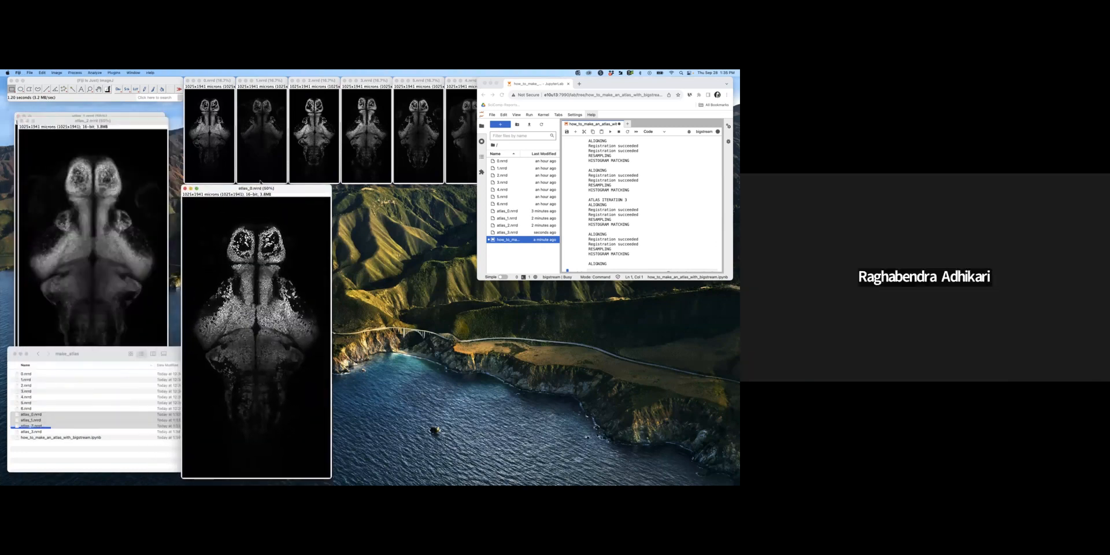
key(minus)
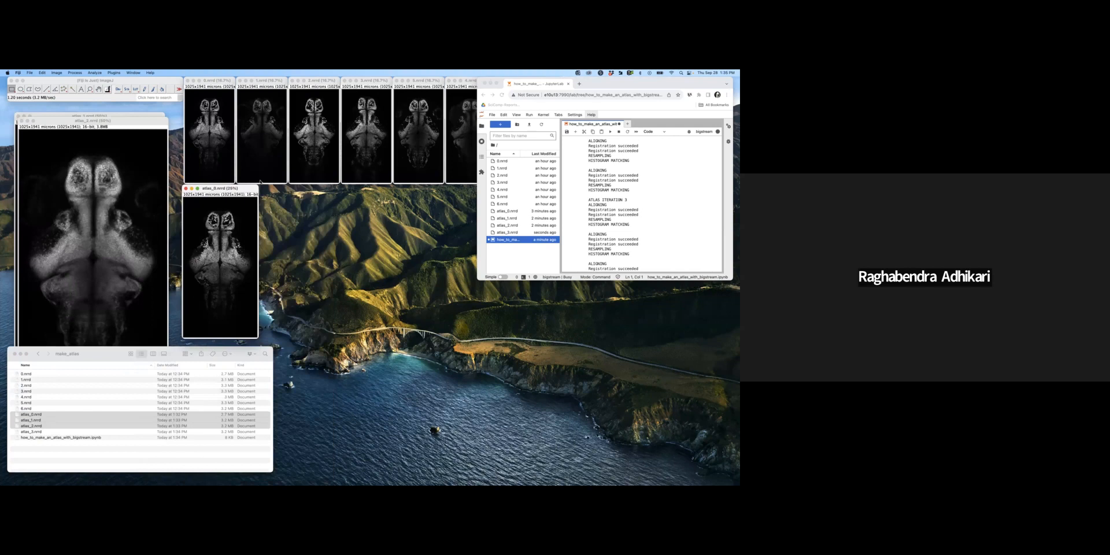
drag(129, 113, 377, 183)
key(minus)
key(minus)
key(minus)
click(118, 121)
drag(117, 121, 435, 189)
key(minus)
key(minus)
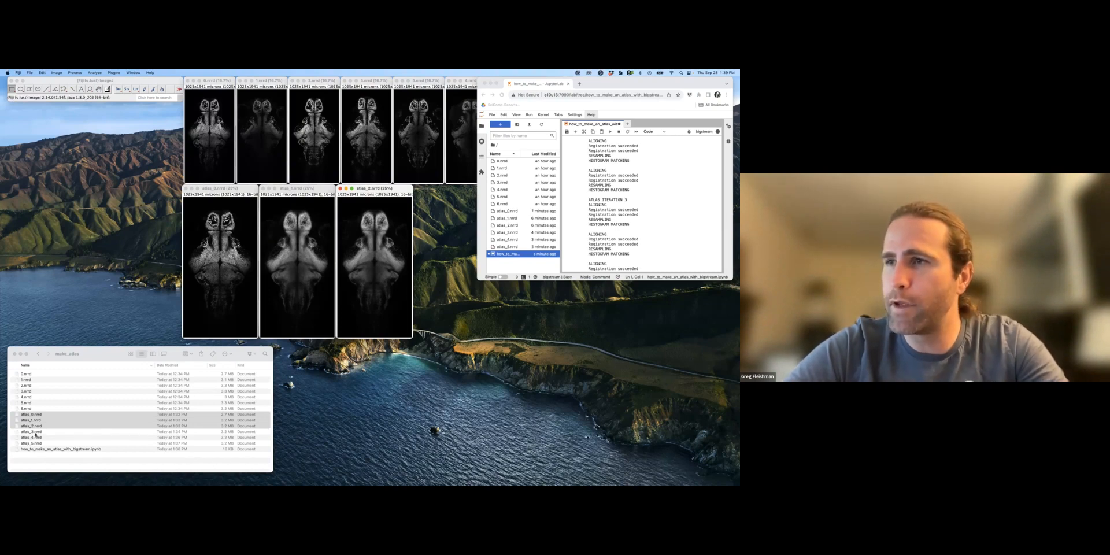
- Merge 0.nrrd as red and atlas_0.nrrd as green into a composite, keeping the source images, inspect the overlay and close it
click(232, 196)
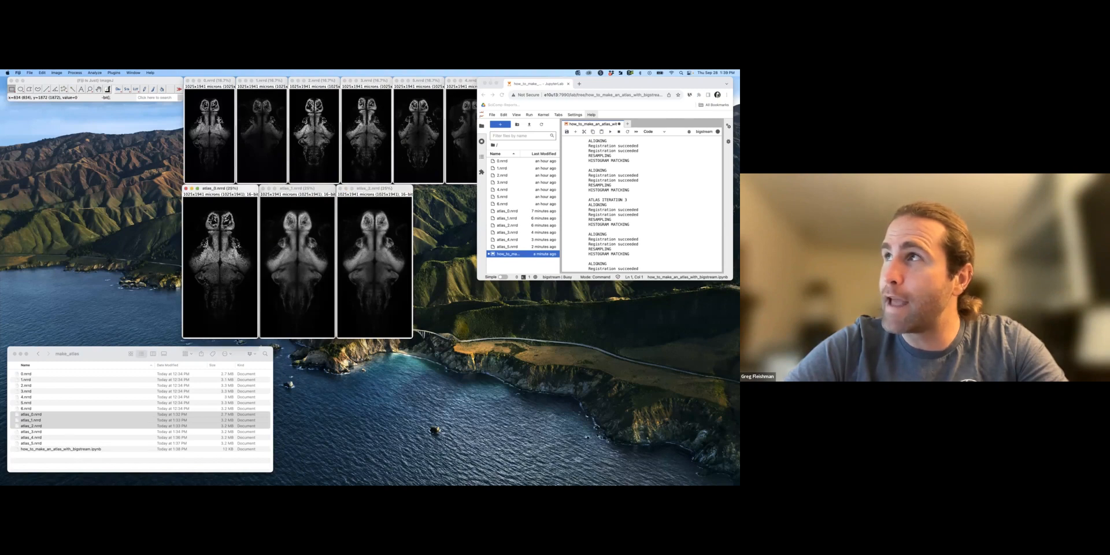
click(200, 144)
click(60, 80)
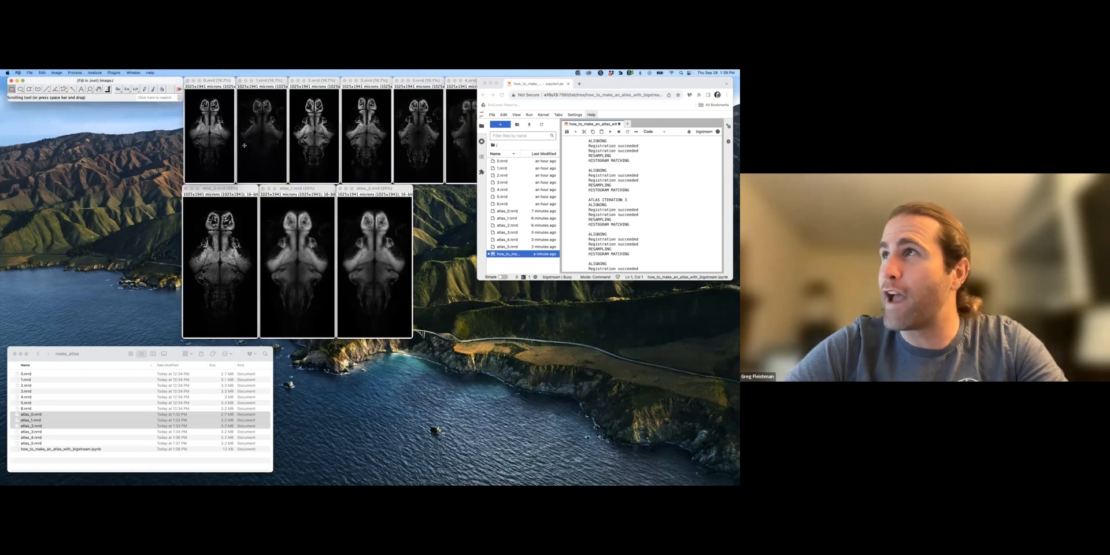
click(57, 72)
mouse_move(64, 110)
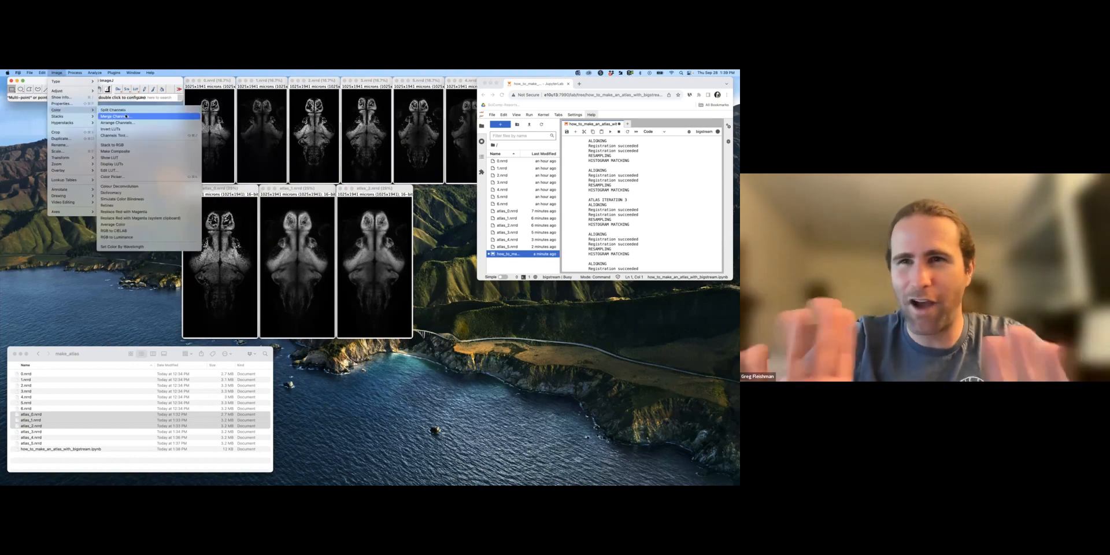
click(126, 116)
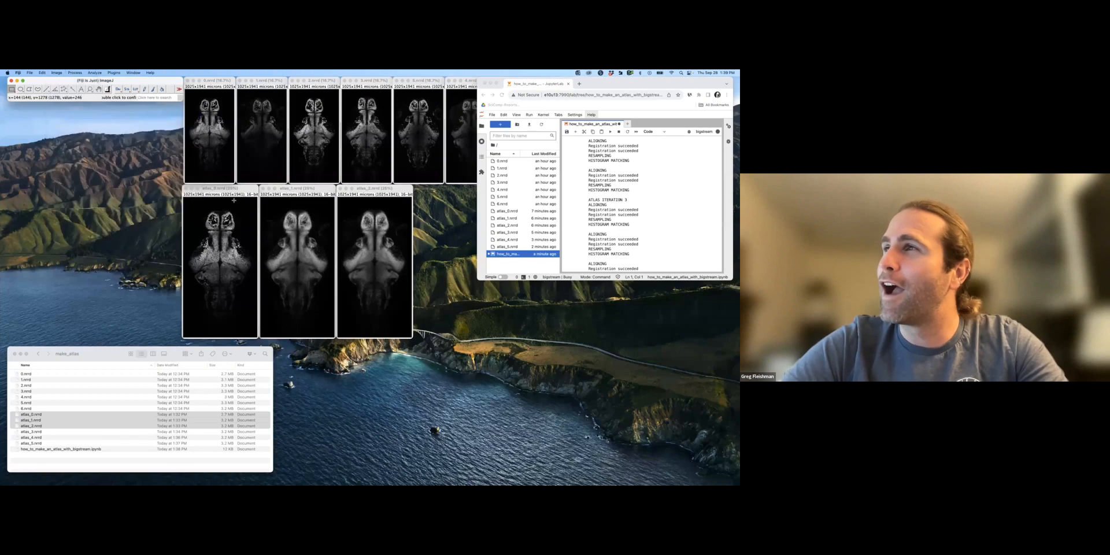
click(378, 170)
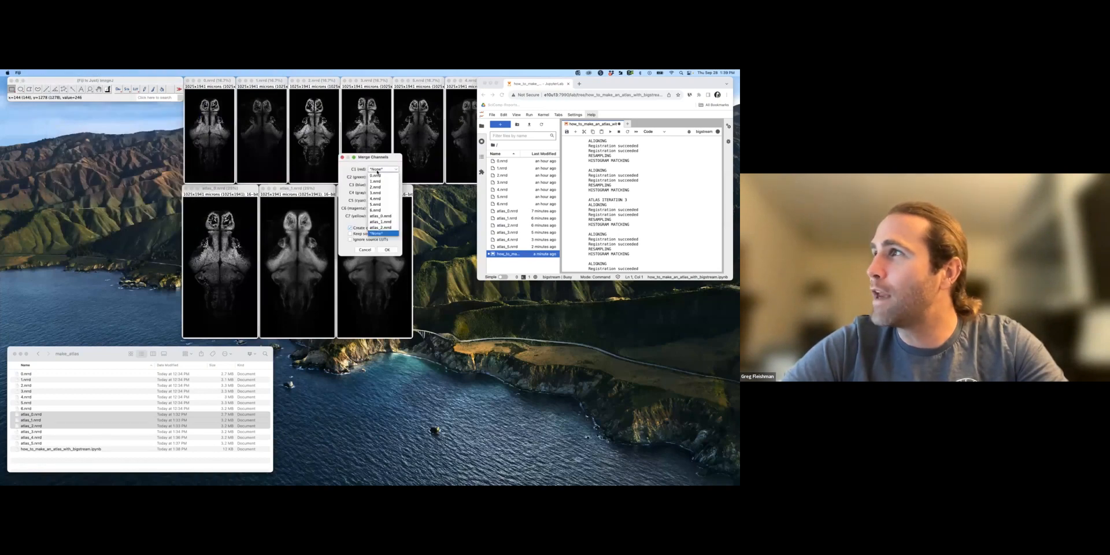
click(383, 176)
click(380, 177)
click(377, 223)
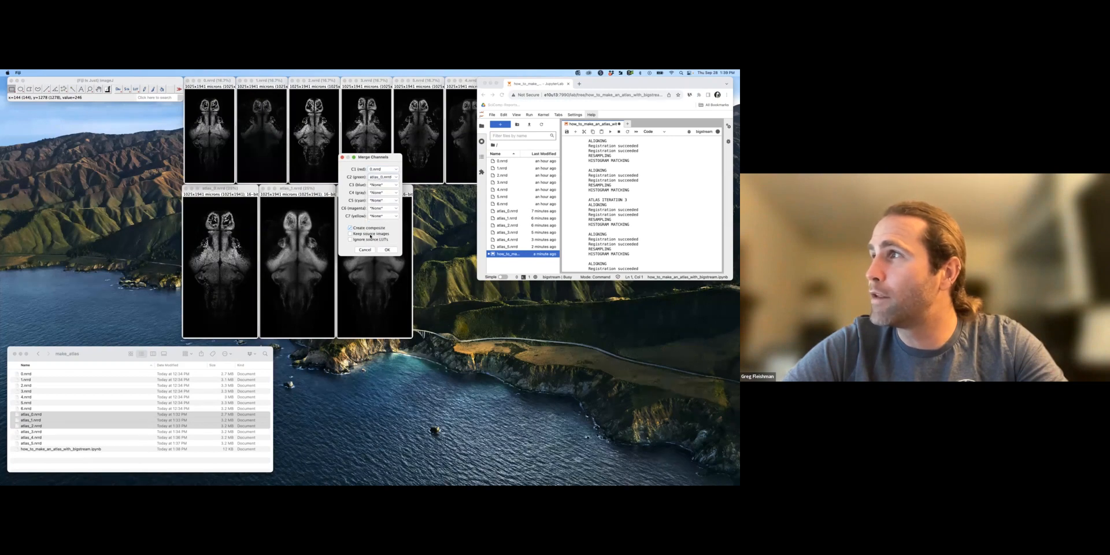
click(387, 250)
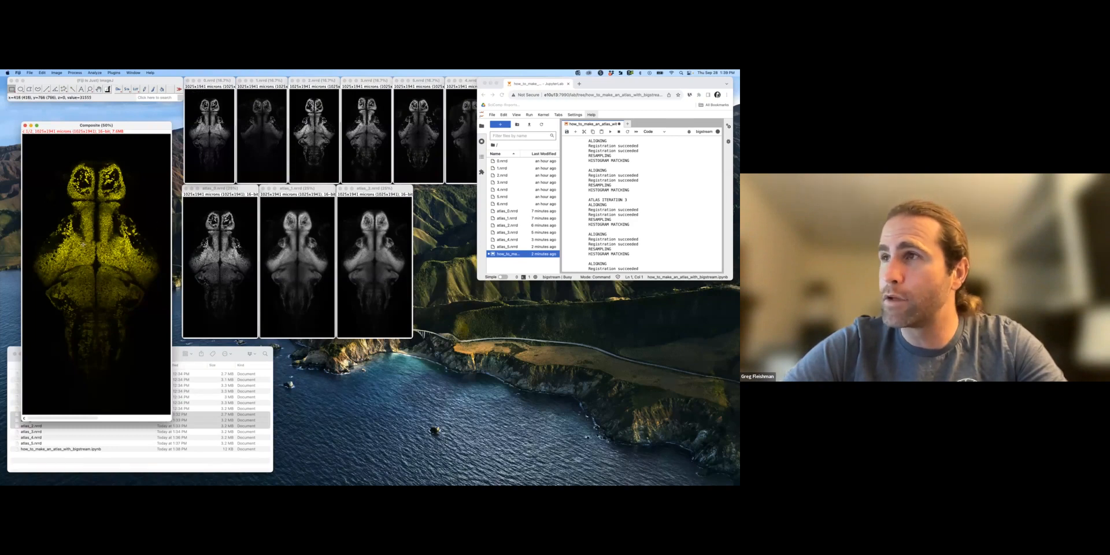
click(24, 126)
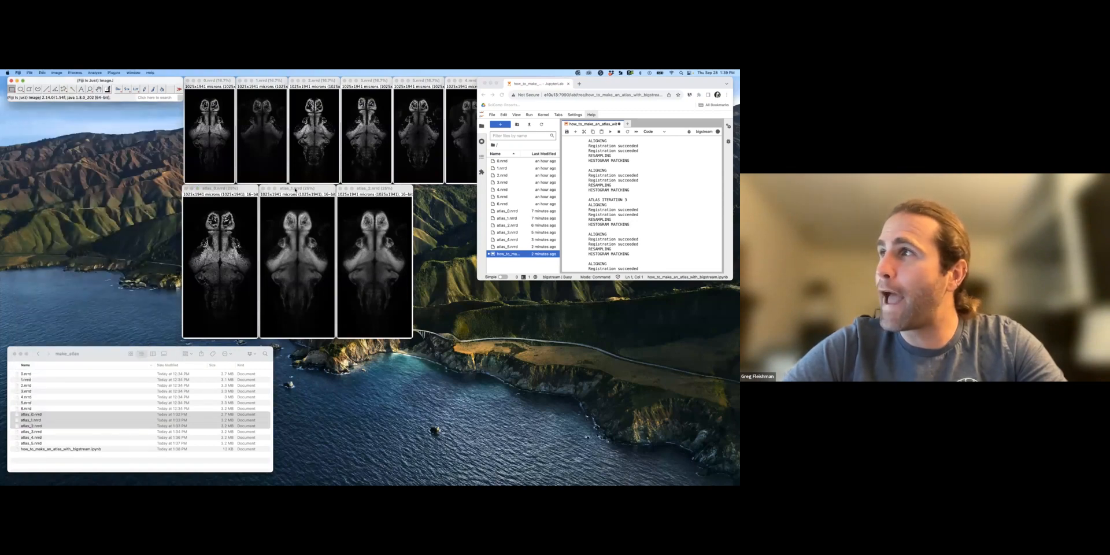
- Compare the atlas_1 image with the atlas_0 image beside it
click(295, 193)
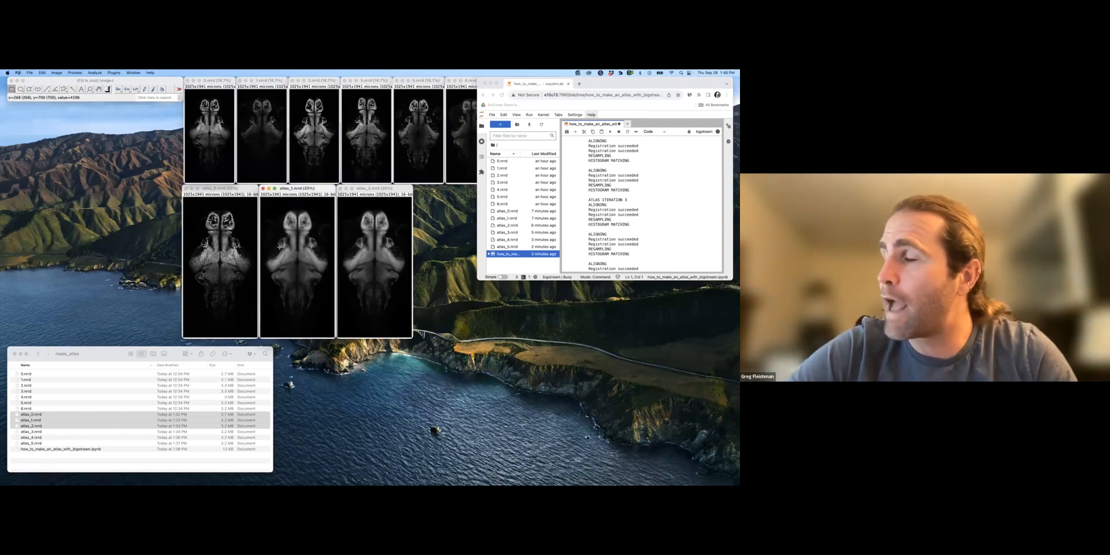
click(242, 251)
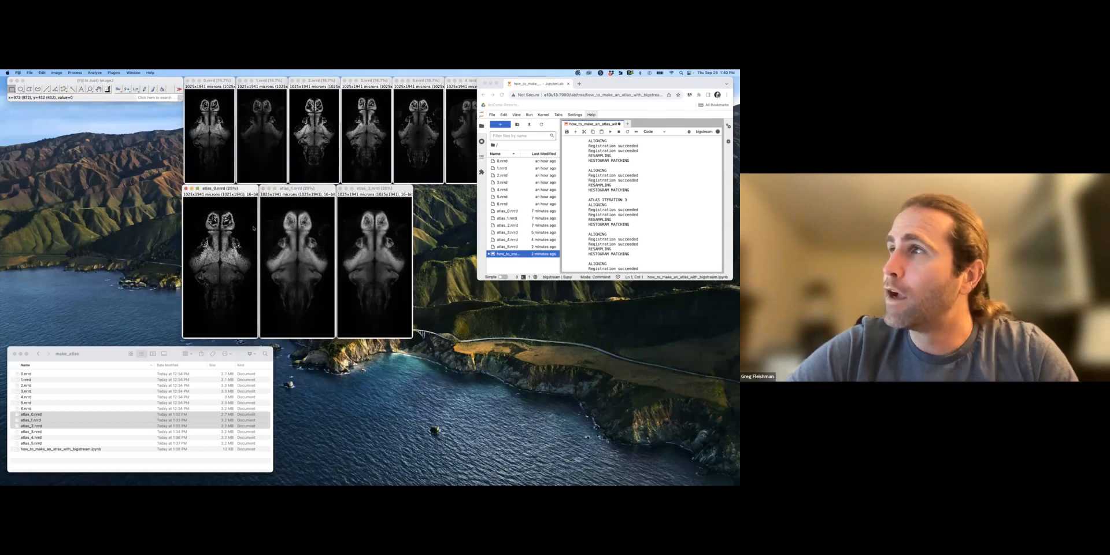
click(287, 236)
click(215, 263)
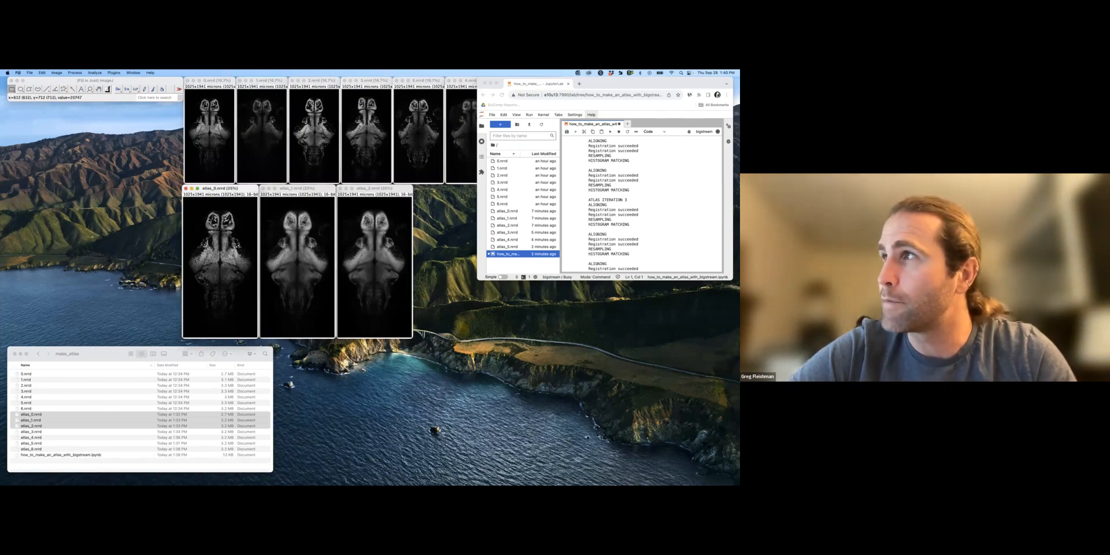
- Move the atlas_1 window aside and enlarge it to 50% for inspection, and return it to its place between atlas_0 and atlas_2 at 25%
drag(296, 189, 78, 115)
key(plus)
key(plus)
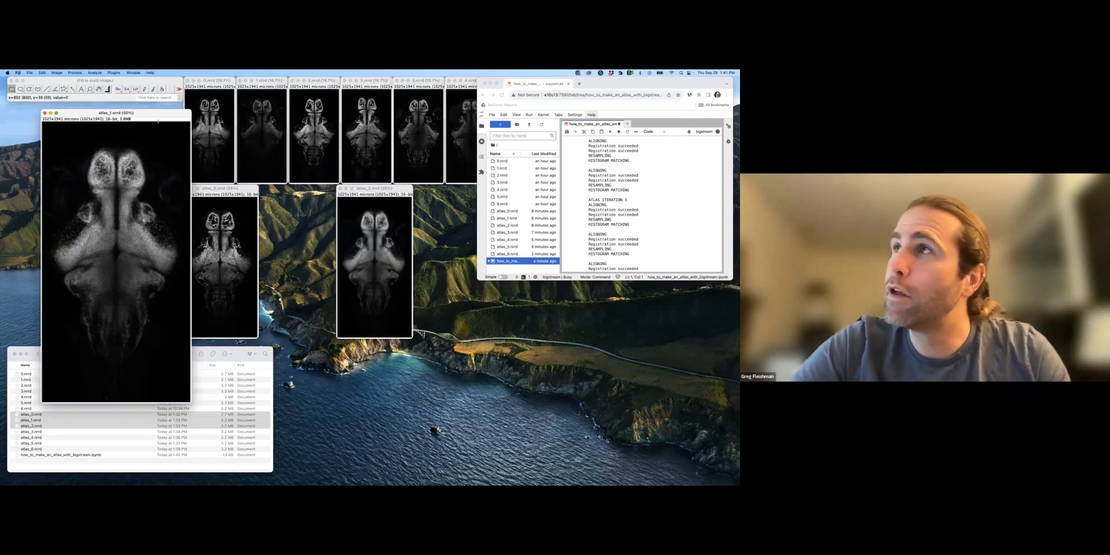
drag(152, 113, 373, 187)
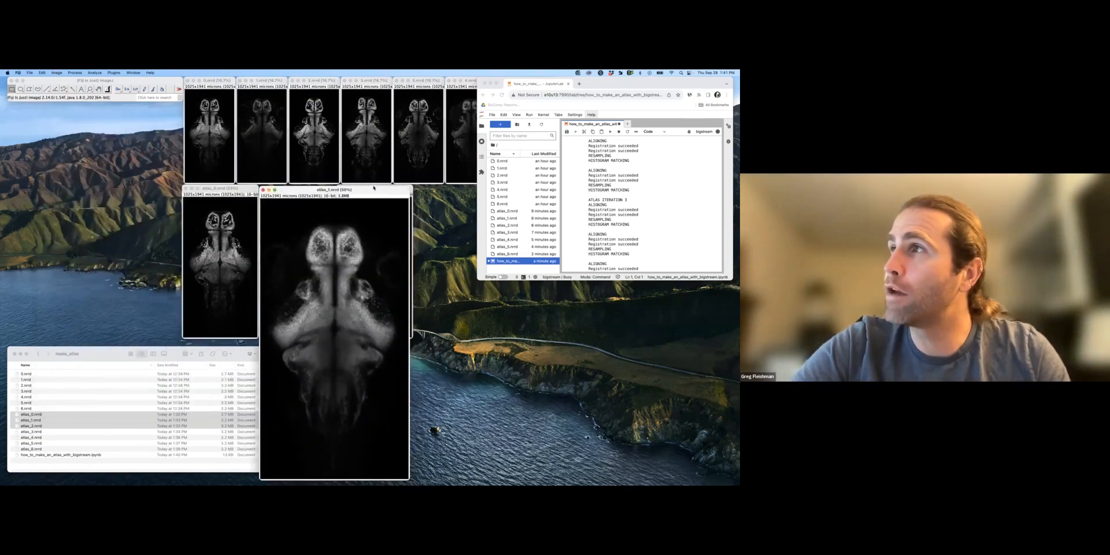
key(minus)
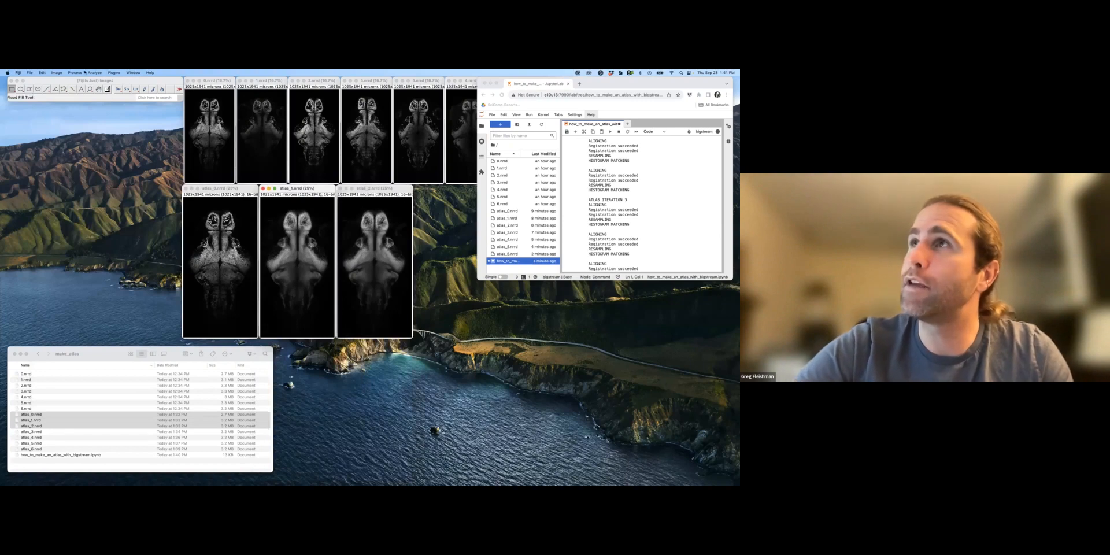
- Merge atlas_0.nrrd as red and atlas_1.nrrd as green into a composite, keeping the source images, inspect the differences and close it
click(56, 73)
mouse_move(58, 110)
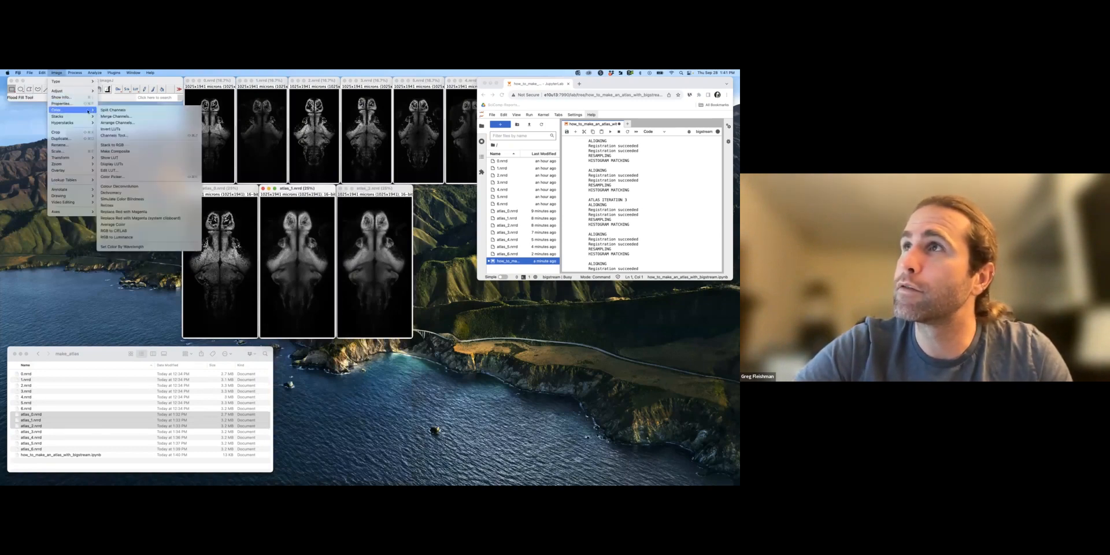
click(125, 116)
click(374, 169)
click(380, 216)
click(375, 178)
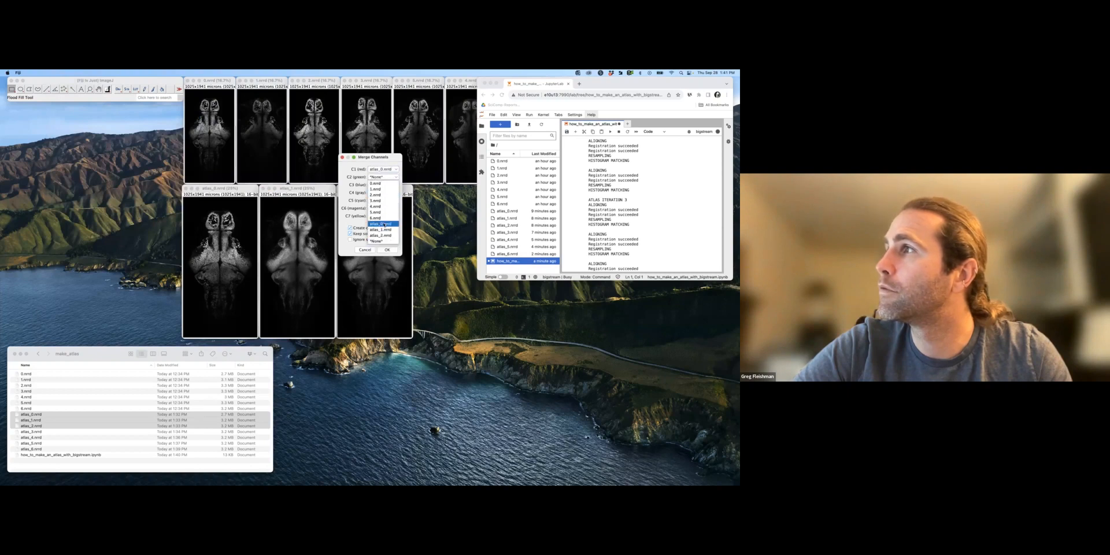
click(382, 229)
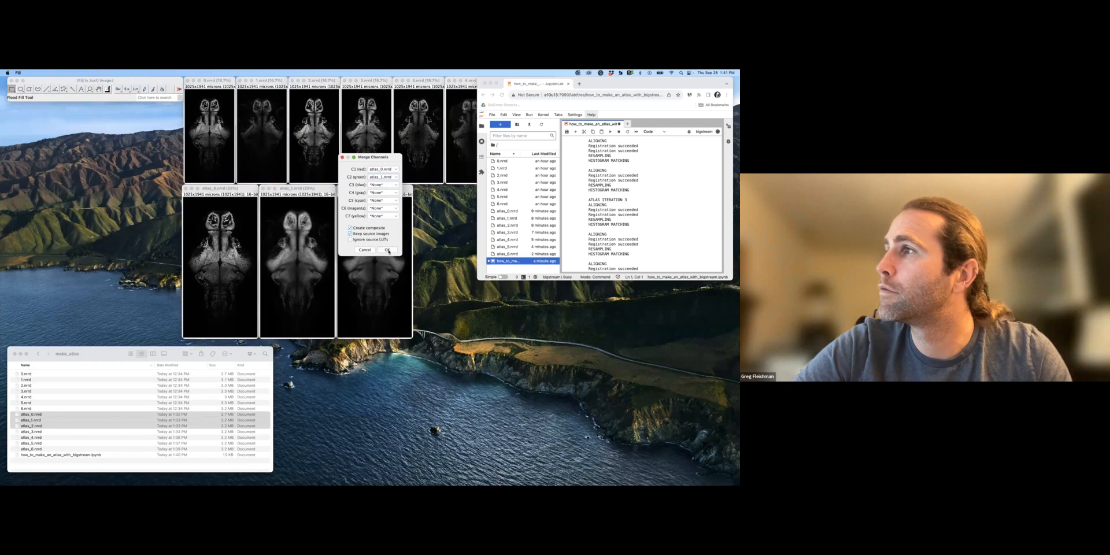
click(387, 250)
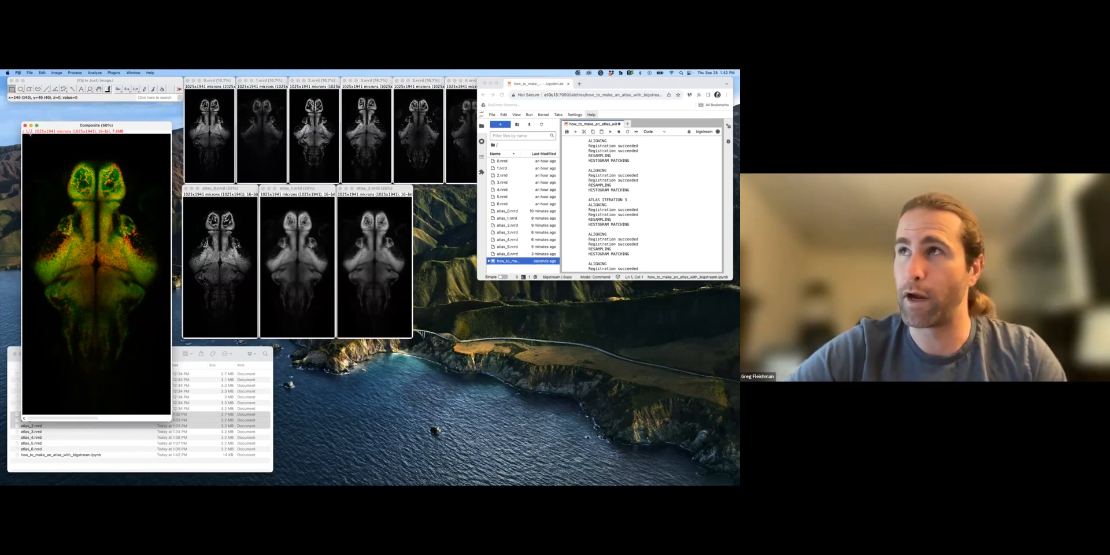
click(25, 126)
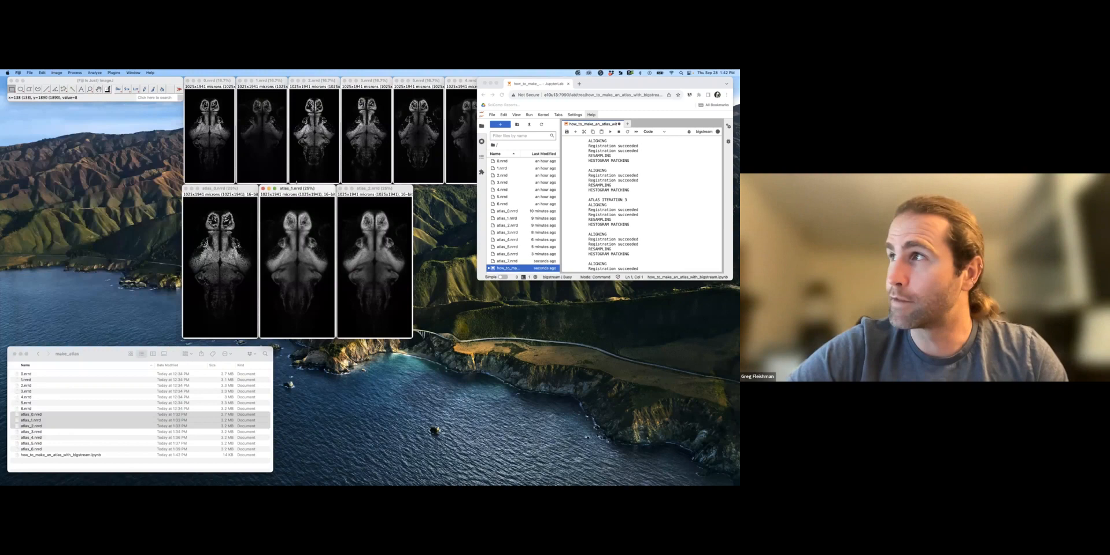
- Merge atlas_1.nrrd as red and atlas_2.nrrd as green into a composite, keeping the source images, inspect the overlay and close it
click(57, 72)
mouse_move(59, 114)
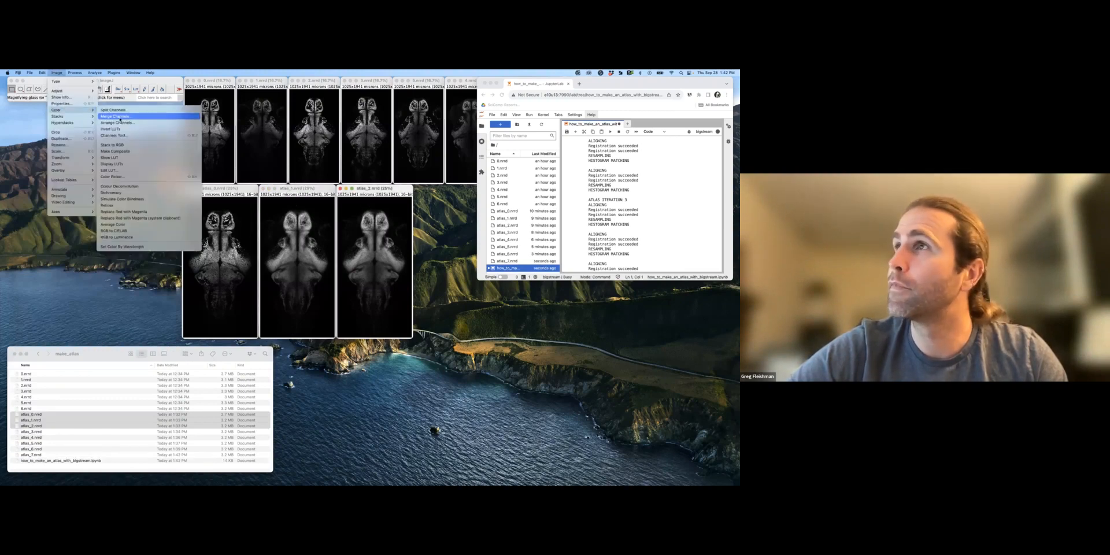
click(120, 118)
click(376, 170)
click(376, 179)
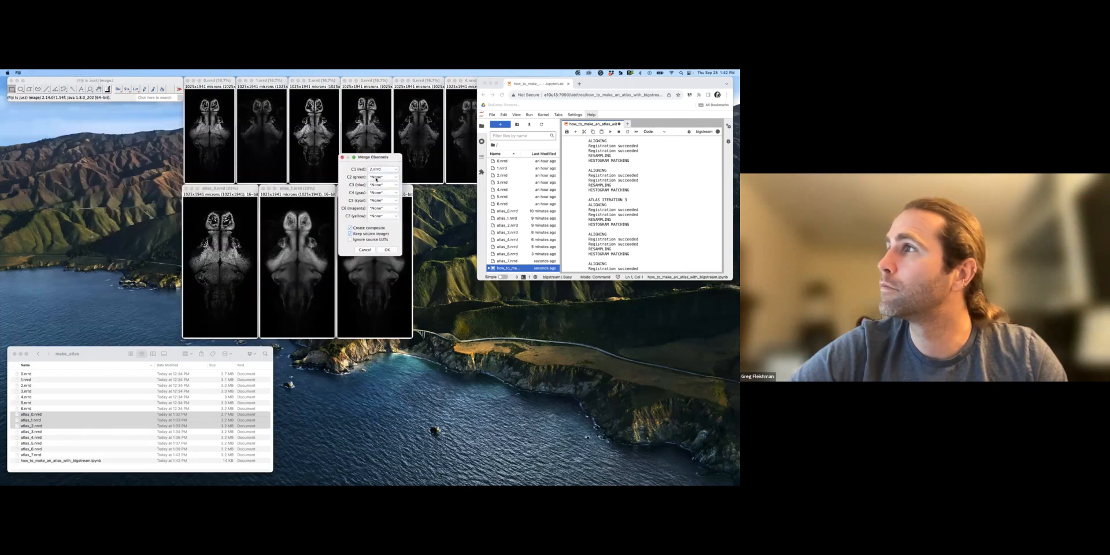
click(377, 169)
click(376, 181)
click(377, 177)
click(377, 229)
click(376, 170)
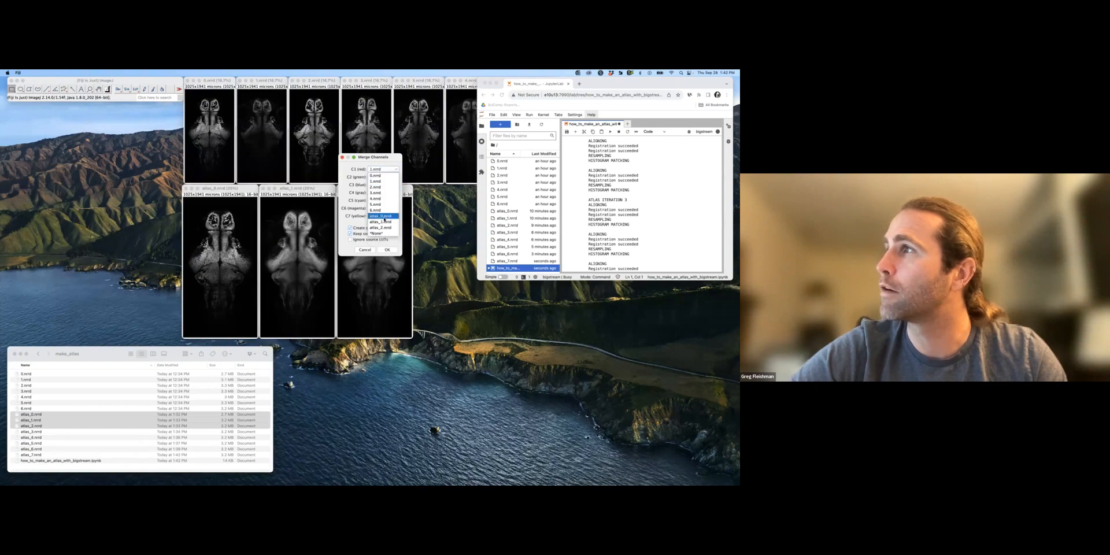
click(379, 222)
click(380, 178)
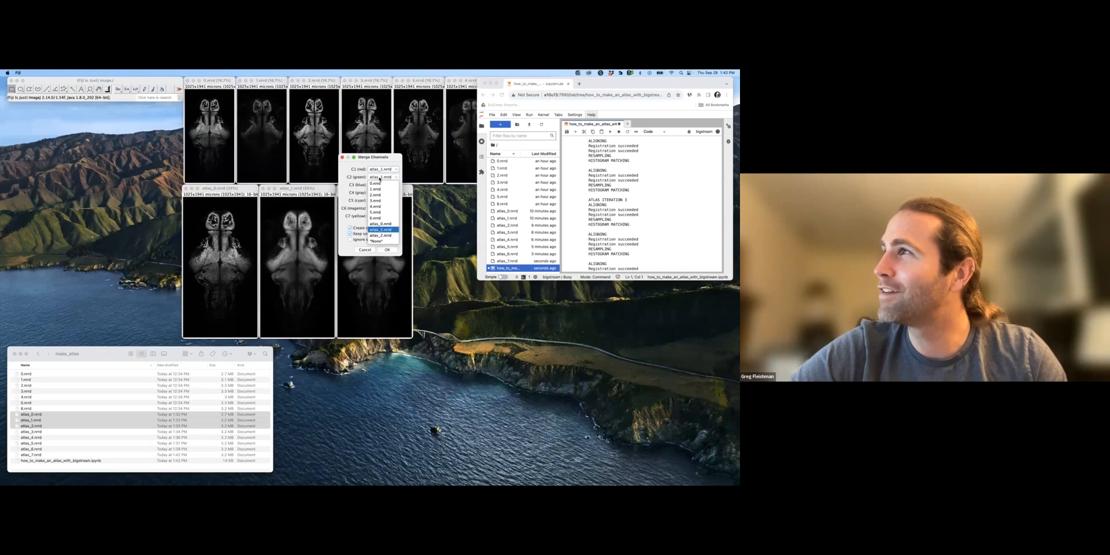
click(381, 236)
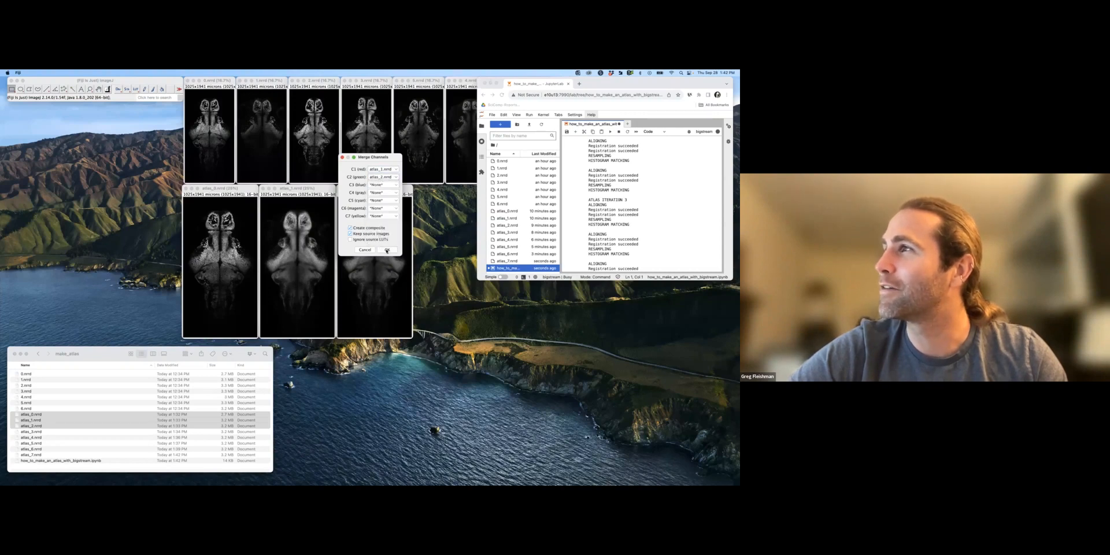
click(387, 251)
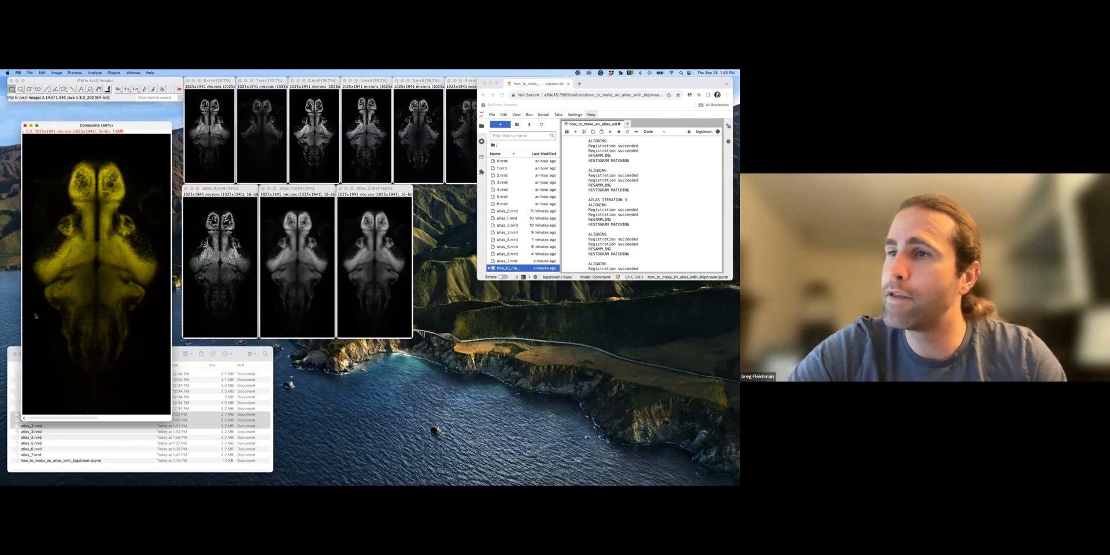
click(25, 126)
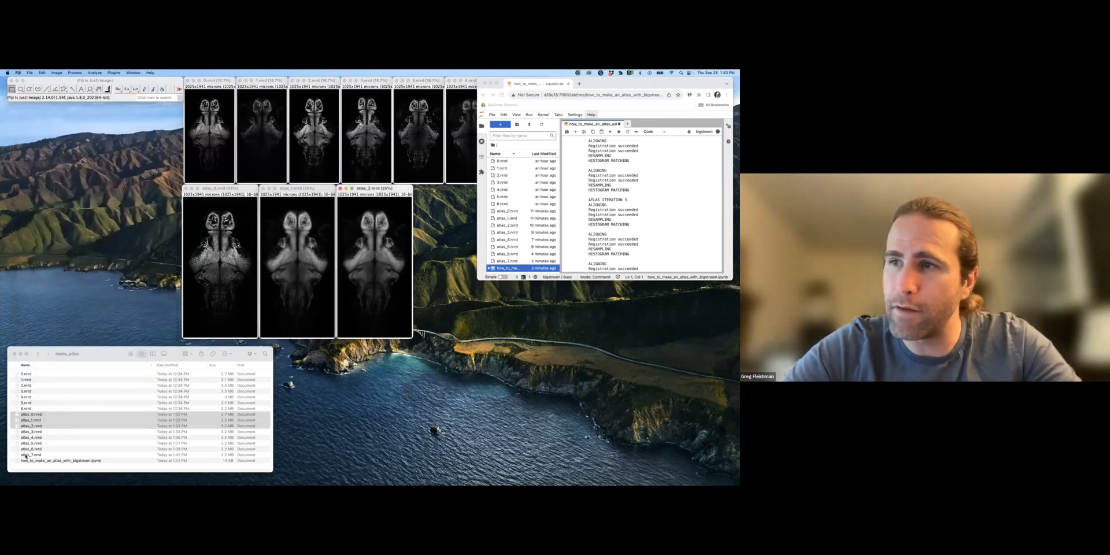
- Open atlas_7.nrrd from the make_atlas folder in Fiji
click(25, 455)
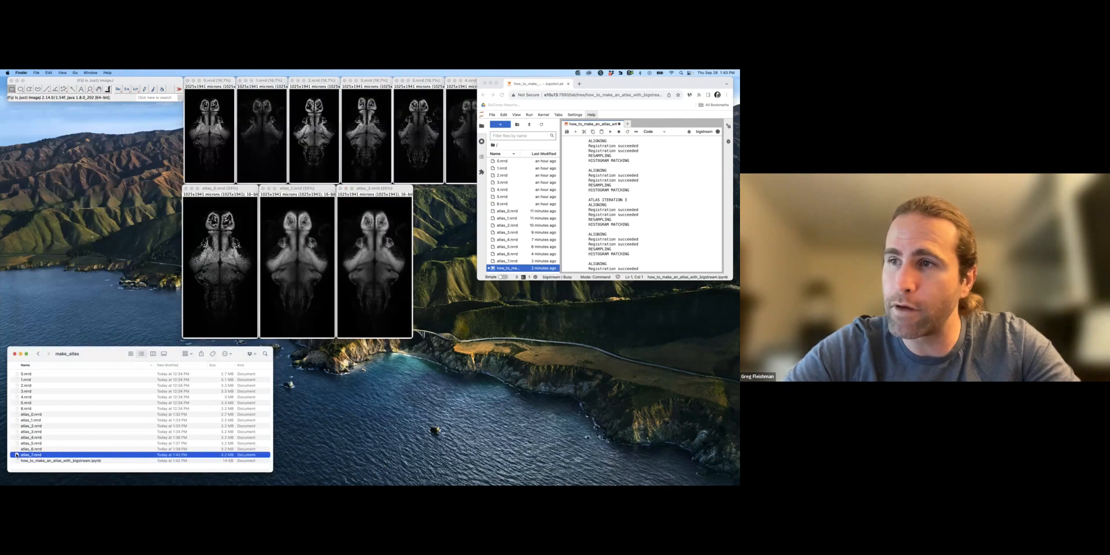
drag(16, 455, 98, 97)
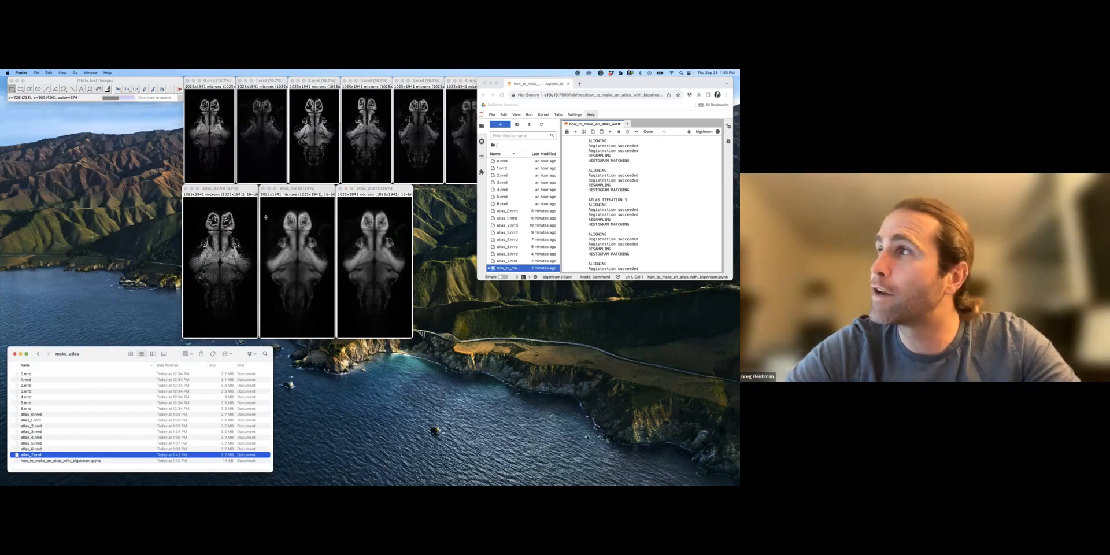
click(58, 96)
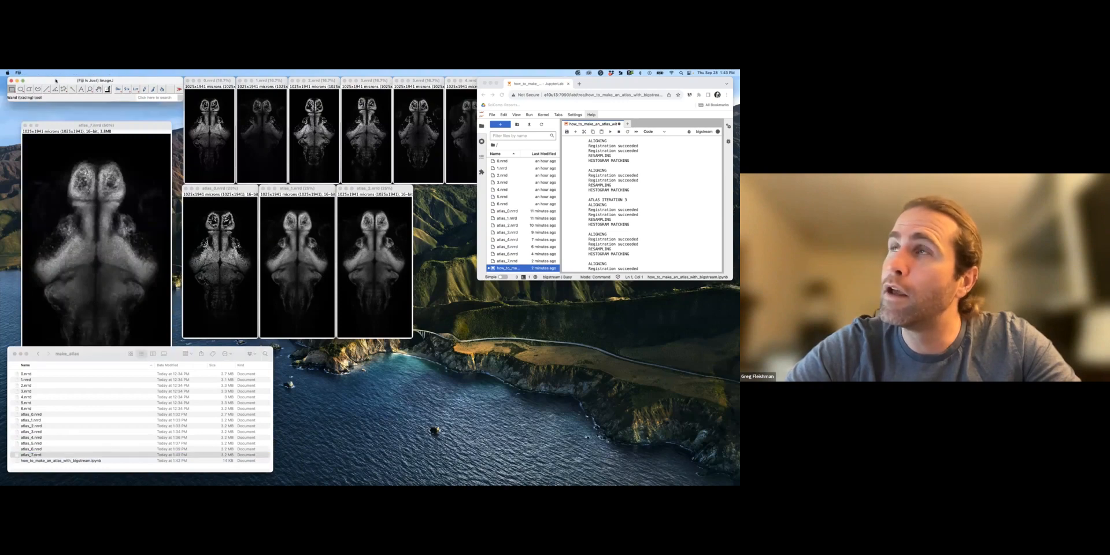
- Merge atlas_1.nrrd as red and atlas_7.nrrd as green into a composite, keeping the source images, and examine their overlap
click(56, 72)
mouse_move(55, 109)
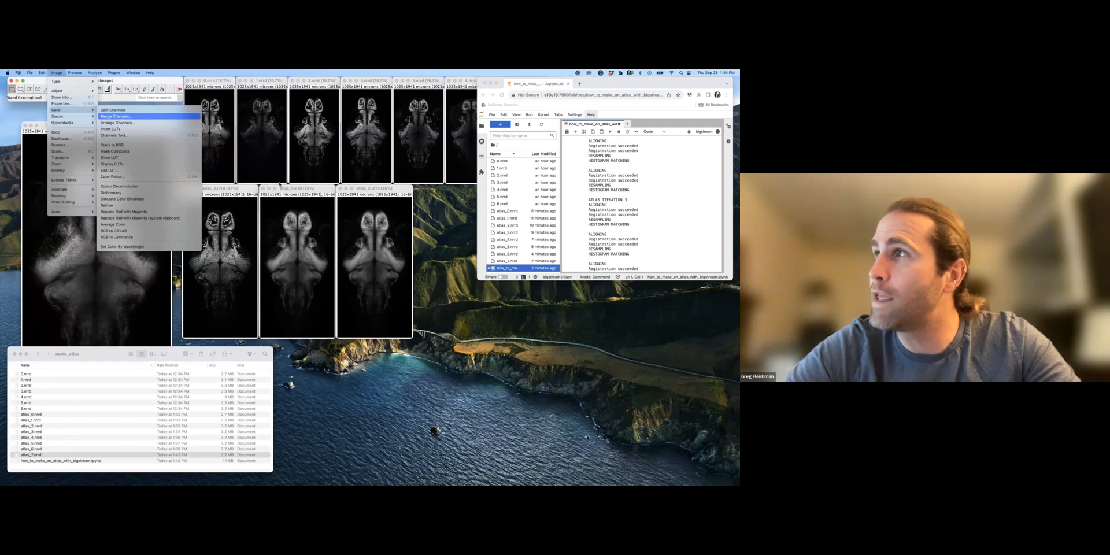
click(130, 117)
click(374, 169)
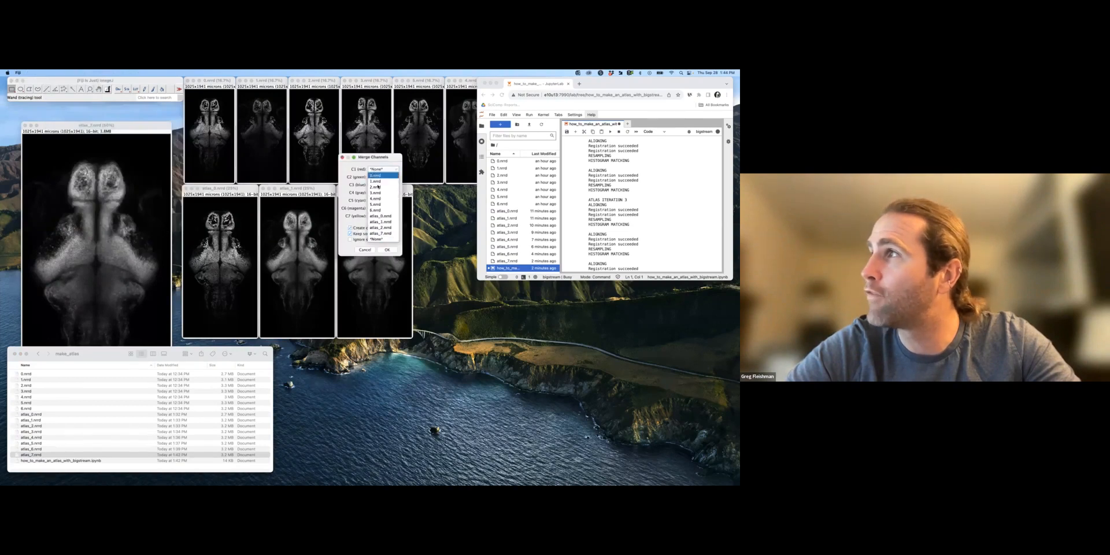
click(381, 221)
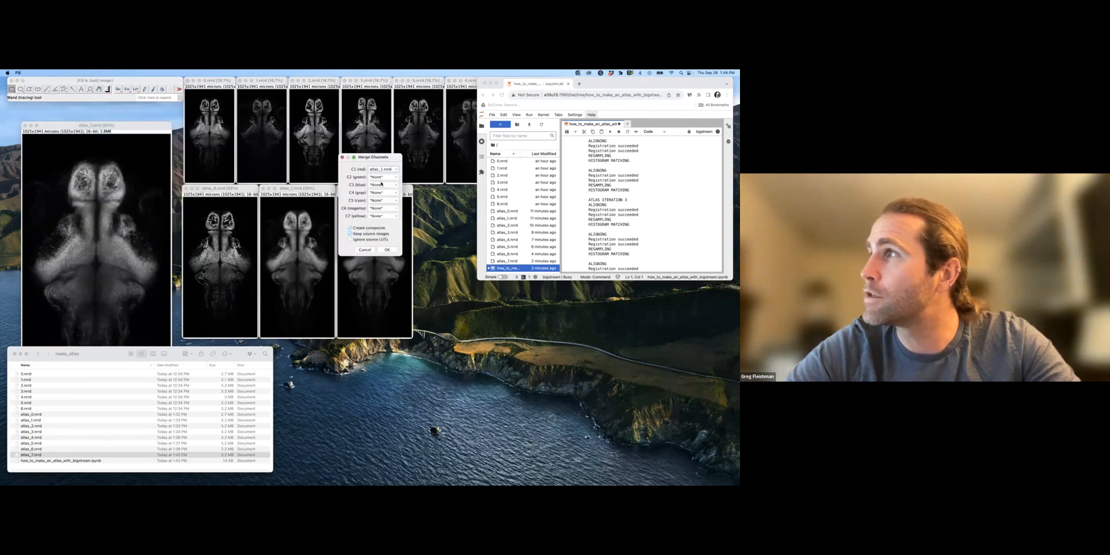
click(381, 177)
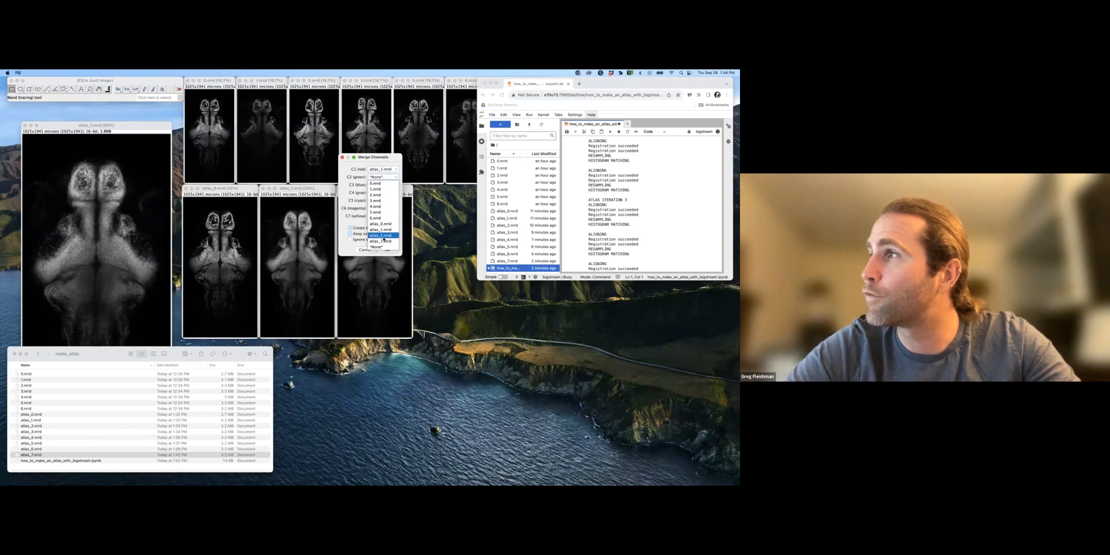
click(382, 241)
click(388, 250)
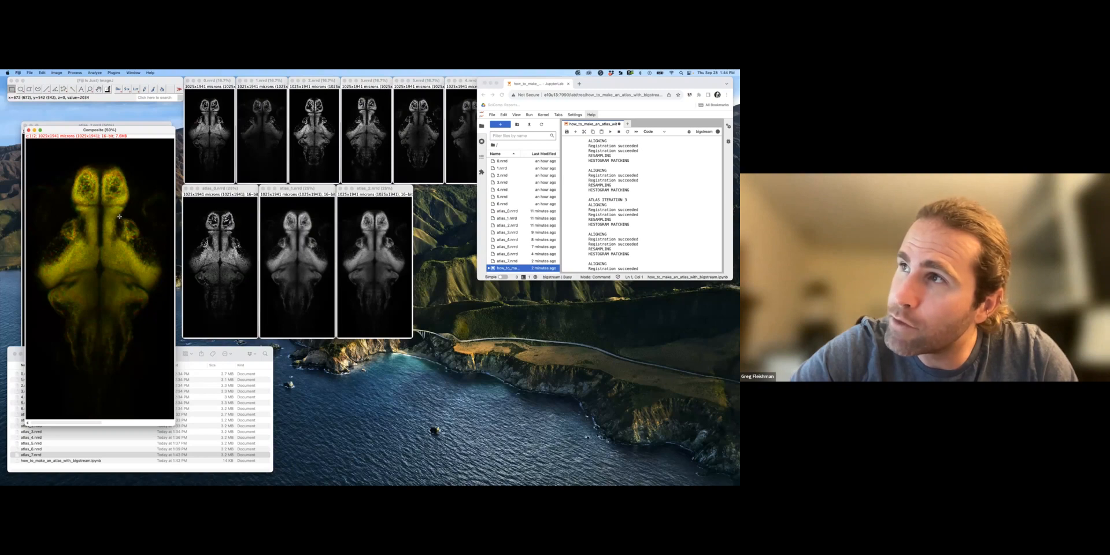
drag(120, 215, 144, 242)
click(140, 226)
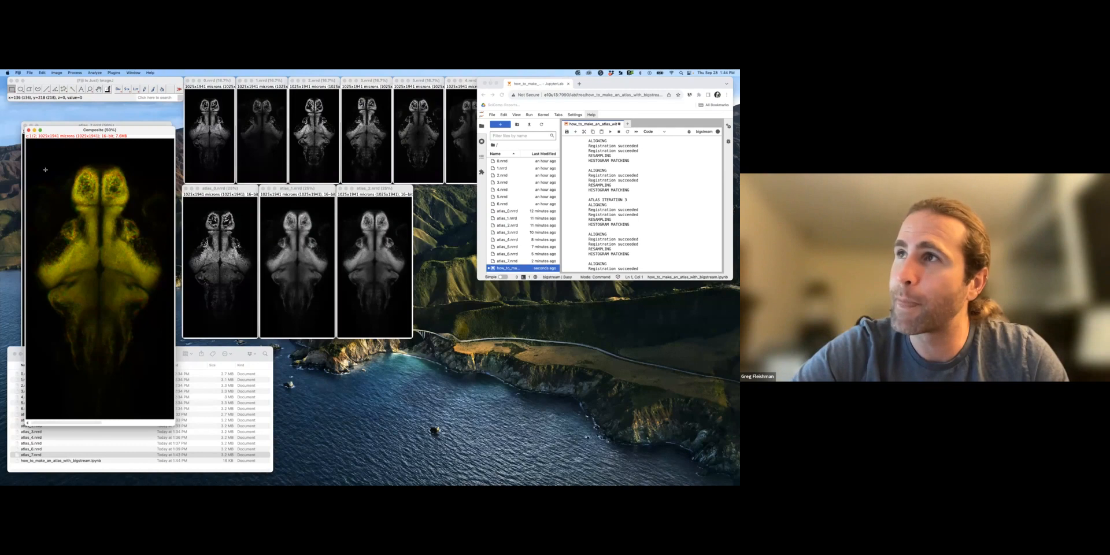
- Close the composite of atlas_1.nrrd and atlas_7.nrrd and reposition the atlas_7.nrrd image window
click(28, 130)
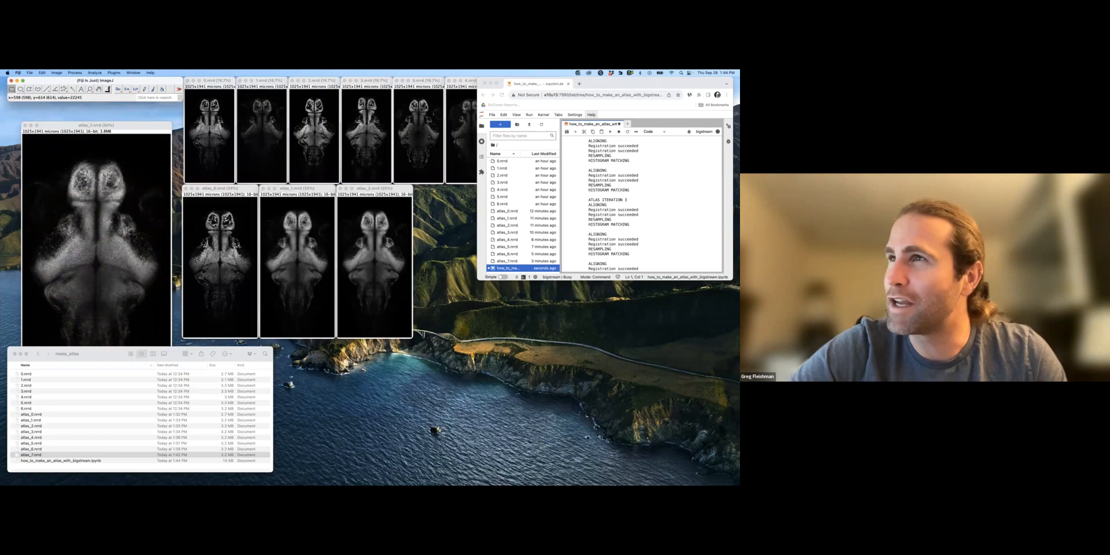
click(122, 125)
drag(111, 124, 134, 110)
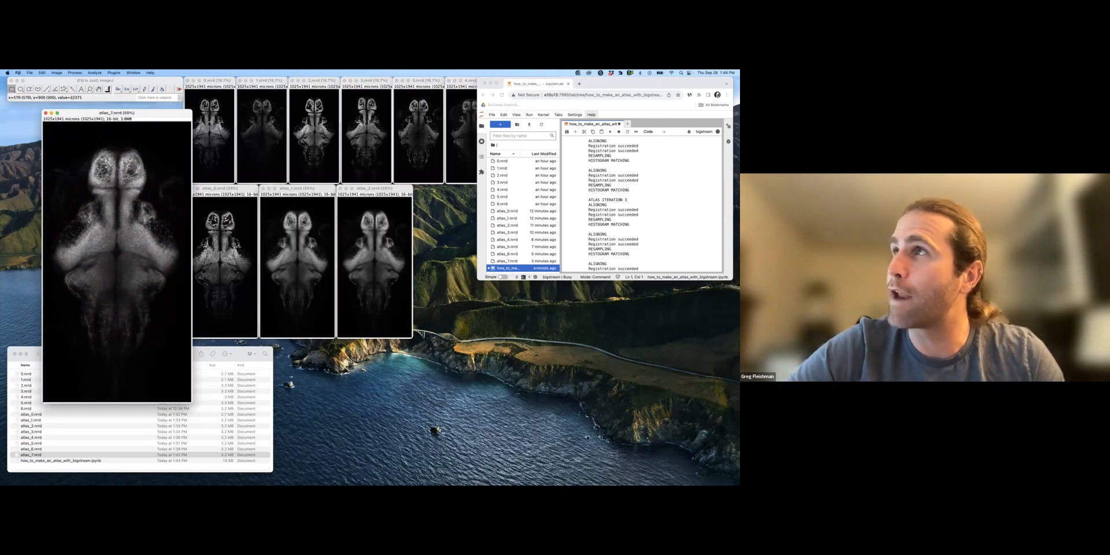
- Go through the individual input images in turn and compare them with atlas_7.nrrd
click(211, 122)
click(262, 122)
click(314, 123)
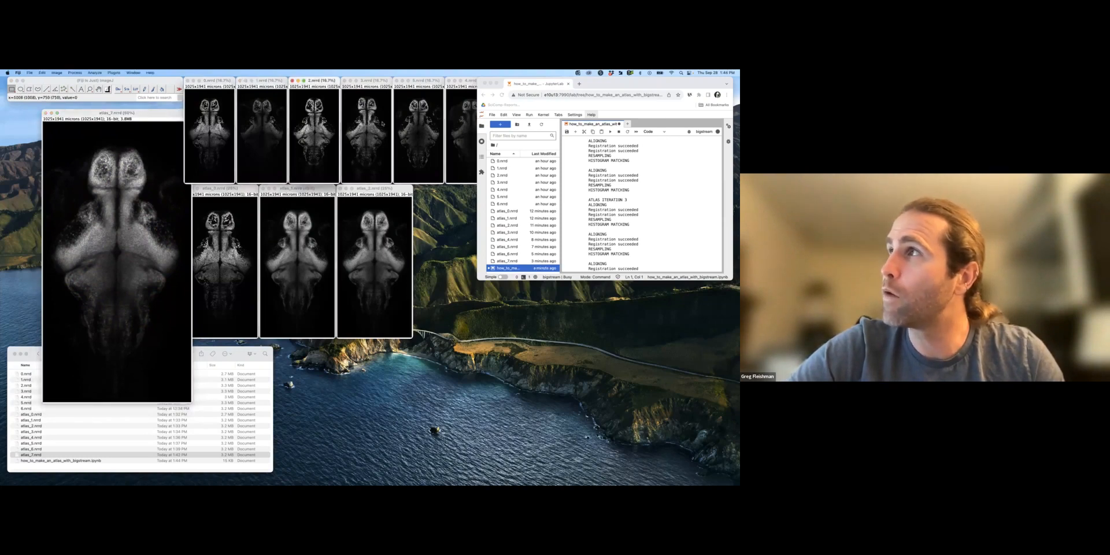
click(366, 83)
click(418, 84)
click(466, 83)
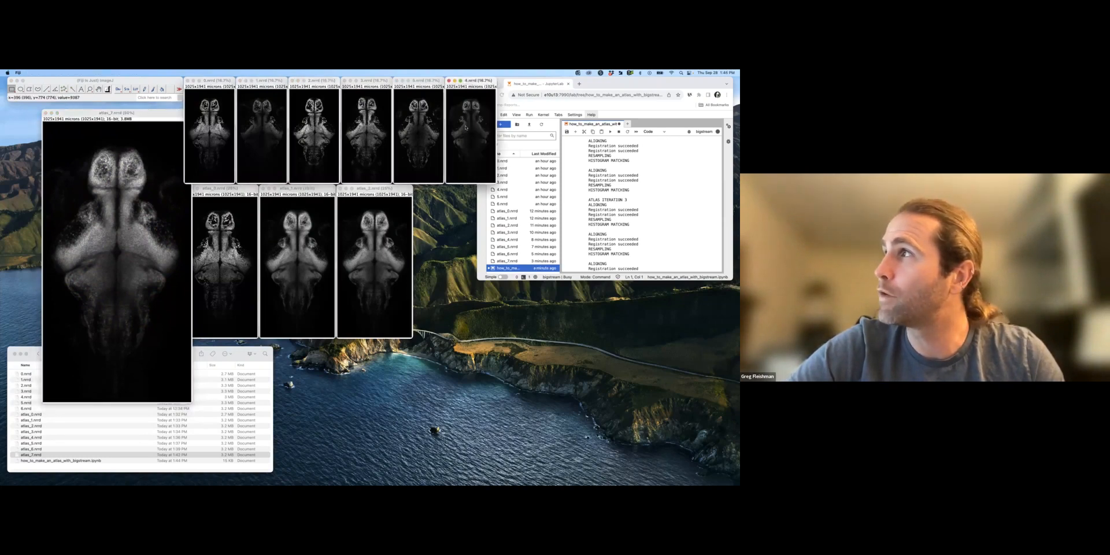
click(138, 115)
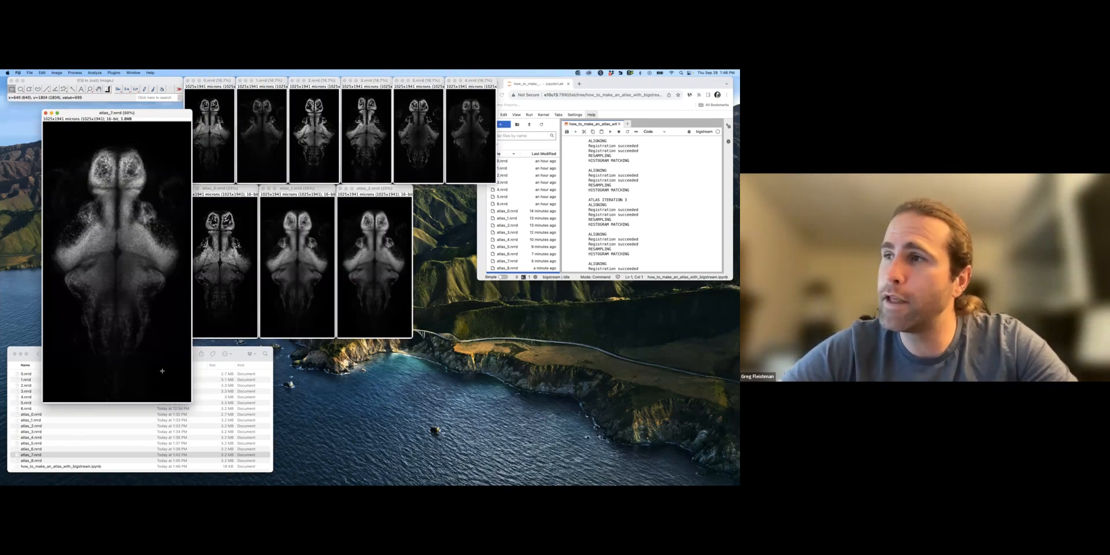
- Review the notebook's image-loading cell and the alignment function that follows it
scroll(649, 198, up, 15)
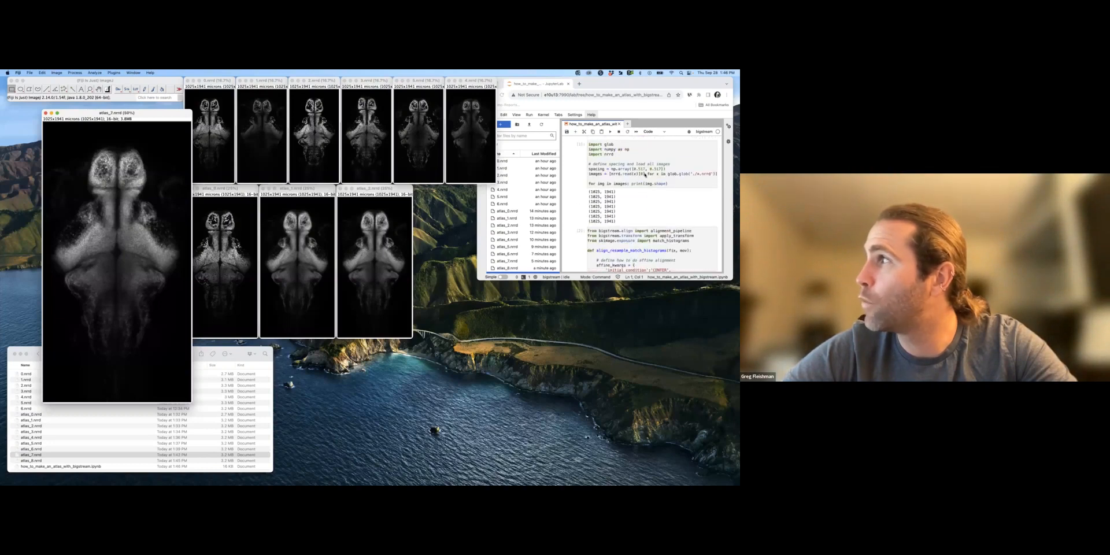
click(645, 175)
click(676, 180)
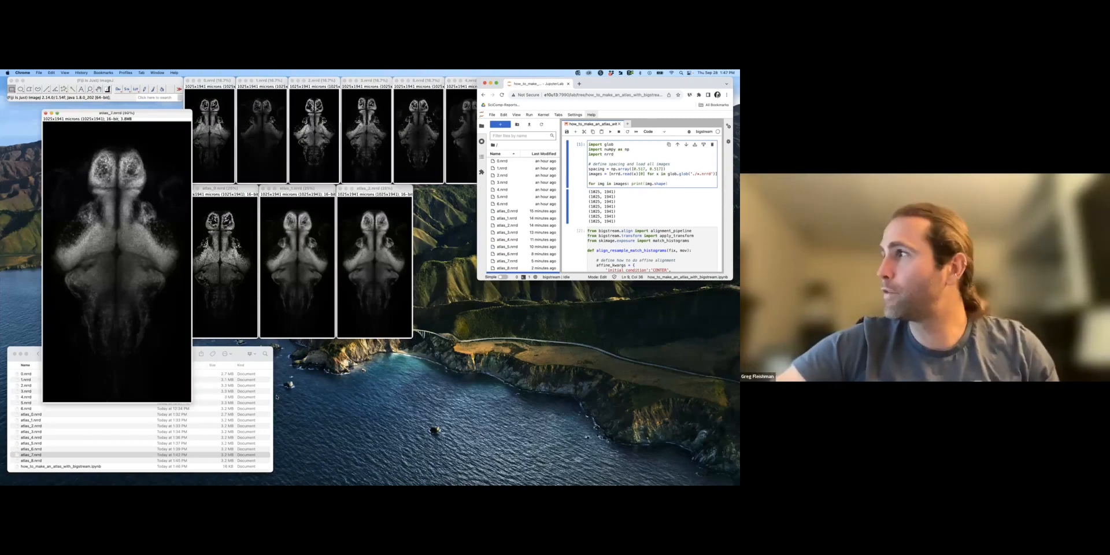
scroll(641, 213, down, 5)
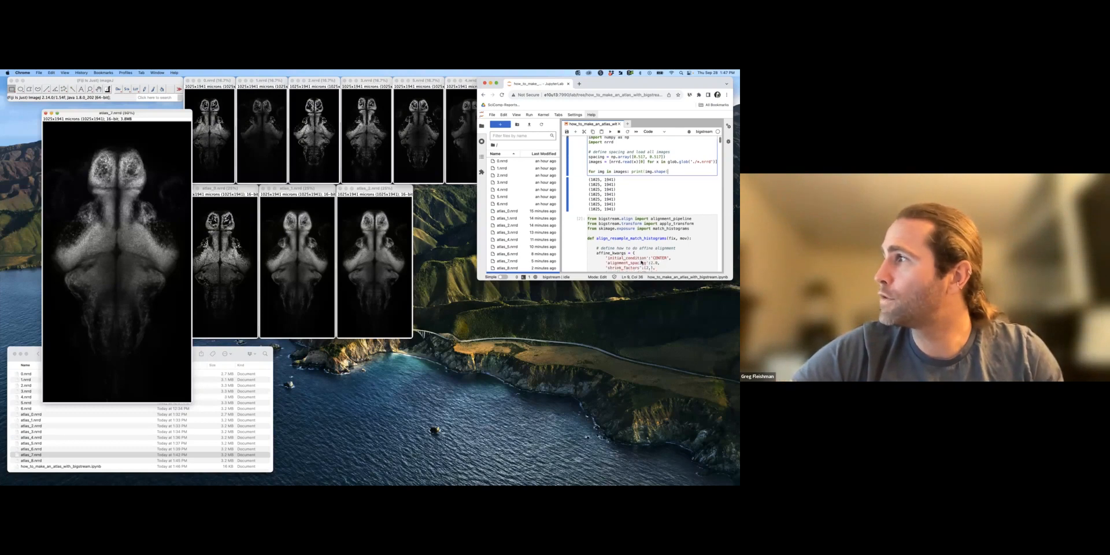
scroll(642, 212, down, 3)
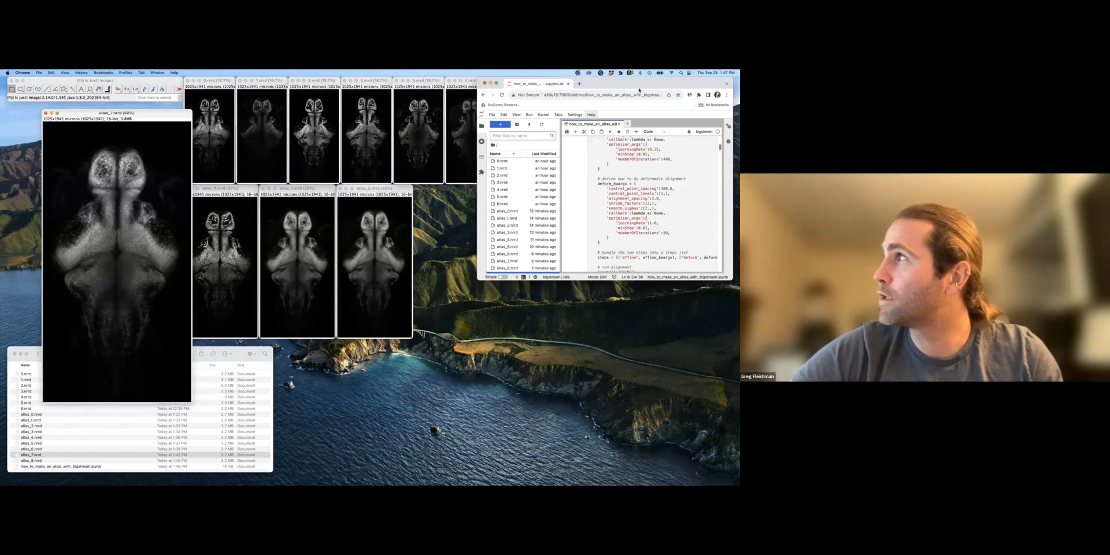
- Move and enlarge the notebook's browser window to show the affine and deformable alignment settings together
drag(636, 83, 263, 98)
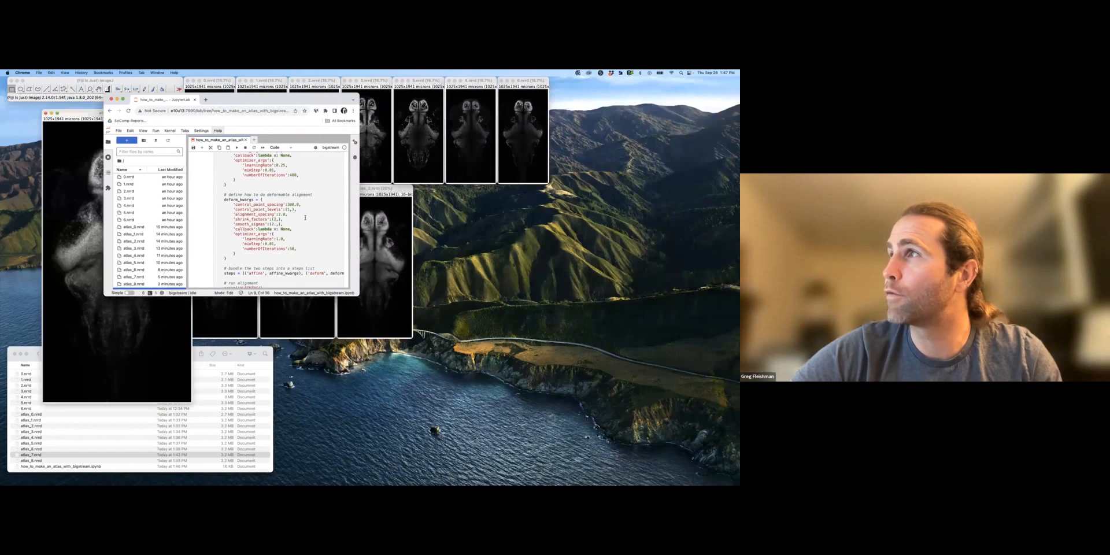
drag(358, 296, 554, 388)
scroll(290, 293, up, 5)
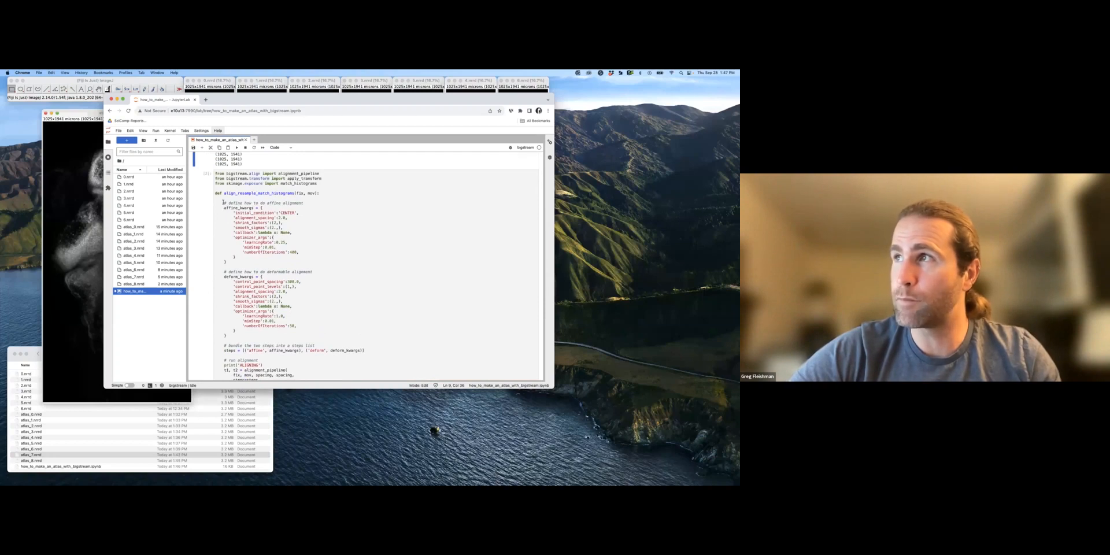
click(224, 203)
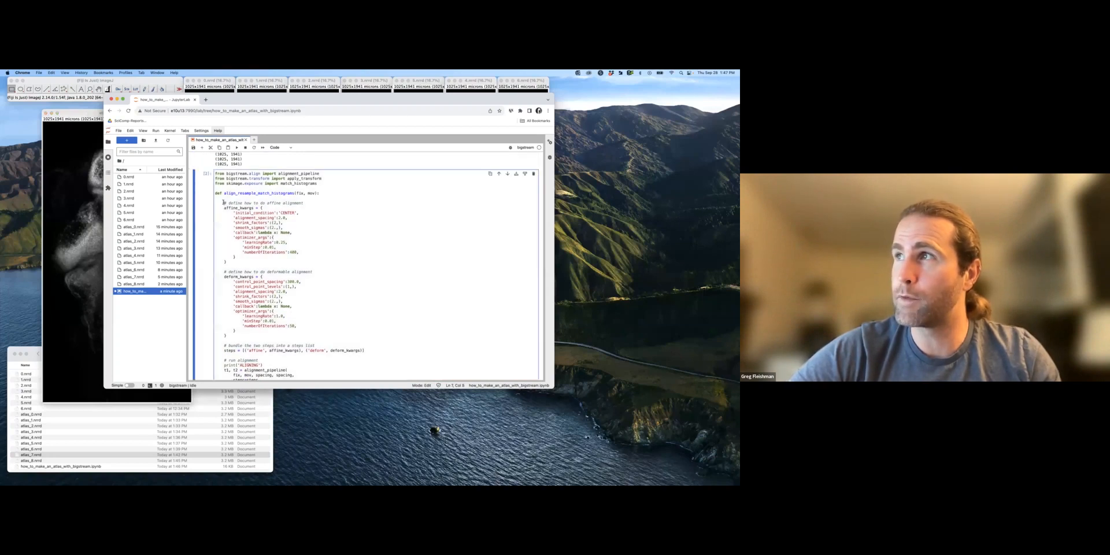
click(223, 271)
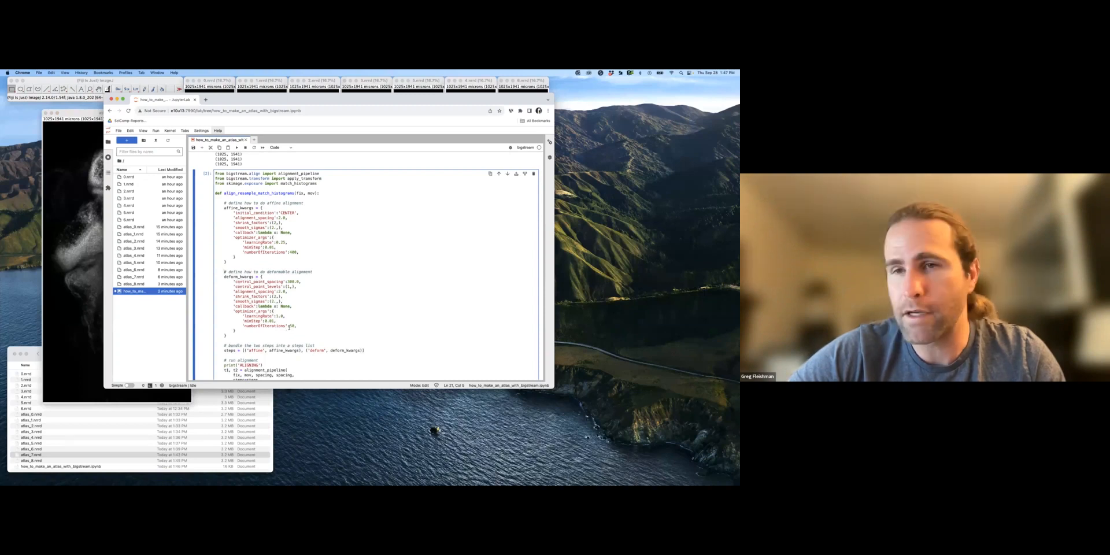
- Magnify atlas_7.nrrd in Fiji to 200% to examine the fine detail around the midline, and return to the 50% full view
click(90, 283)
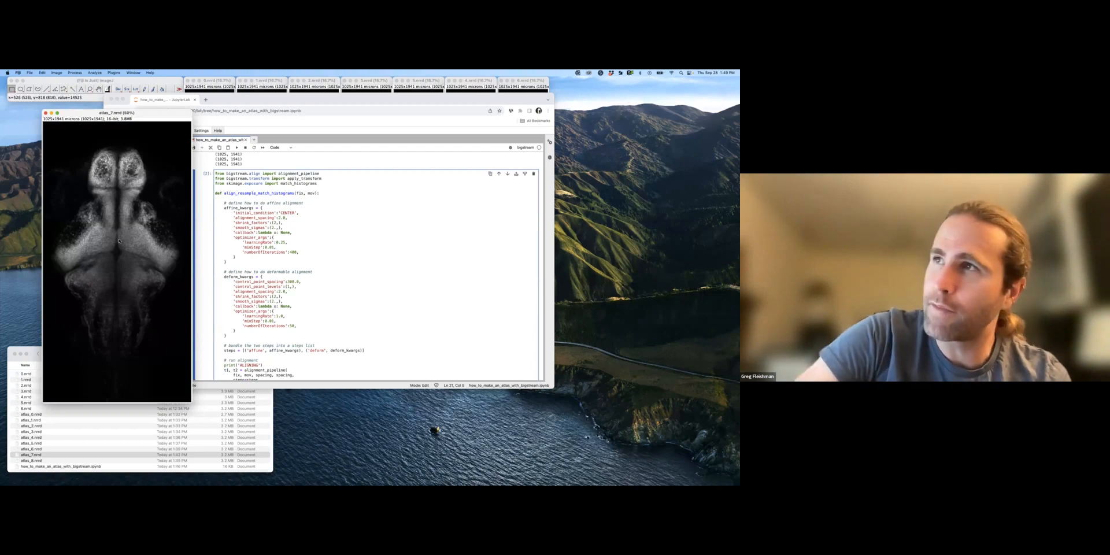
key(plus)
key(plus)
key(plus)
key(plus)
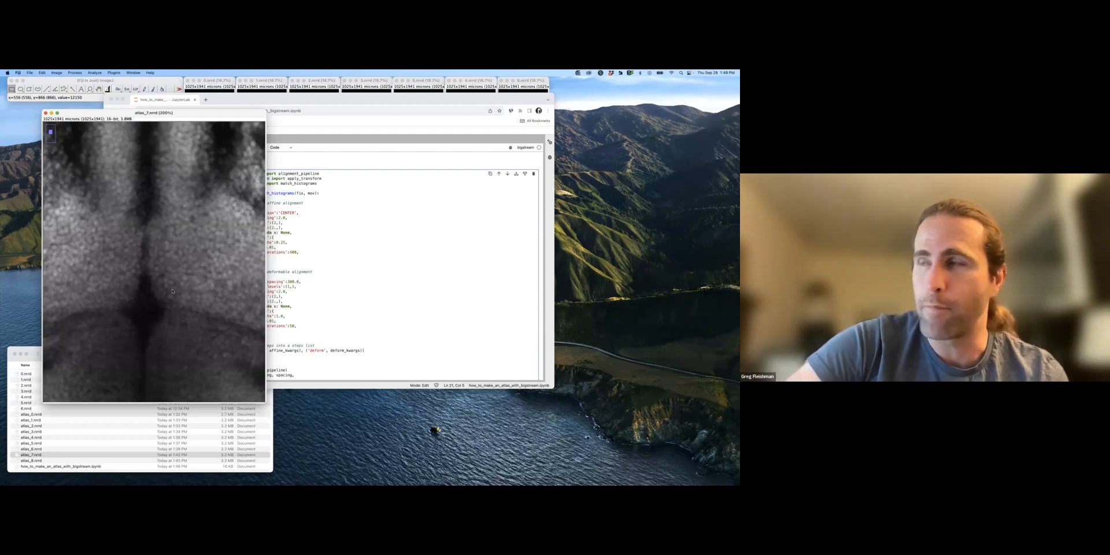
key(minus)
key(minus)
key(minus)
key(minus)
key(minus)
key(plus)
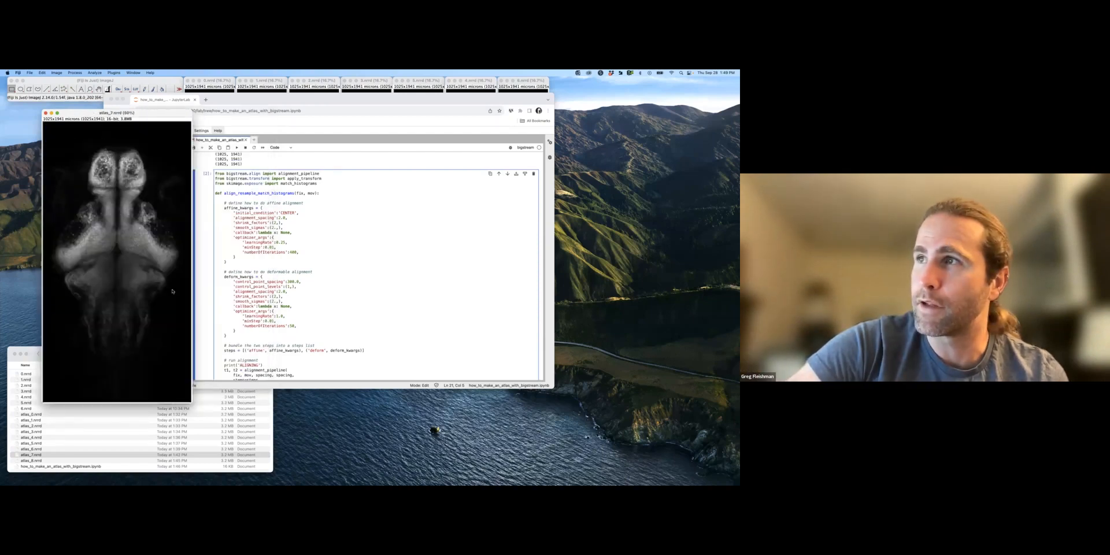